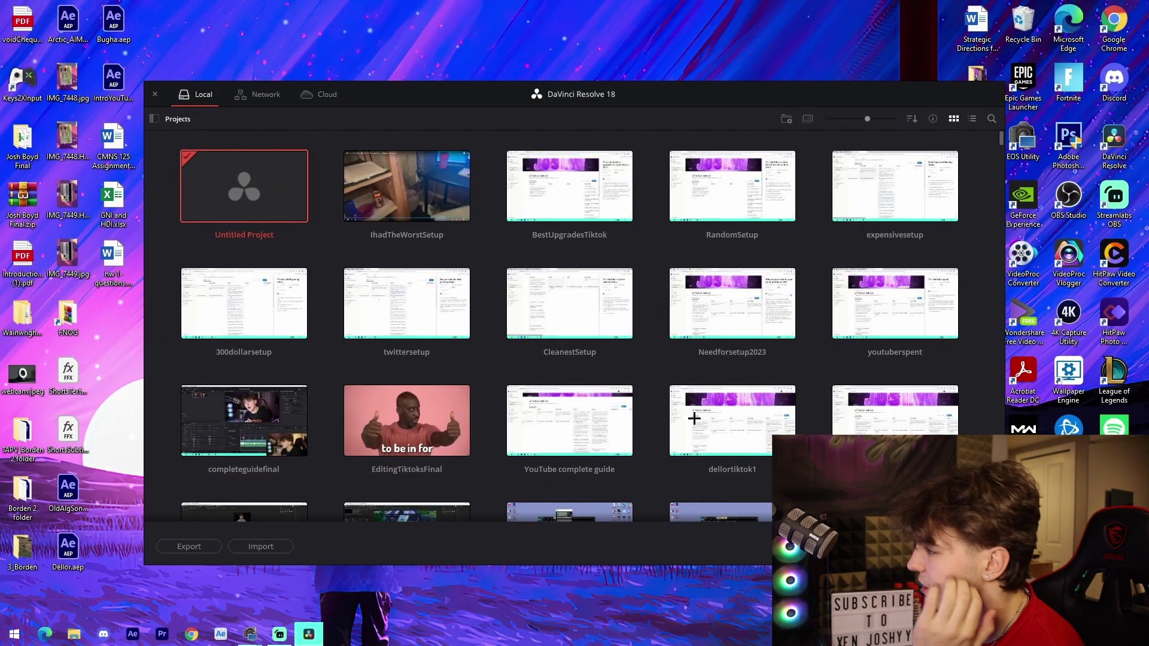
- Create a new project named FortniteMontageTutorial
{"action": "key", "text": "ctrl+n"}
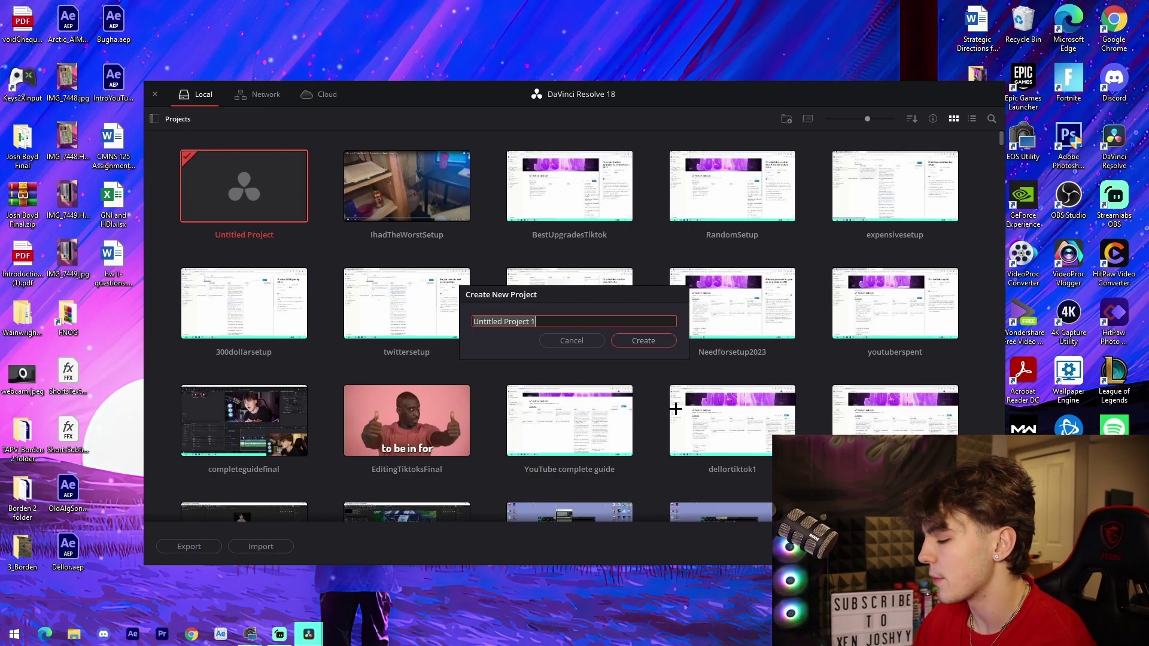
{"action": "type", "text": "FortniteMontageTutorial"}
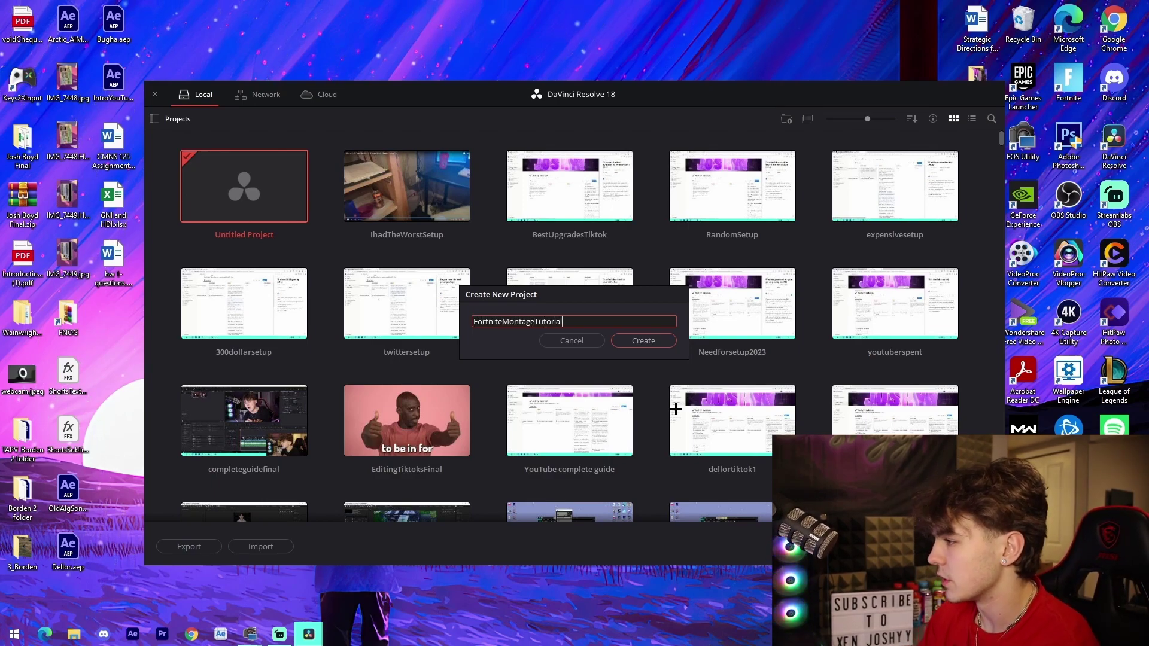
{"action": "key", "text": "Return"}
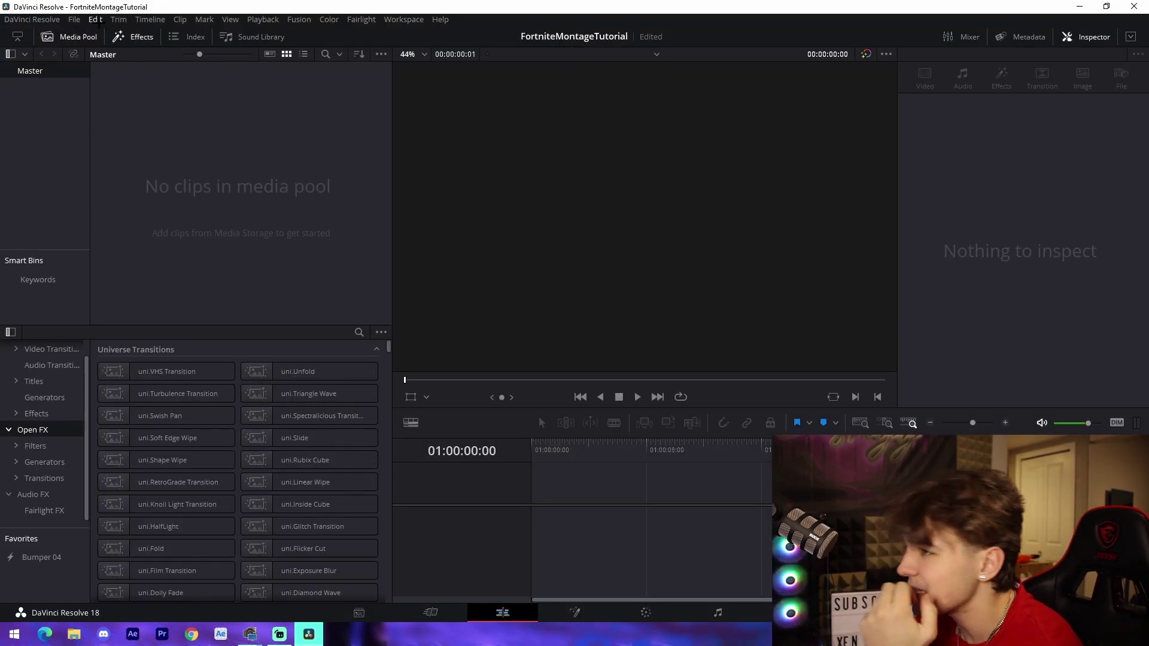
- Set the project's timeline frame rate to 60 frames per second and save the project settings
{"action": "left_click", "coordinate": [75, 19]}
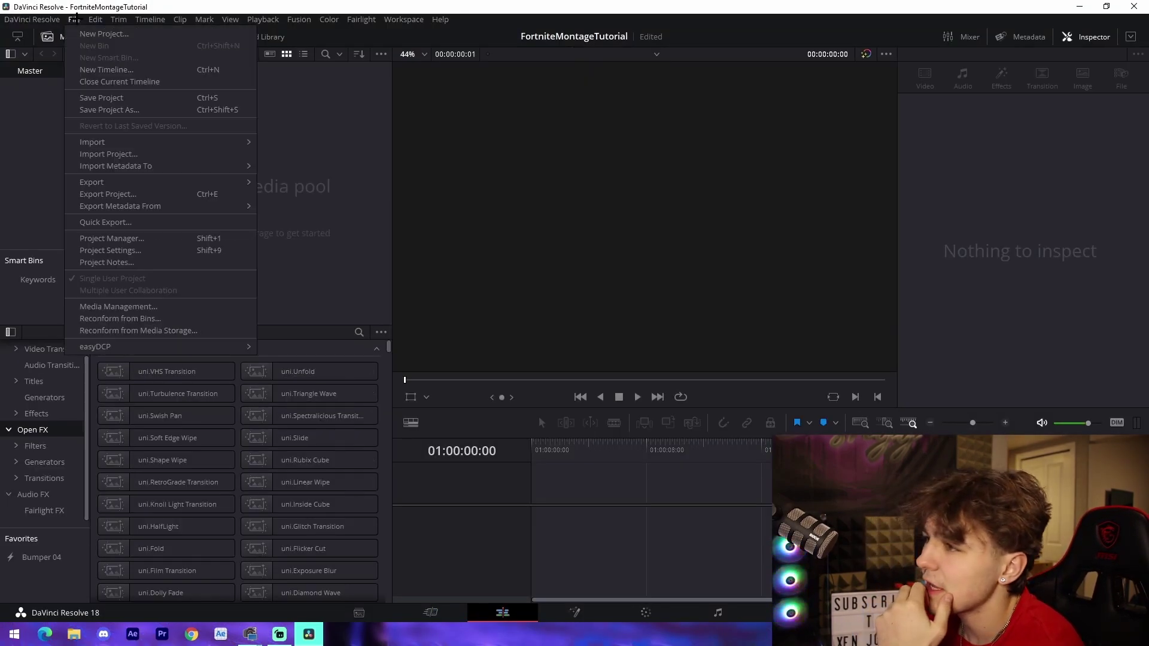
{"action": "left_click", "coordinate": [119, 250]}
{"action": "left_click", "coordinate": [559, 241]}
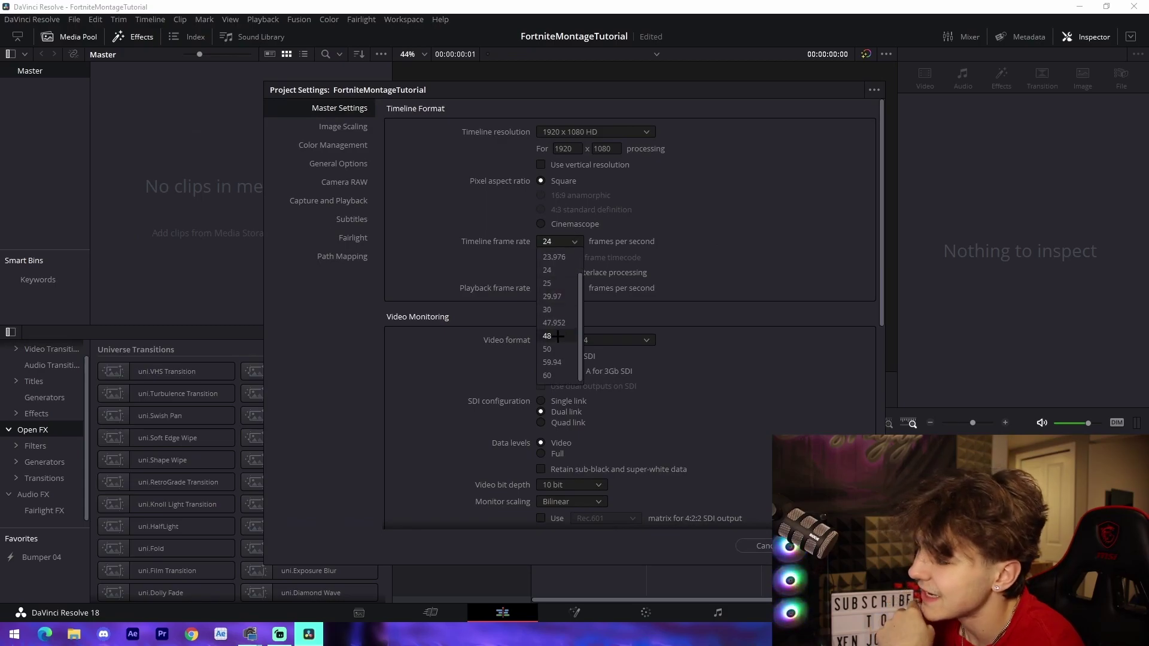
{"action": "left_click", "coordinate": [547, 375]}
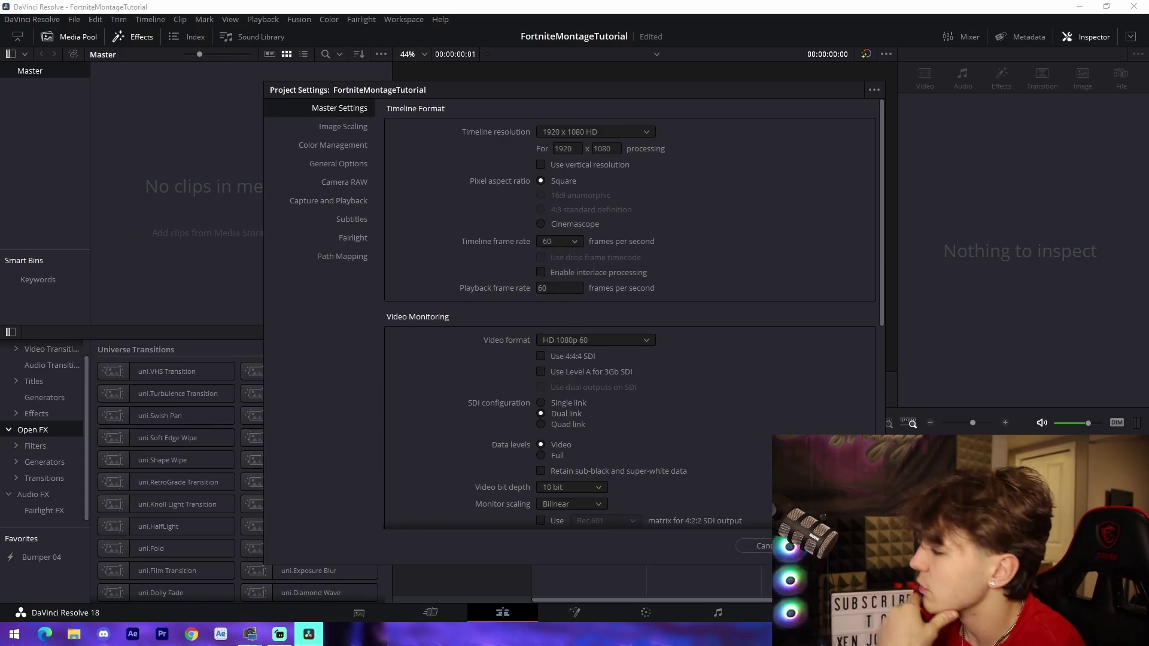
{"action": "left_click", "coordinate": [842, 546]}
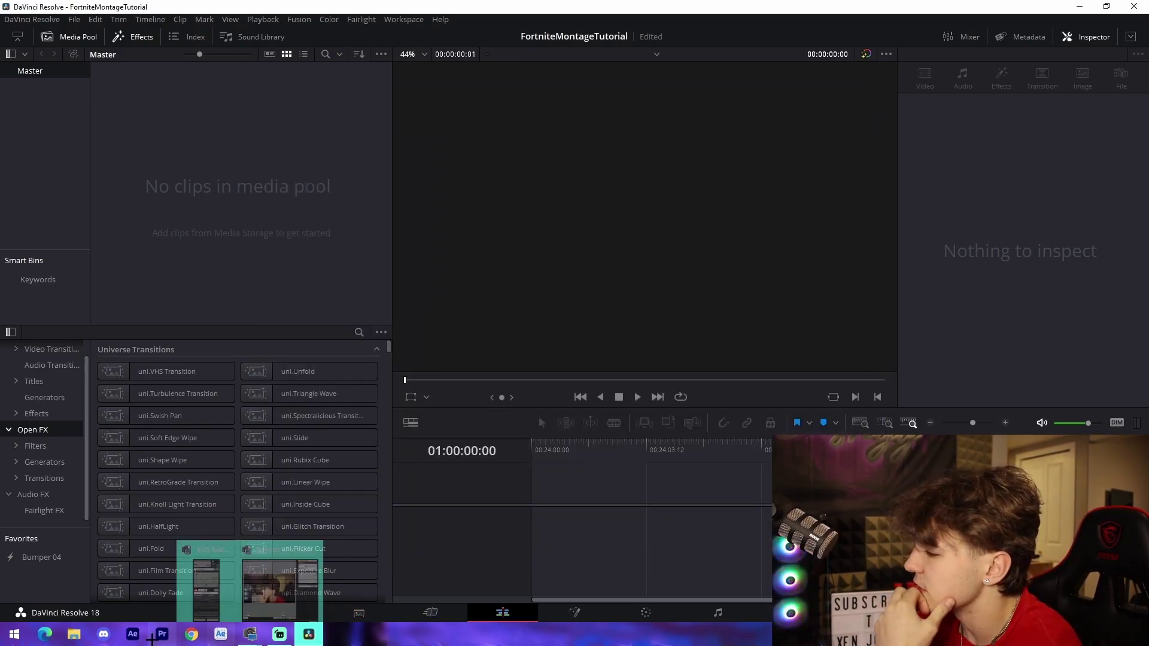
- Import all six Fortnite gameplay clips from the Come and Get Your Love folder into the media pool
{"action": "left_click", "coordinate": [74, 634]}
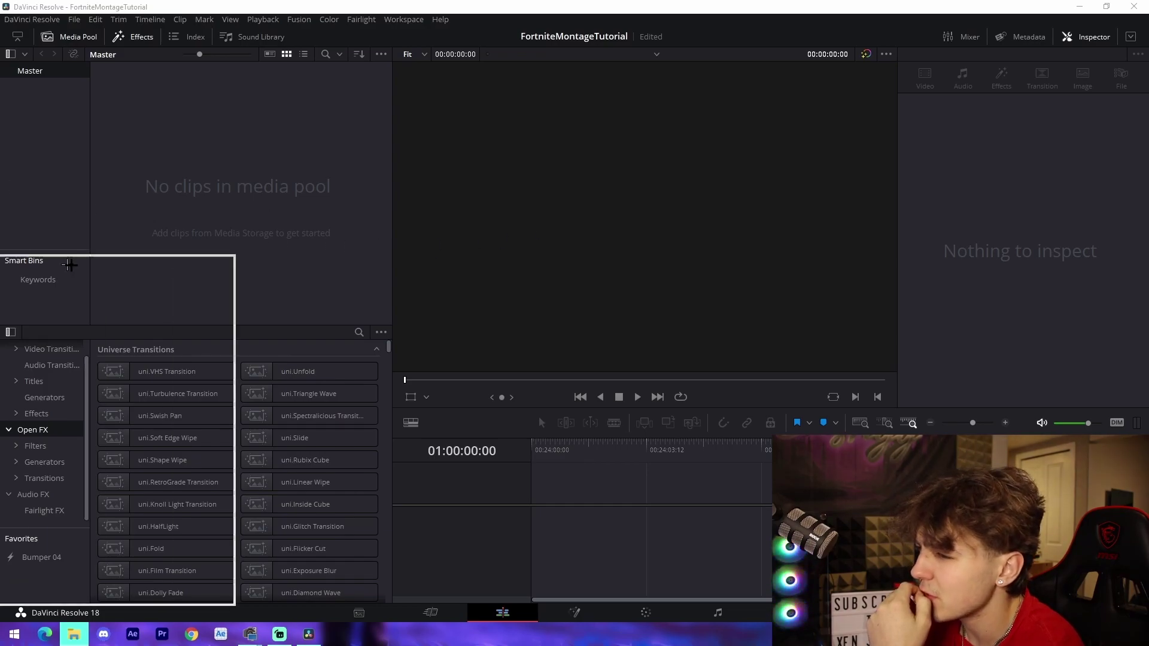
{"action": "left_click", "coordinate": [266, 354]}
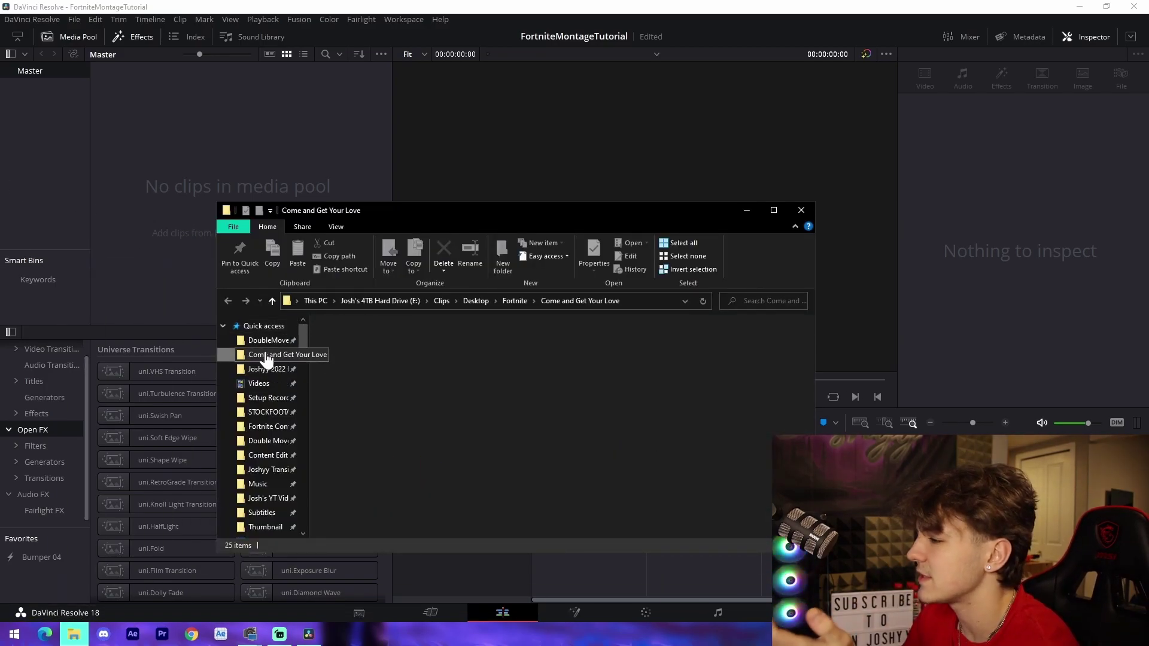
{"action": "left_click_drag", "start_coordinate": [738, 437], "coordinate": [323, 323]}
{"action": "left_click_drag", "start_coordinate": [367, 391], "coordinate": [217, 164]}
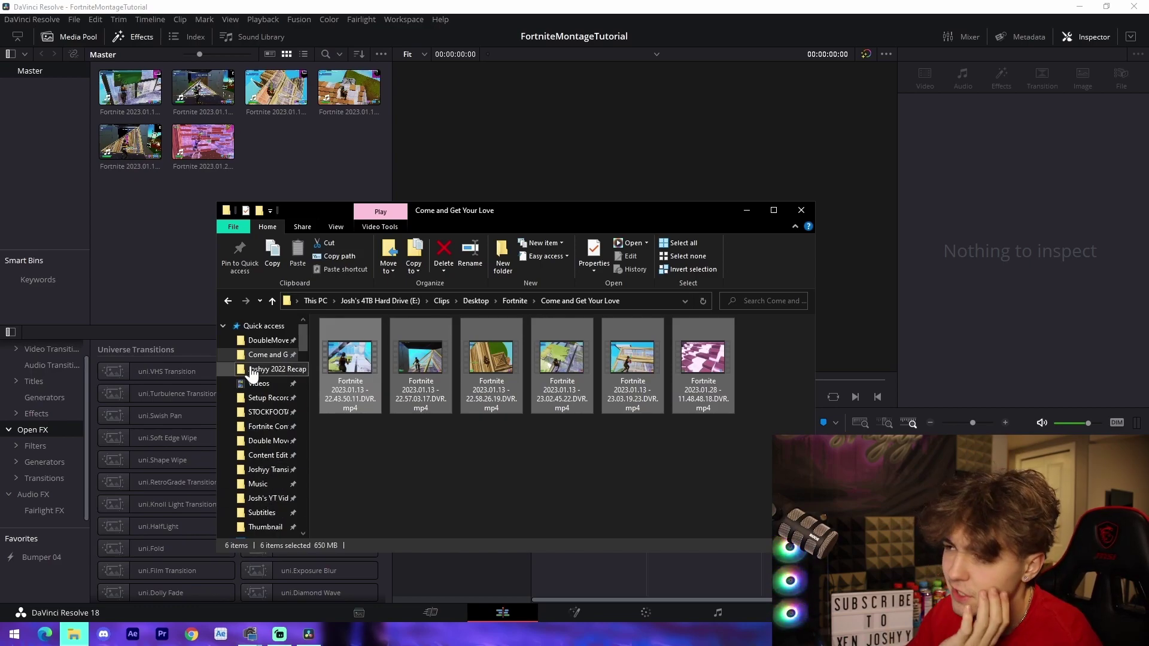
- Import the 2gaudy (637godwin) - Satisfaction song from the Music folder into the media pool
{"action": "left_click", "coordinate": [251, 491]}
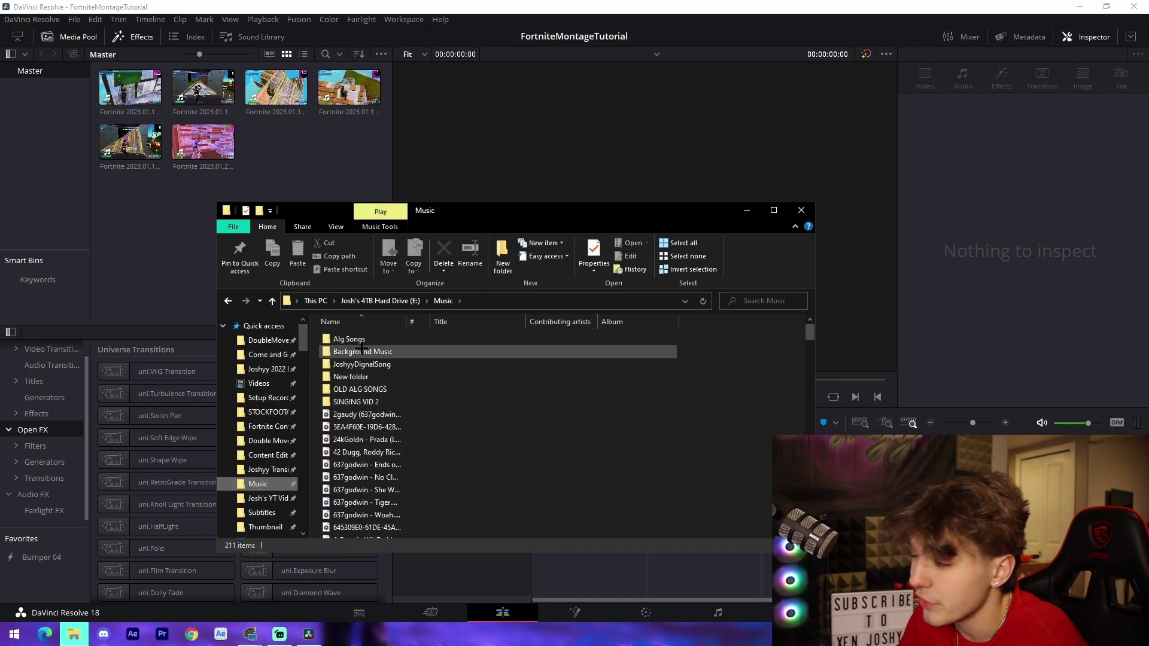
{"action": "left_click", "coordinate": [354, 413]}
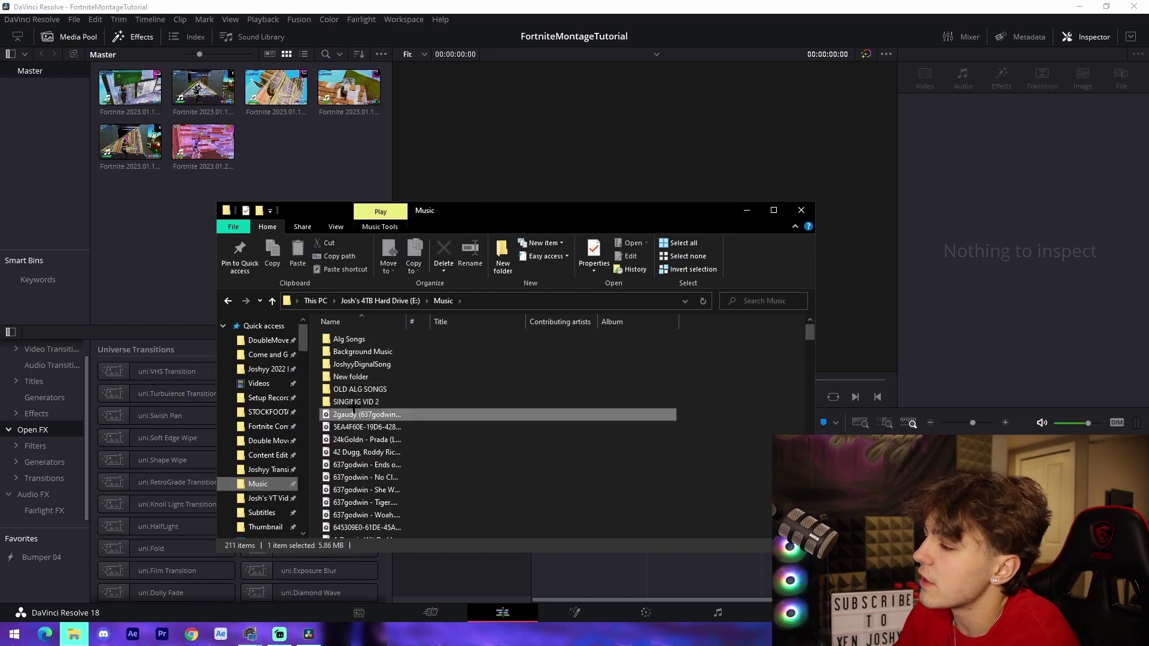
{"action": "left_click_drag", "start_coordinate": [353, 413], "coordinate": [161, 226]}
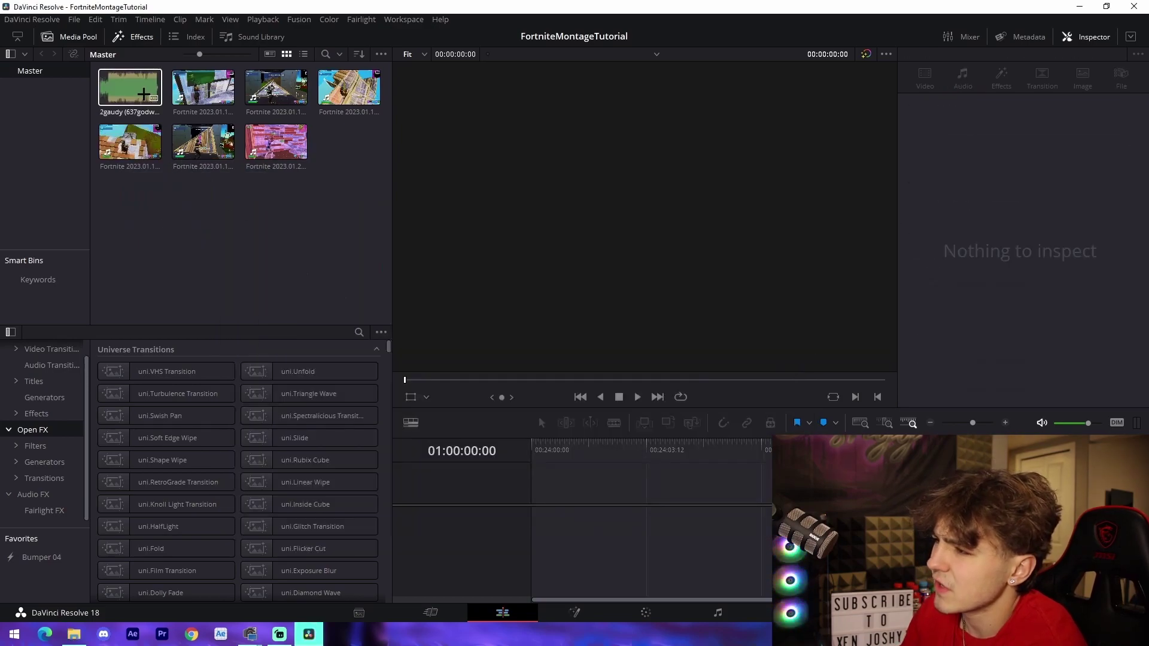
- Add the Satisfaction song to a new timeline and place it at the start of Audio 2 with its opening cut off
{"action": "left_click_drag", "start_coordinate": [143, 94], "coordinate": [514, 503]}
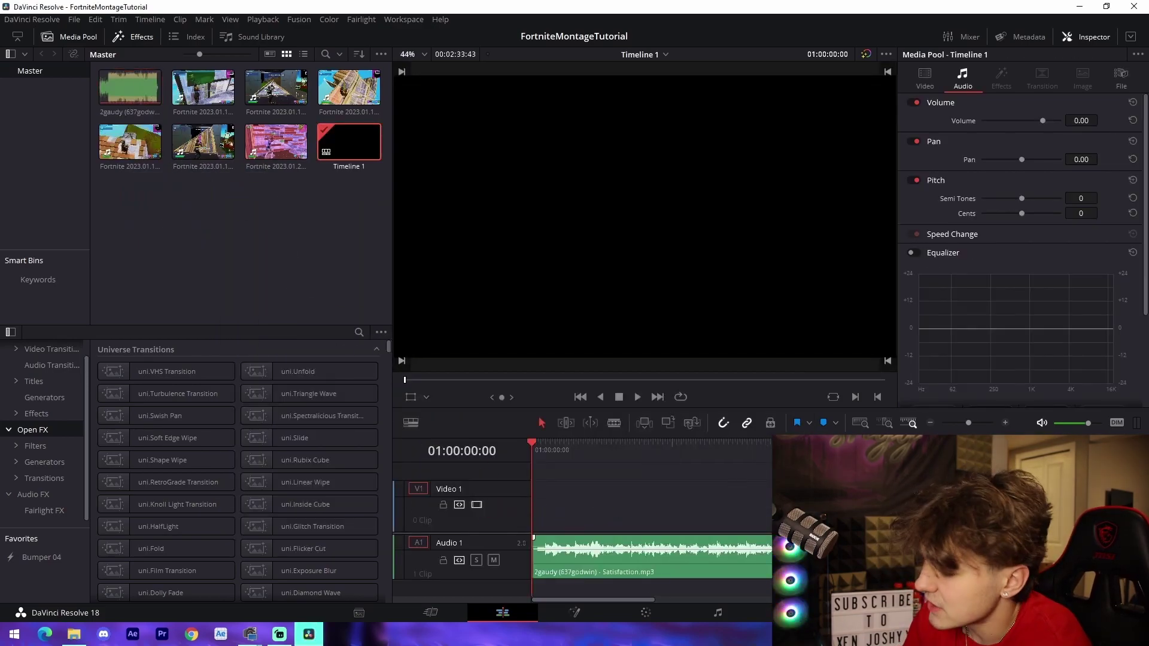
{"action": "left_click_drag", "start_coordinate": [535, 557], "coordinate": [590, 591]}
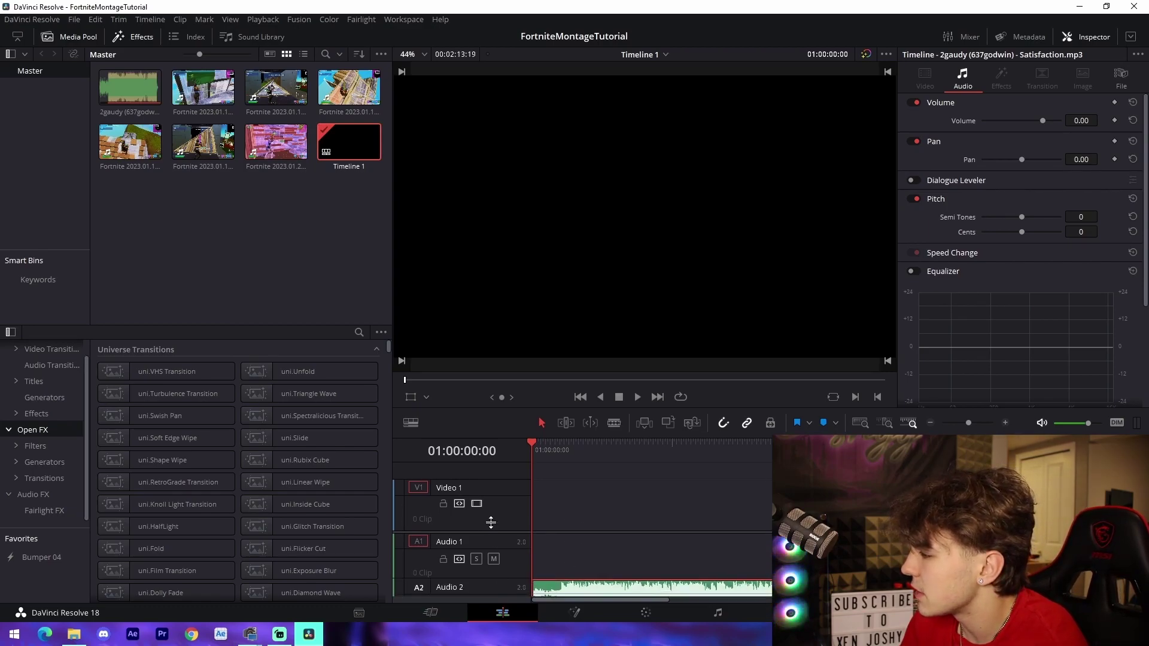
{"action": "scroll", "coordinate": [490, 521], "scroll_direction": "down", "scroll_amount": 2}
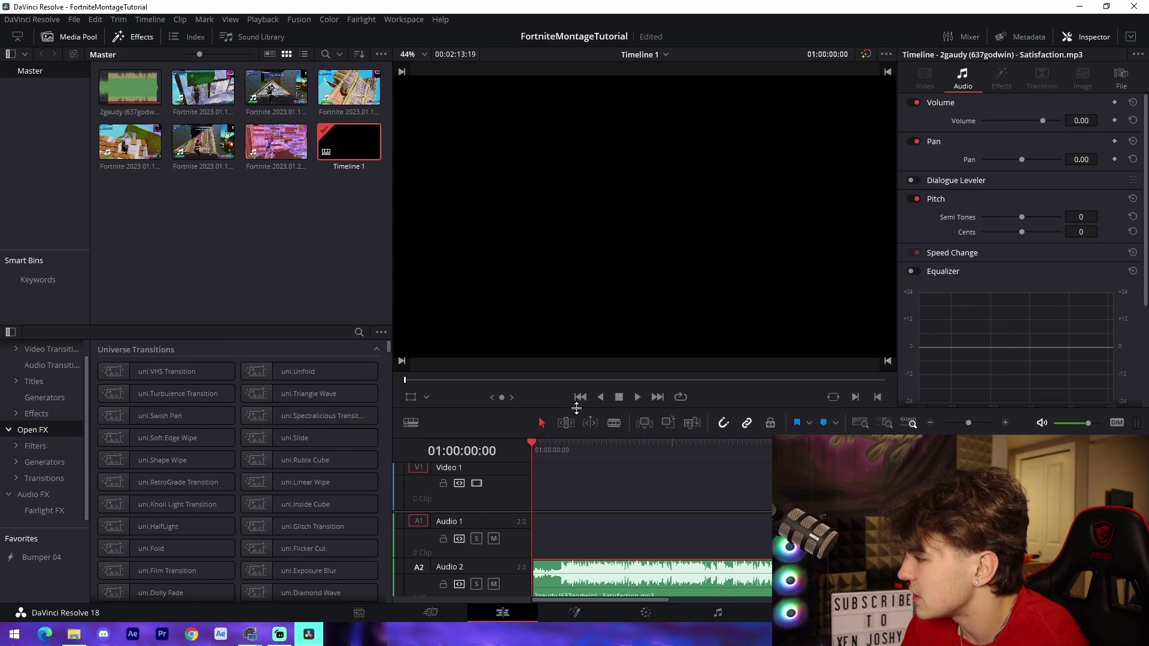
- Enlarge the timeline area and mark beats on the Satisfaction song, including at 01:00:01:54 and 01:00:04:39
{"action": "left_click_drag", "start_coordinate": [576, 408], "coordinate": [574, 376]}
{"action": "left_click_drag", "start_coordinate": [967, 390], "coordinate": [973, 391]}
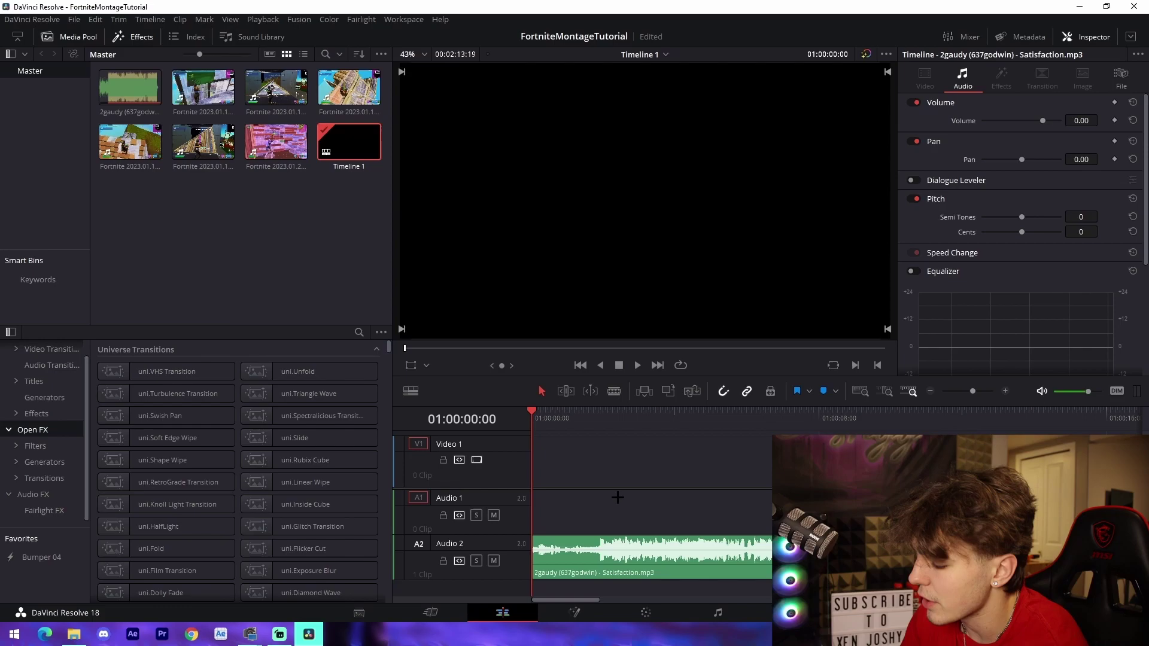
{"action": "left_click", "coordinate": [600, 410]}
{"action": "key", "text": "ctrl+b"}
{"action": "left_click", "coordinate": [1007, 391]}
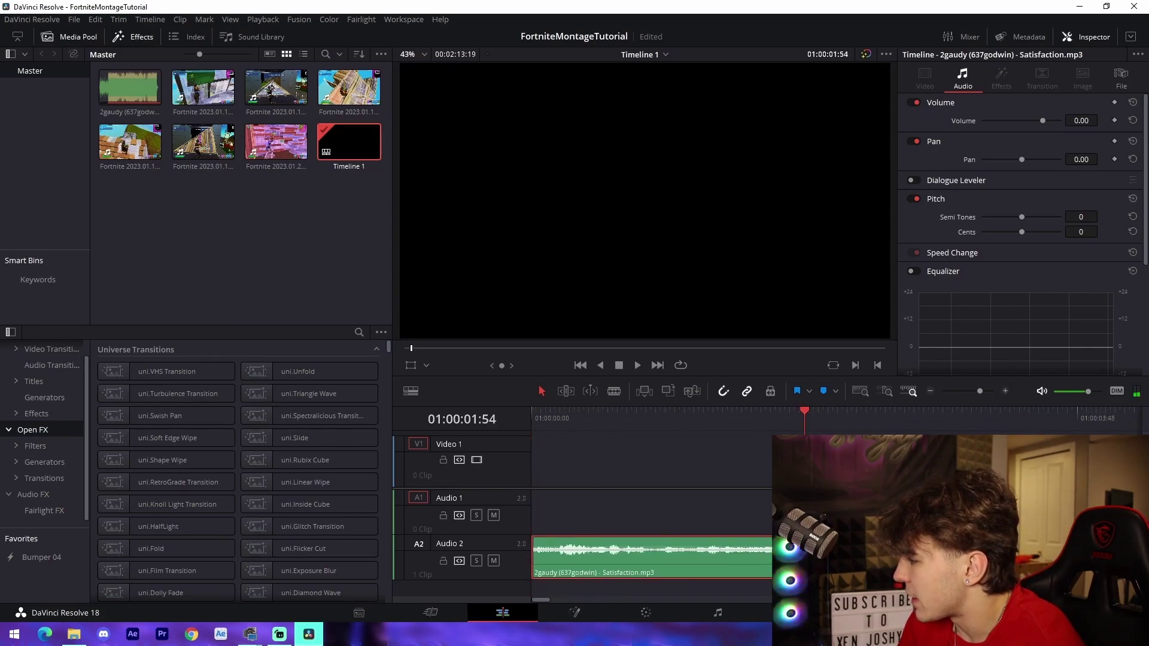
{"action": "scroll", "coordinate": [642, 489], "scroll_direction": "right", "scroll_amount": 3}
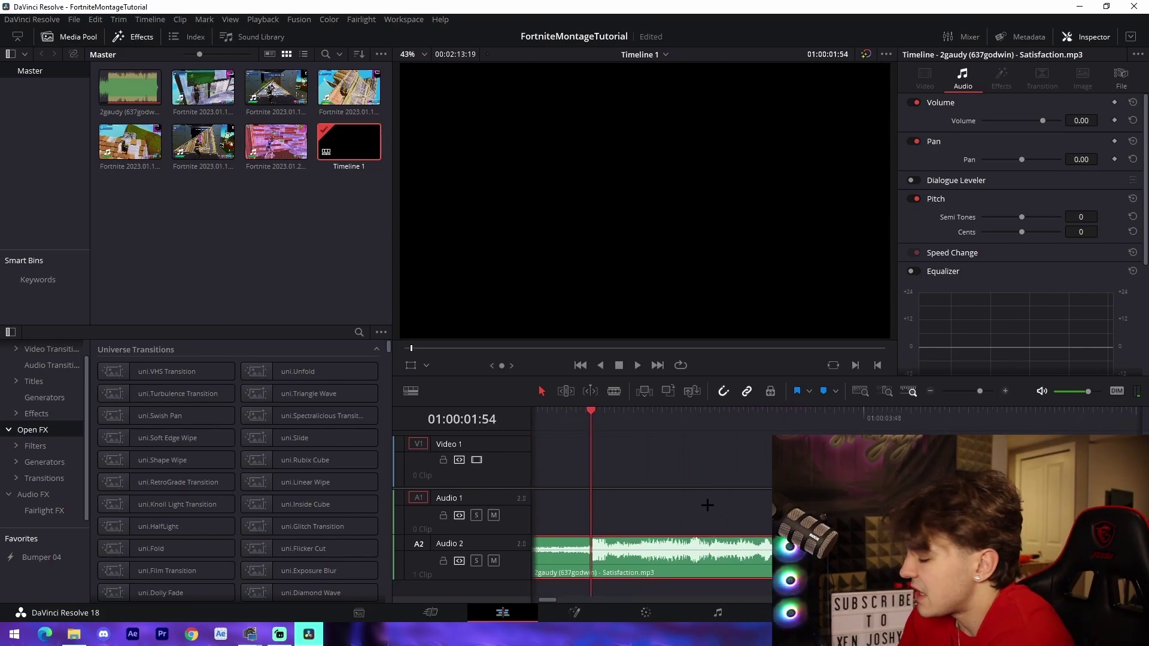
{"action": "left_click", "coordinate": [989, 411]}
{"action": "key", "text": "m"}
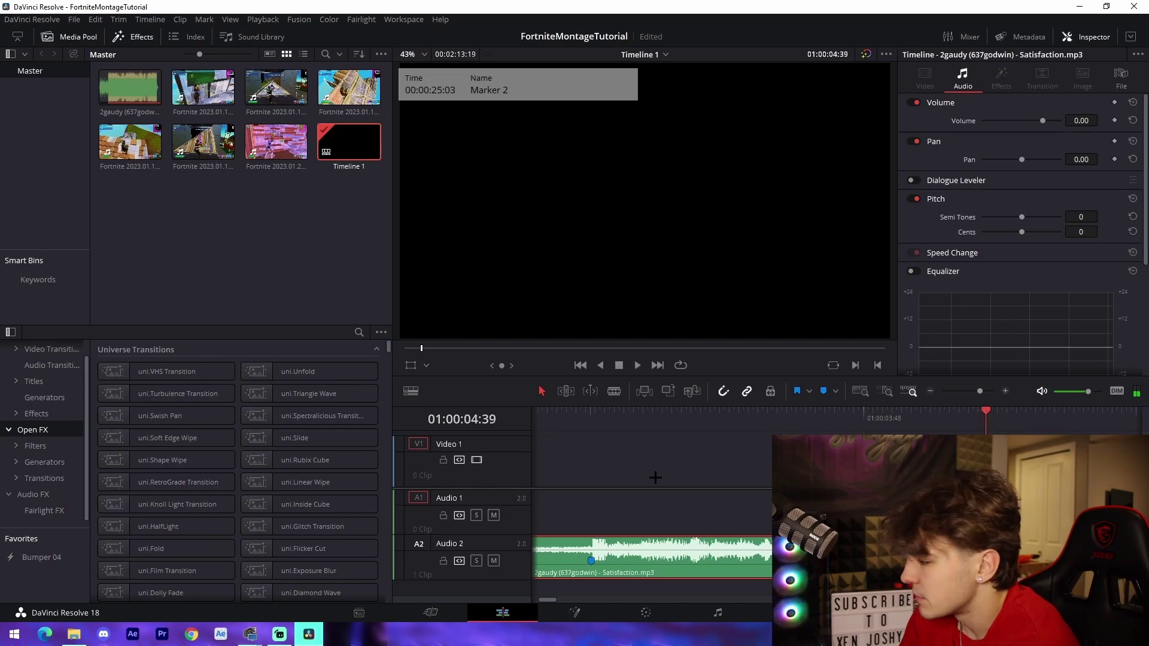
- Play the song from the first beat marker, then cut it at about 01:00:05:58 and delete the remainder
{"action": "key", "text": "space"}
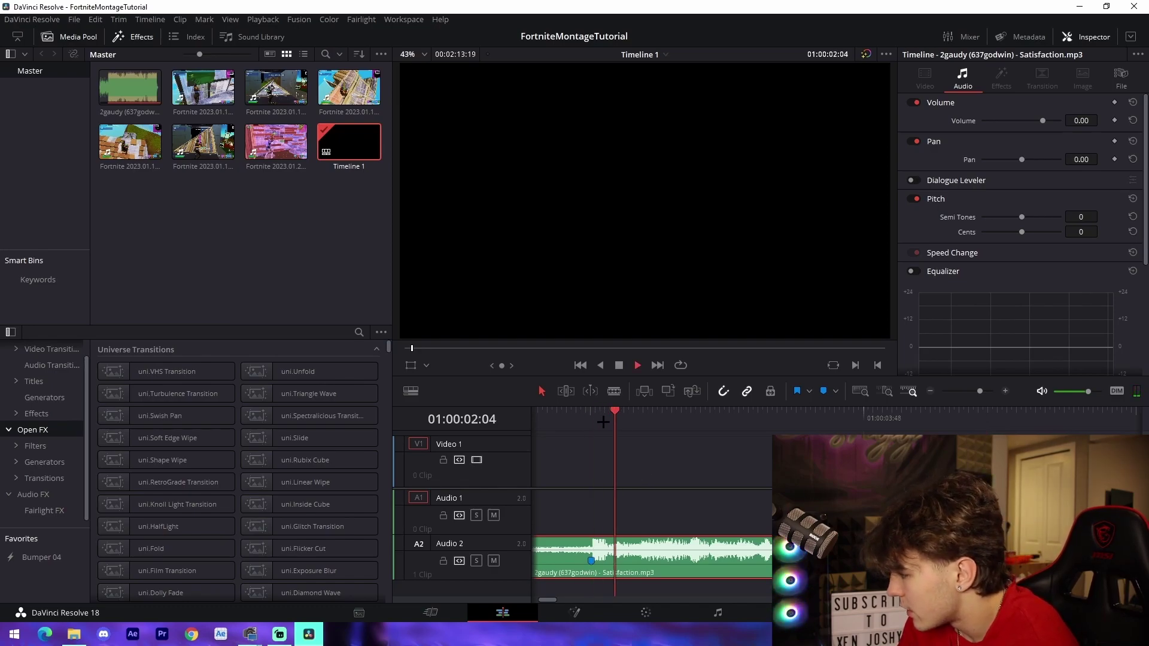
{"action": "left_click", "coordinate": [593, 425]}
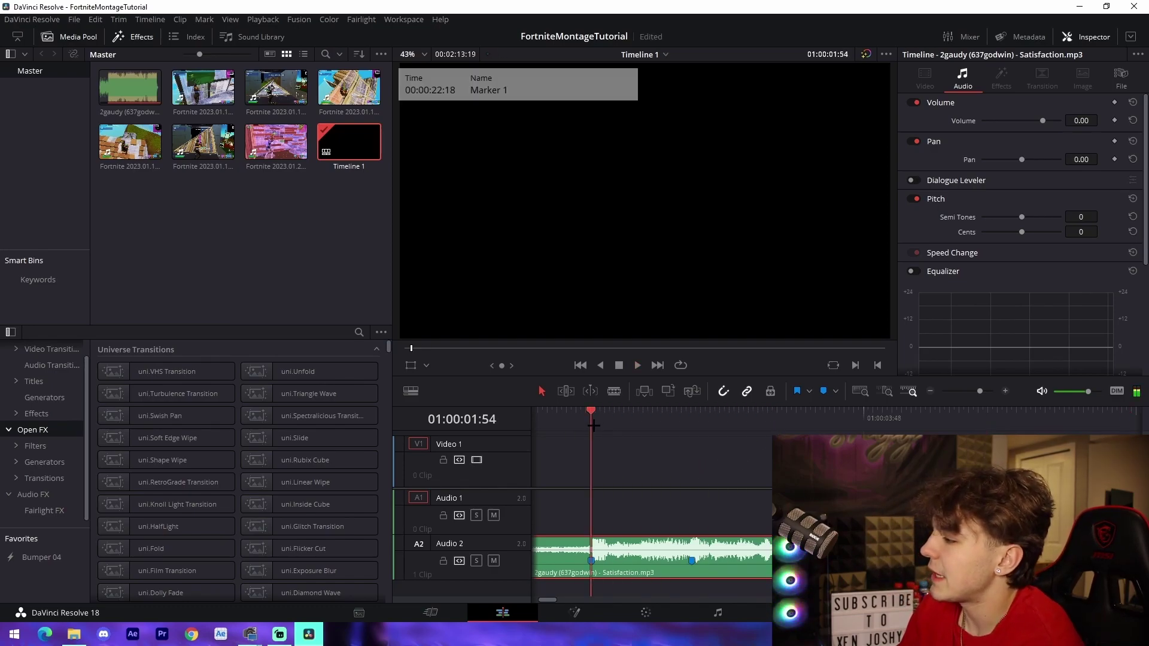
{"action": "left_click_drag", "start_coordinate": [979, 391], "coordinate": [969, 391]}
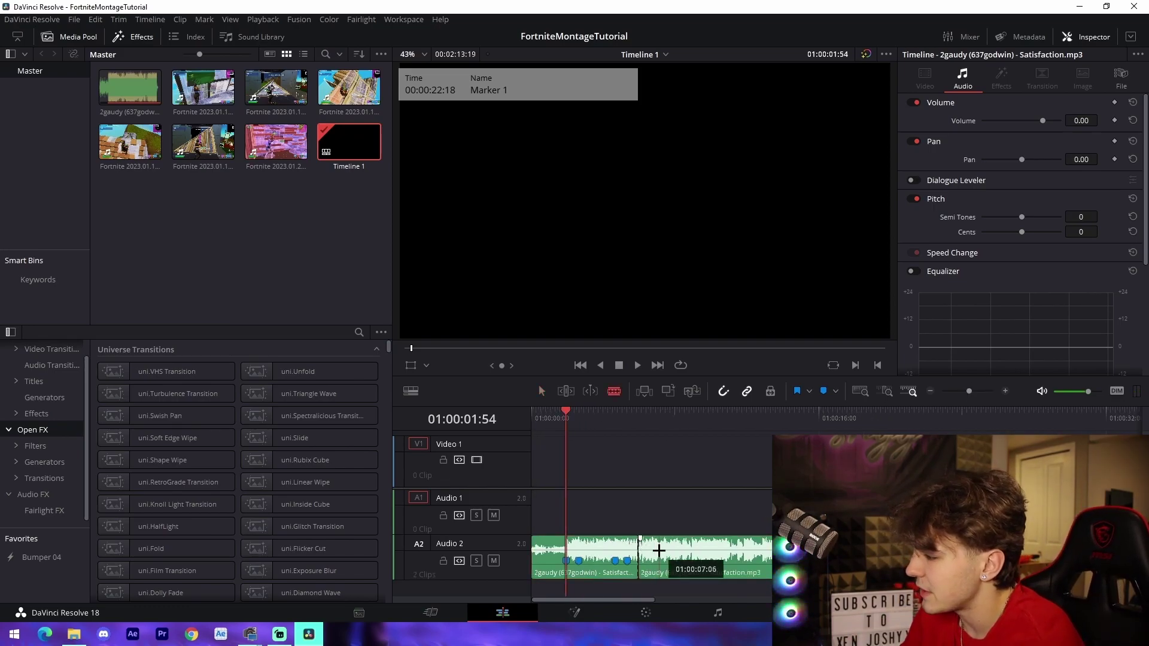
{"action": "key", "text": "Delete"}
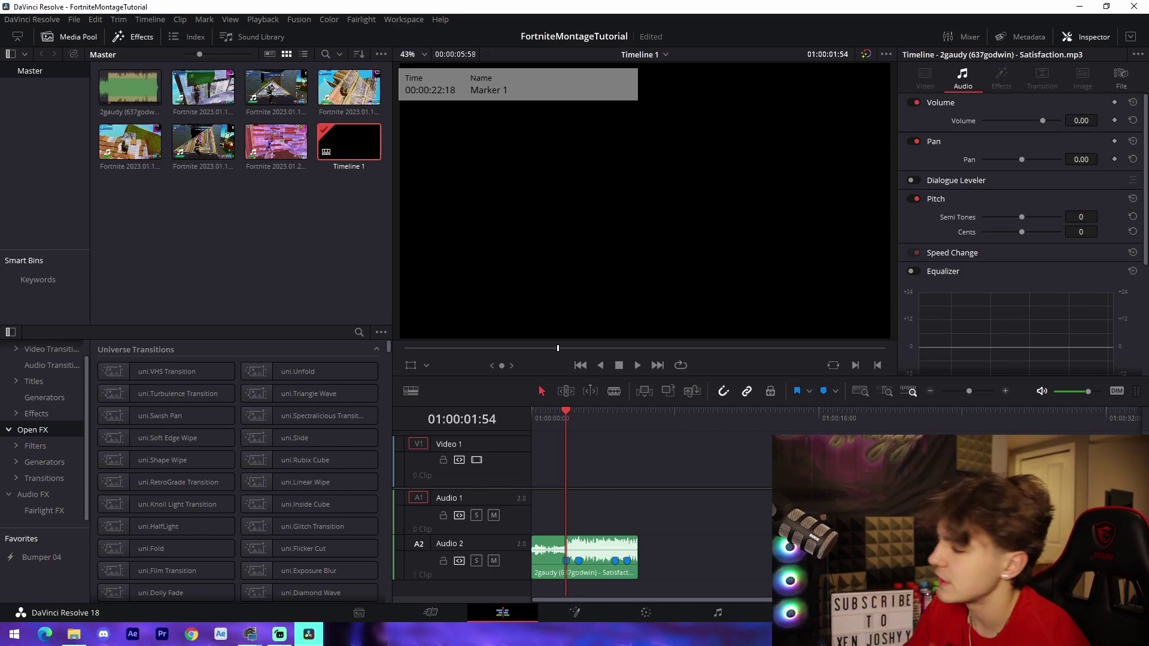
- Open the Fortnite 2023.01.13 - 23.02.45.22 clip in the source viewer and set its in point at 00:00:11:49
{"action": "left_click_drag", "start_coordinate": [970, 392], "coordinate": [977, 404]}
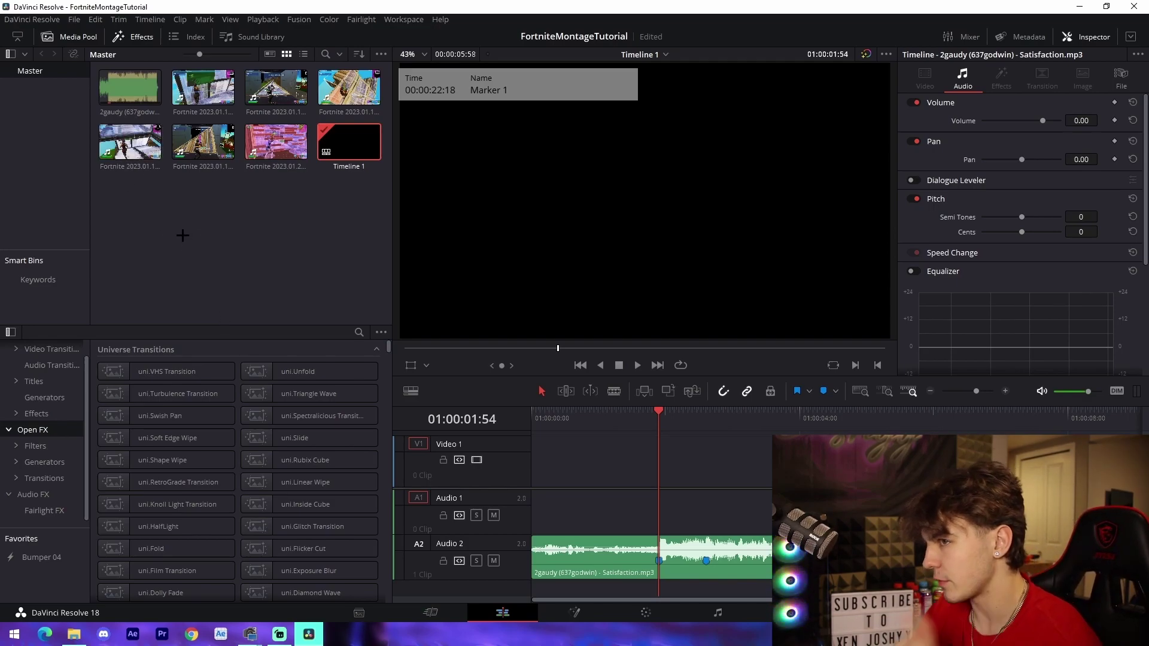
{"action": "double_click", "coordinate": [129, 144]}
{"action": "left_click_drag", "start_coordinate": [646, 348], "coordinate": [688, 358]}
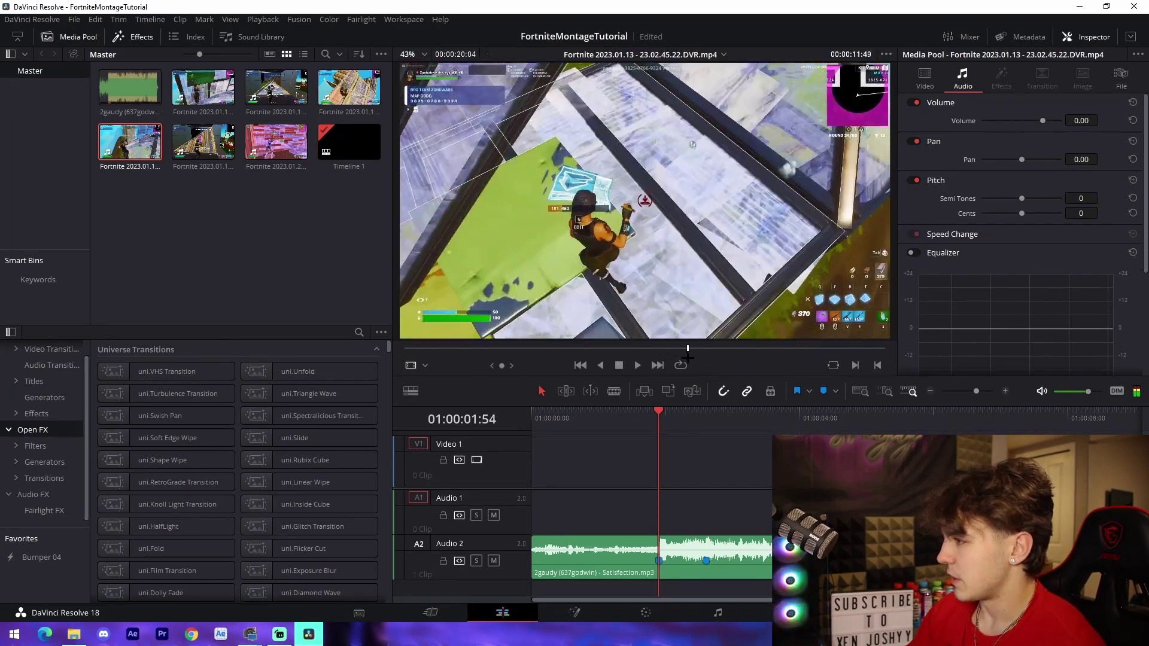
{"action": "left_click", "coordinate": [878, 366]}
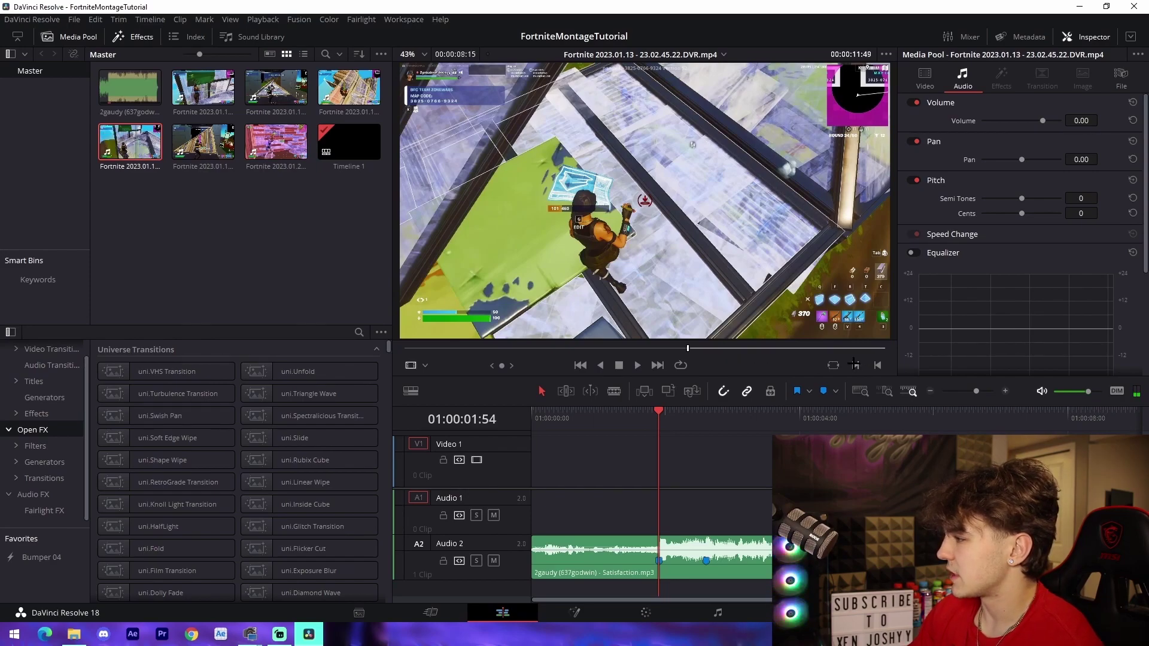
{"action": "left_click_drag", "start_coordinate": [697, 348], "coordinate": [741, 355]}
- Place the 23.02.45.22 clip on Video 1, align its hit shot with the first beat marker and mark that frame
{"action": "left_click_drag", "start_coordinate": [125, 145], "coordinate": [627, 473]}
{"action": "left_click_drag", "start_coordinate": [727, 482], "coordinate": [678, 481]}
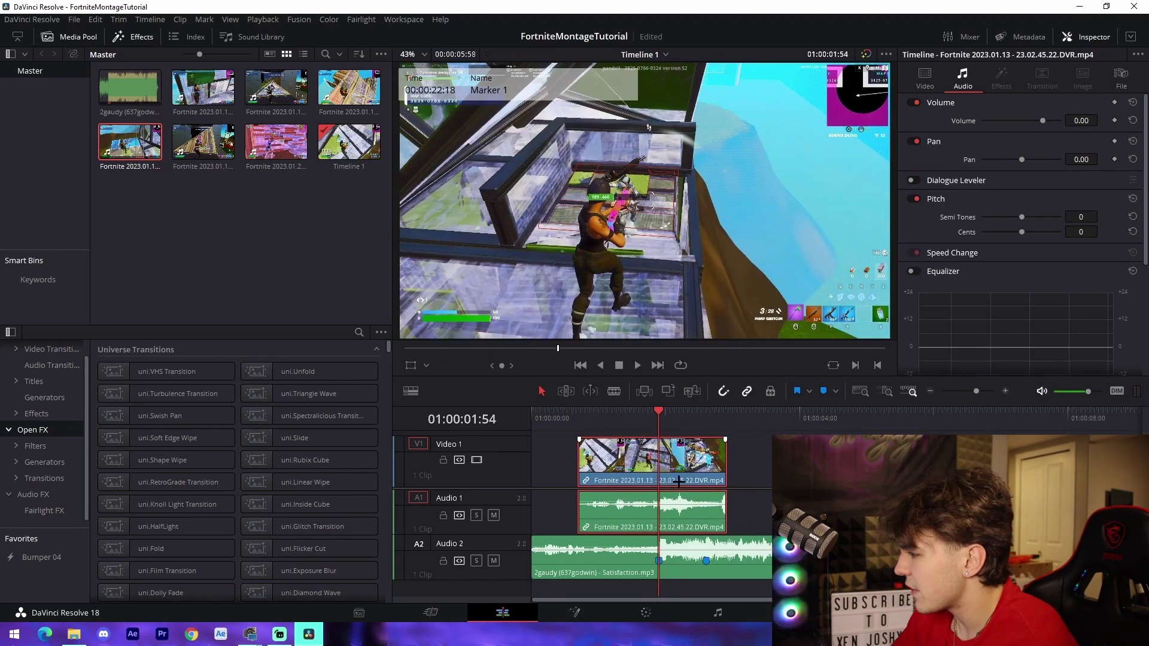
{"action": "key", "text": "Right"}
{"action": "key", "text": "Right"}
{"action": "key", "text": "Left"}
{"action": "key", "text": "Left"}
{"action": "key", "text": "Right"}
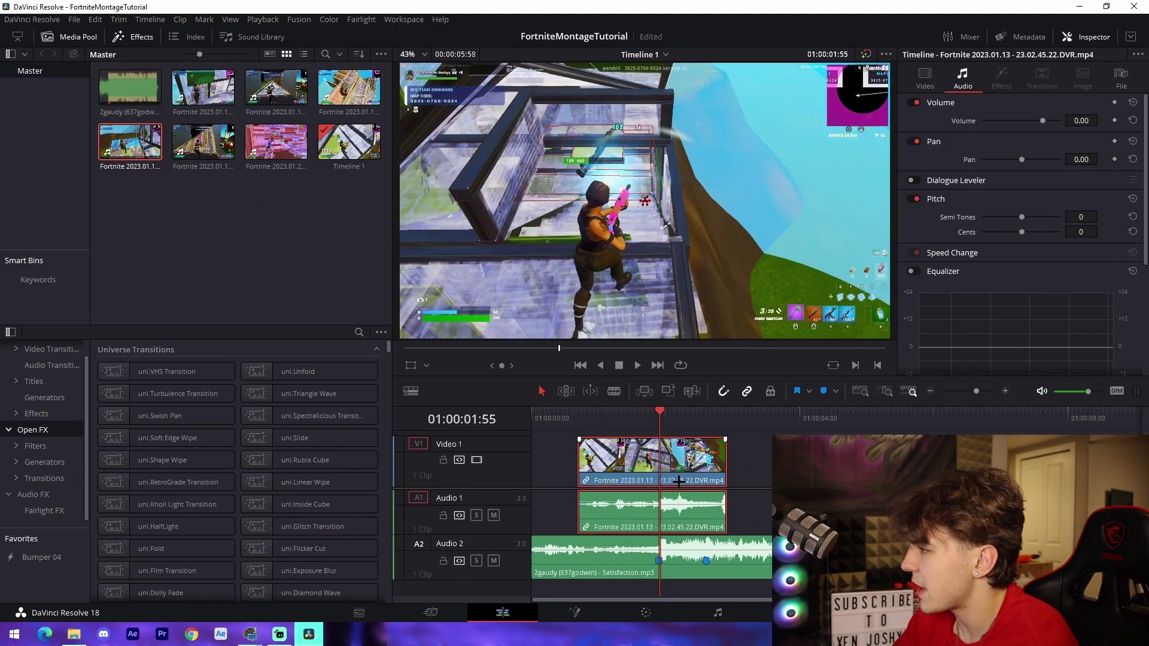
{"action": "left_click_drag", "start_coordinate": [976, 391], "coordinate": [986, 391]}
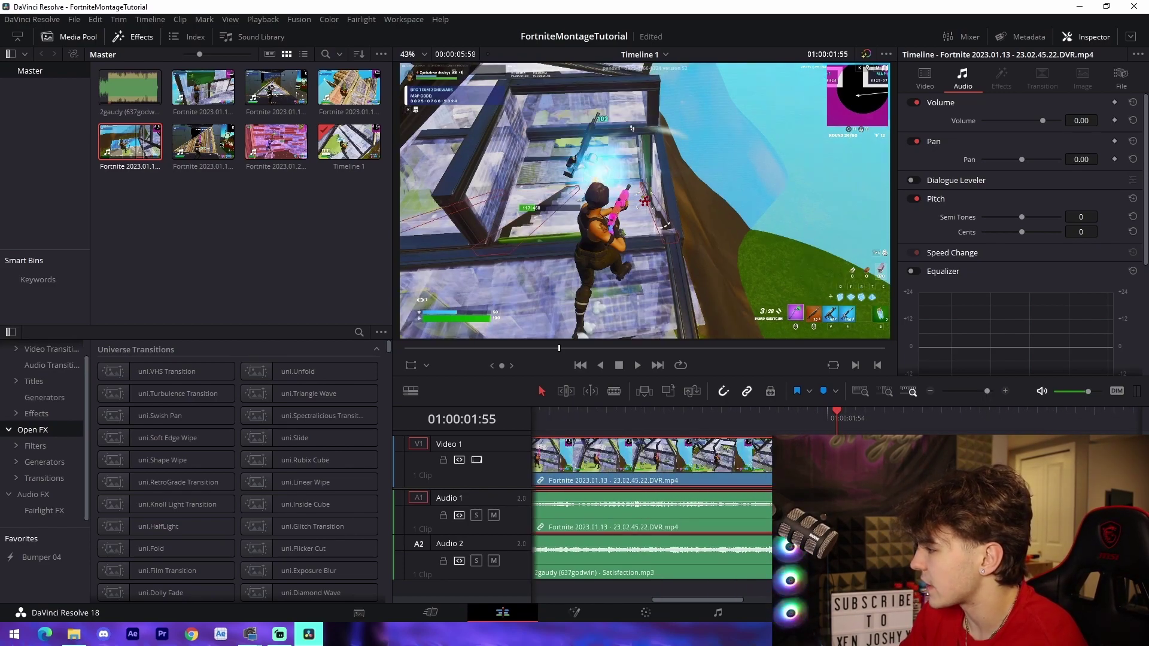
{"action": "left_click_drag", "start_coordinate": [987, 391], "coordinate": [976, 391]}
- Extend the clip's beginning to the timeline start, trim its end to just before the second beat marker, and play the result
{"action": "left_click_drag", "start_coordinate": [578, 482], "coordinate": [512, 488]}
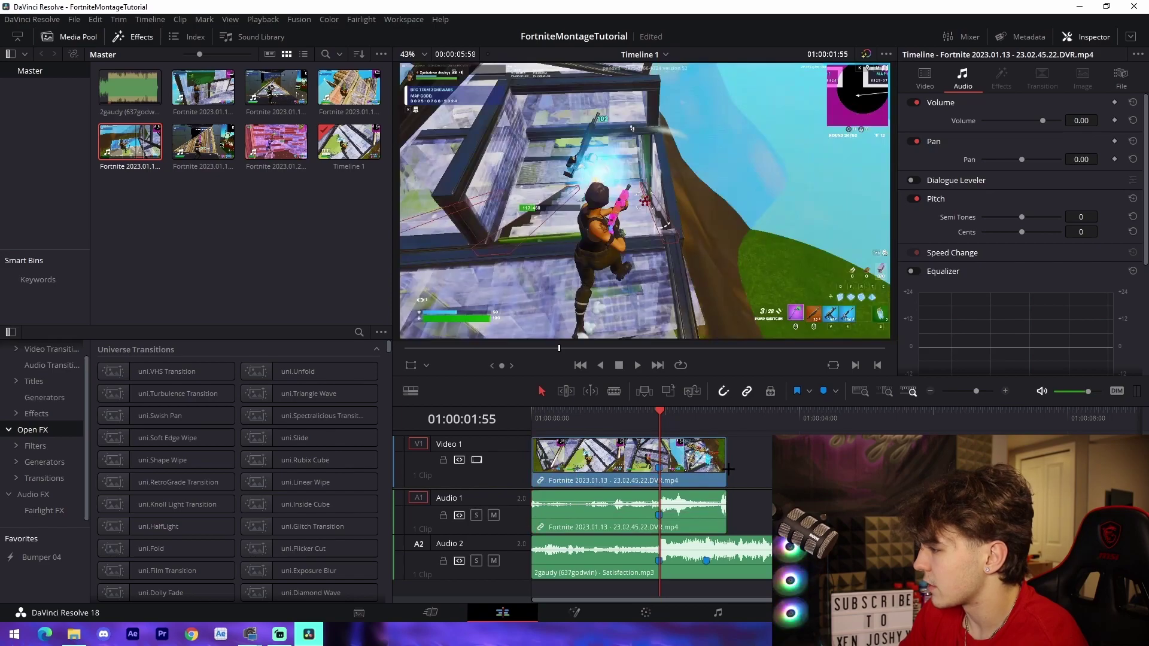
{"action": "left_click_drag", "start_coordinate": [728, 470], "coordinate": [712, 473]}
{"action": "key", "text": "space"}
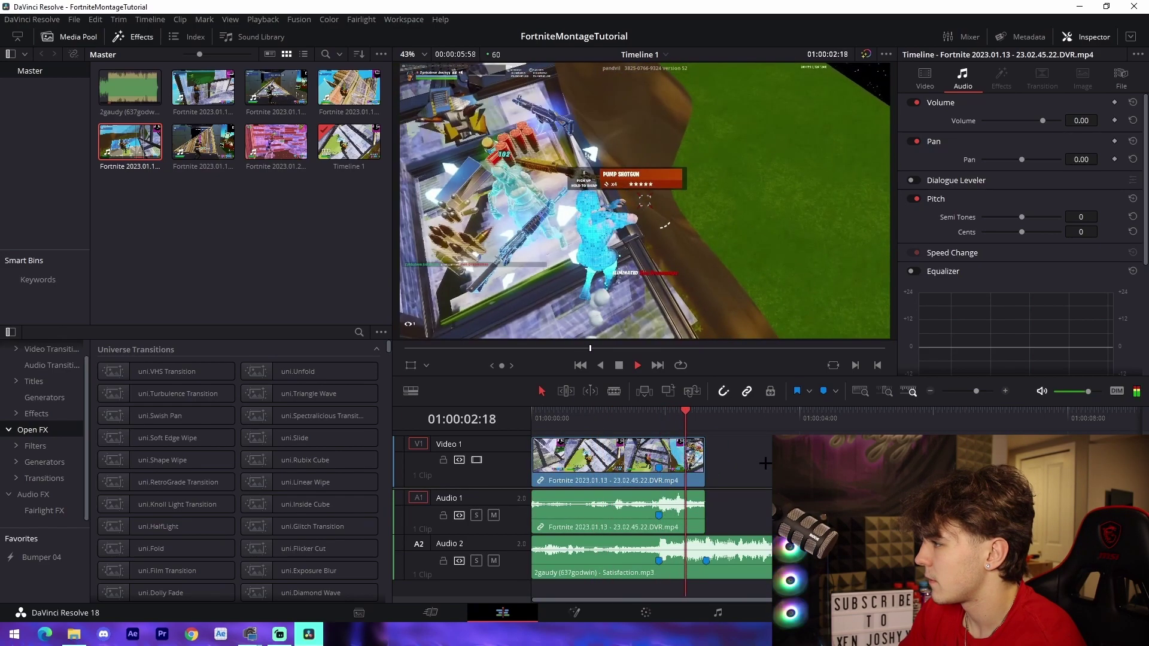
{"action": "key", "text": "space"}
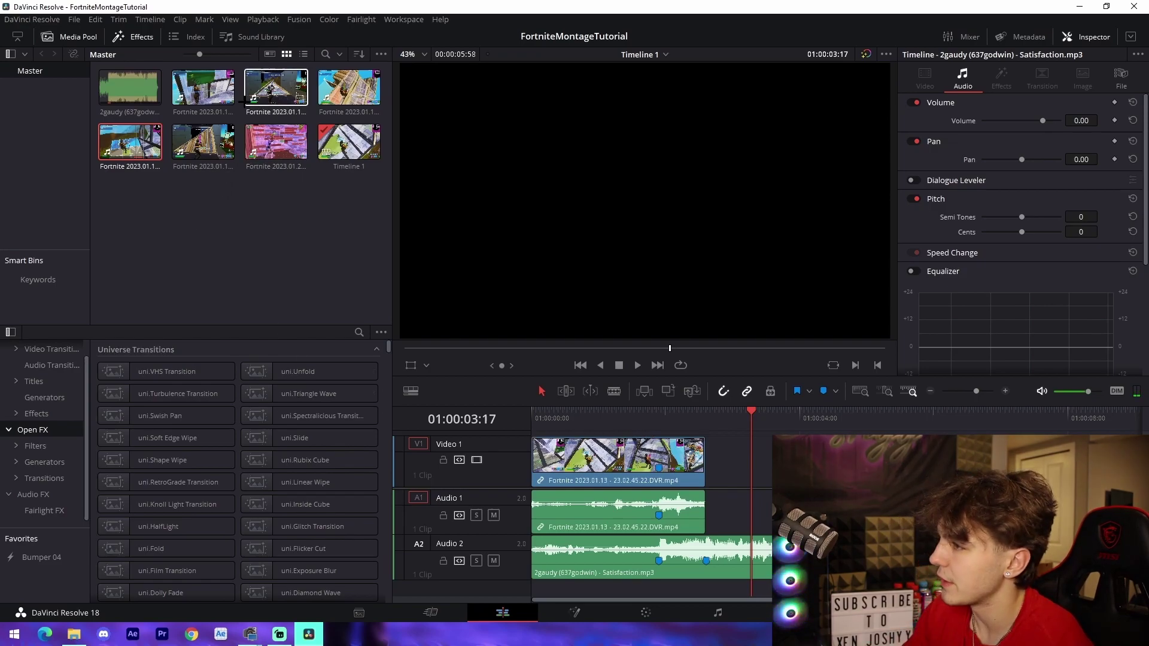
- Preview other gameplay clips for the next shot, scrubbing the 22.43.50.11 clip around its hit moment
{"action": "double_click", "coordinate": [203, 87]}
{"action": "left_click", "coordinate": [729, 349]}
{"action": "left_click_drag", "start_coordinate": [729, 349], "coordinate": [713, 349]}
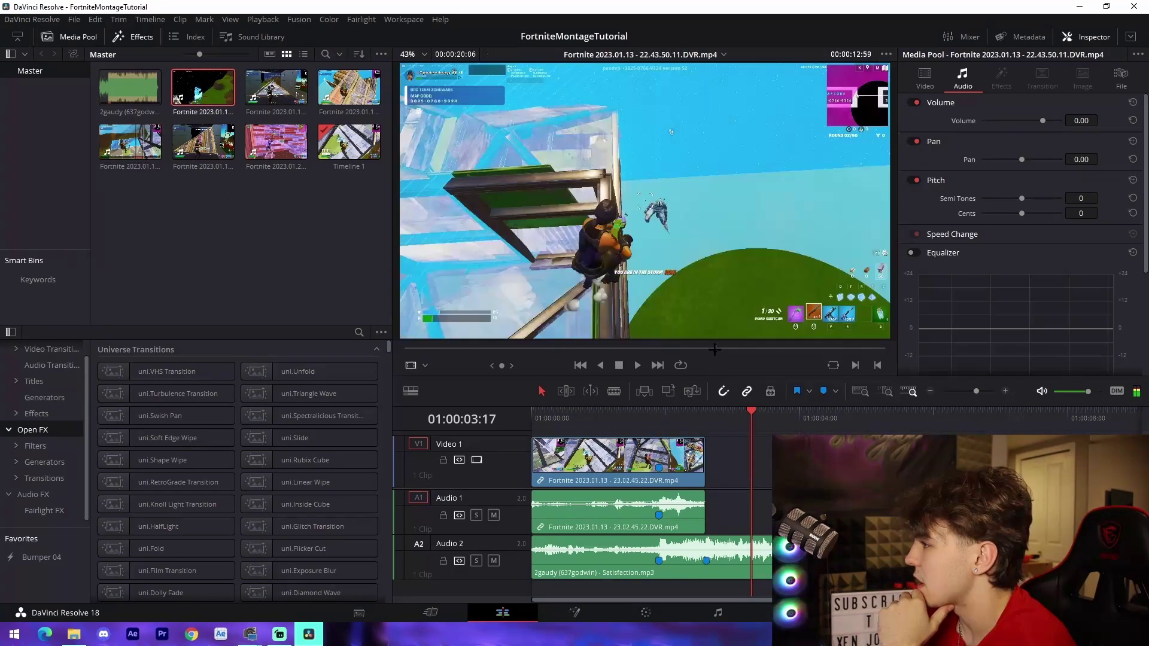
{"action": "double_click", "coordinate": [349, 87]}
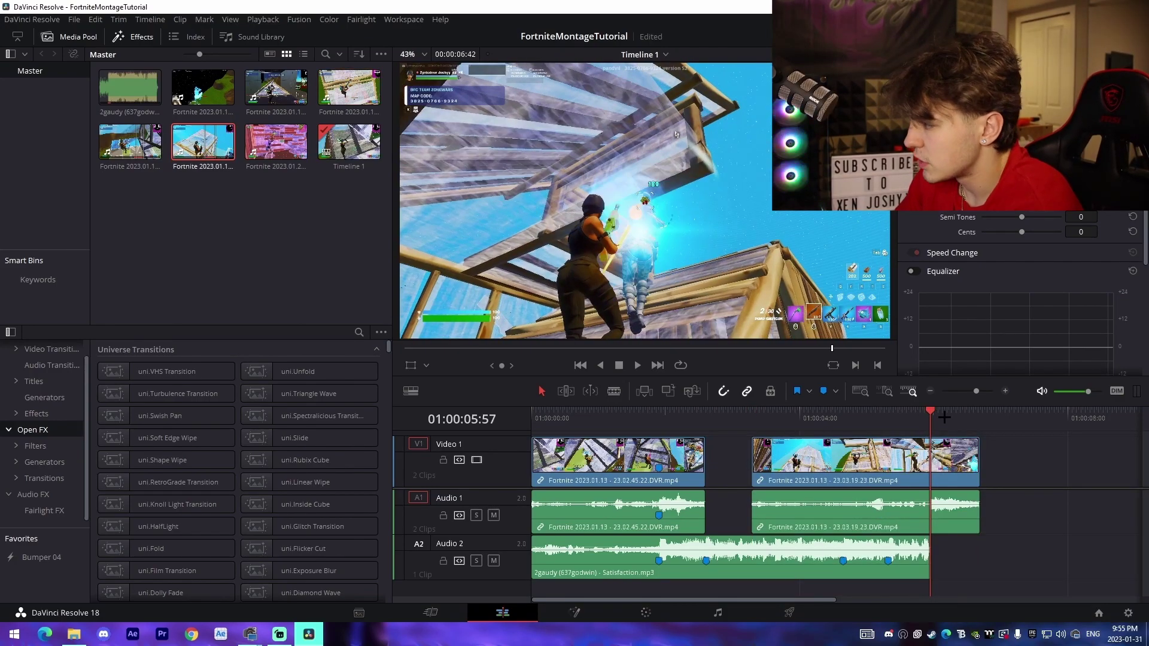
- Mark the 23.03.19.23 clip's hit shot, align it with the third beat marker, and trim the clip's end to the fourth marker and shorten the song
{"action": "left_click", "coordinate": [918, 465]}
{"action": "key", "text": "m"}
{"action": "mouse_move", "coordinate": [754, 464]}
{"action": "left_mouse_down"}
{"action": "mouse_move", "coordinate": [845, 467]}
{"action": "mouse_move", "coordinate": [761, 473]}
{"action": "left_mouse_up"}
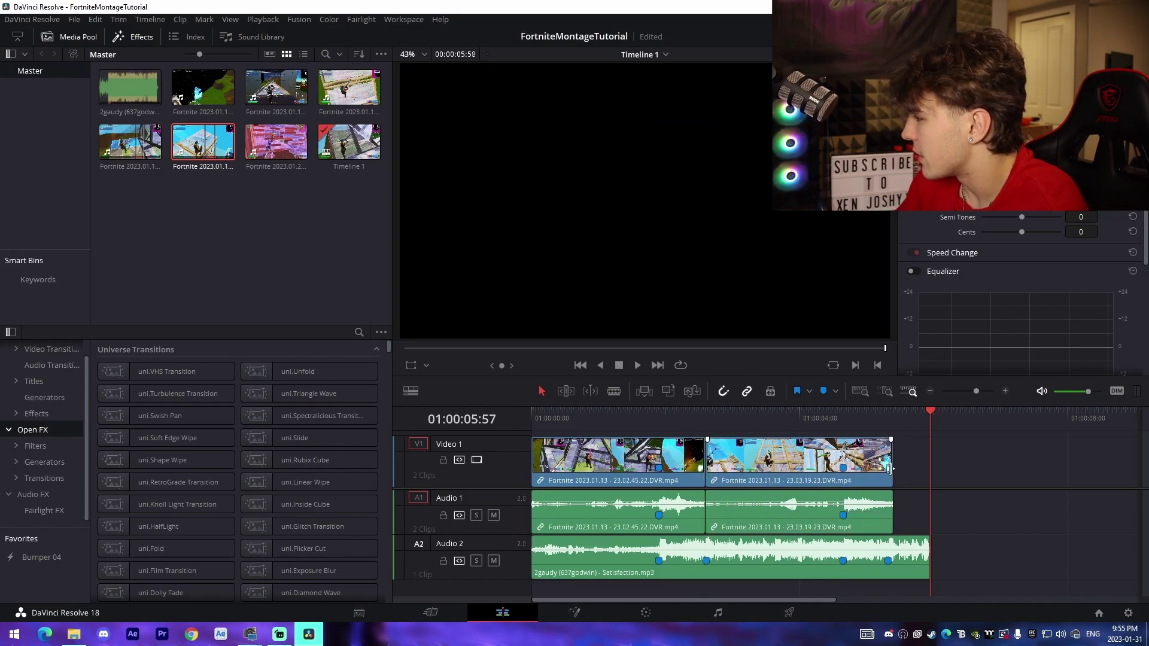
{"action": "left_click_drag", "start_coordinate": [890, 469], "coordinate": [884, 468]}
{"action": "left_click_drag", "start_coordinate": [929, 559], "coordinate": [907, 559]}
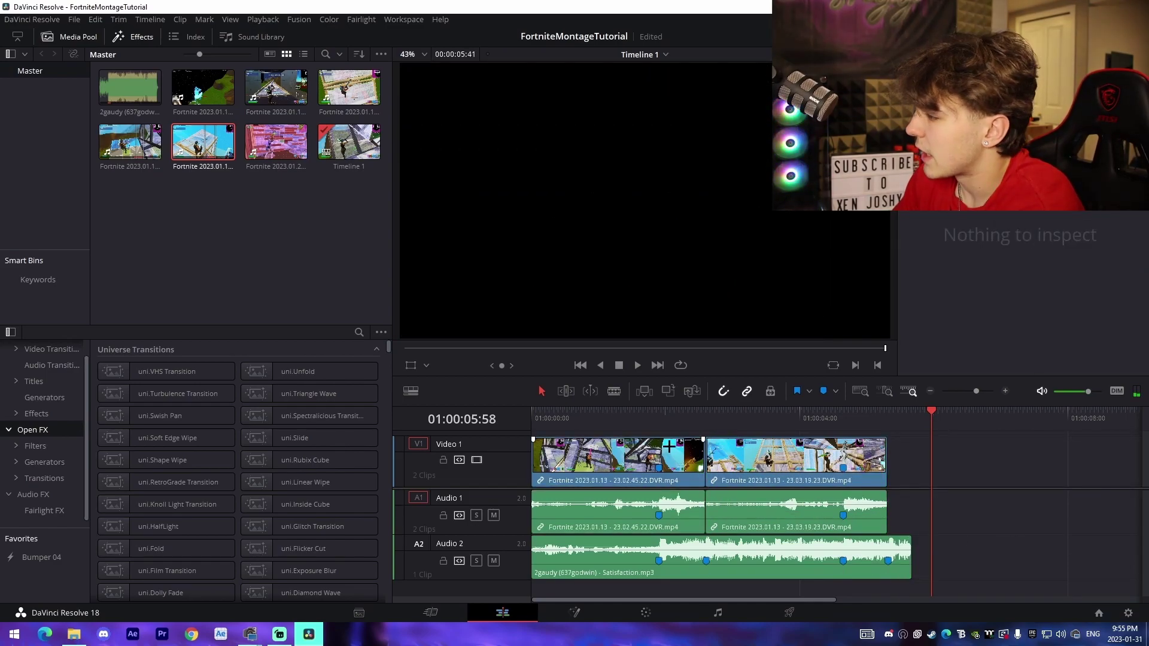
- Unlink the video from the audio on both the 23.02.45.22 and 23.03.19.23 clips
{"action": "right_click", "coordinate": [620, 461]}
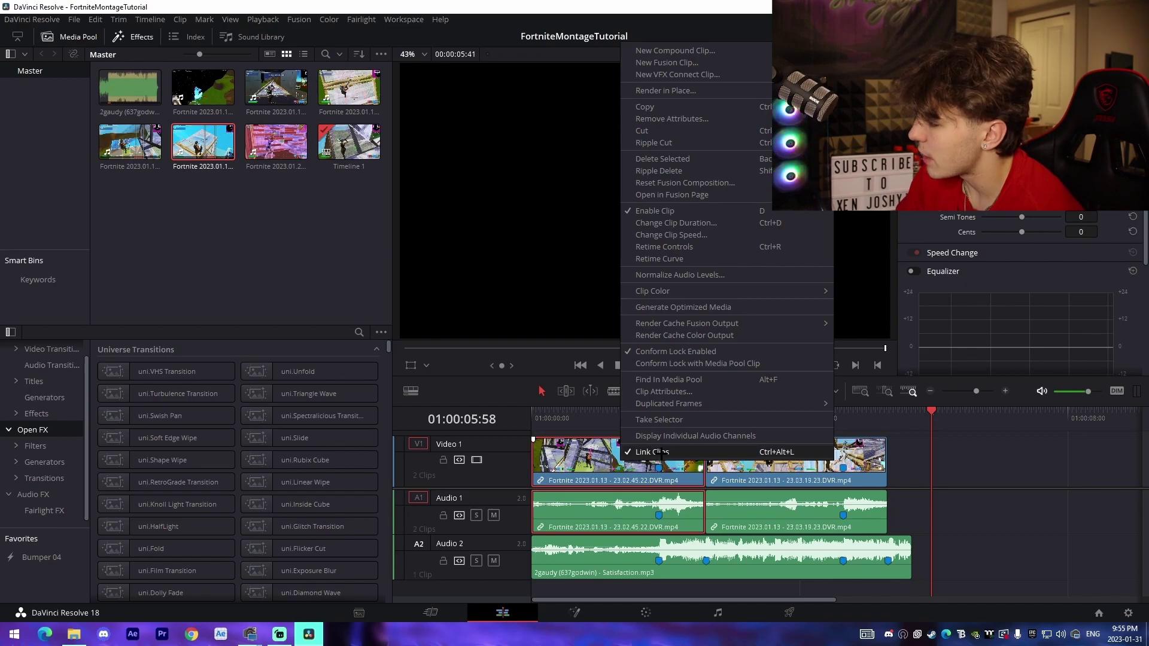
{"action": "left_click", "coordinate": [632, 454]}
{"action": "right_click", "coordinate": [766, 469]}
{"action": "left_click", "coordinate": [826, 455]}
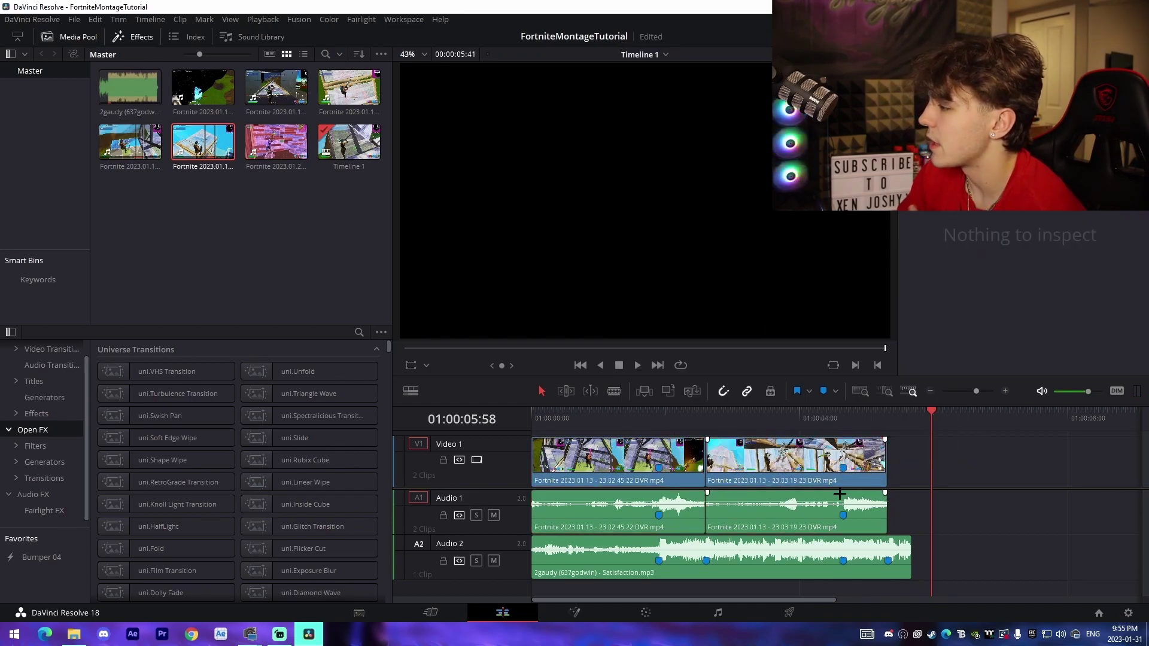
{"action": "left_click", "coordinate": [642, 476]}
{"action": "left_click", "coordinate": [780, 467]}
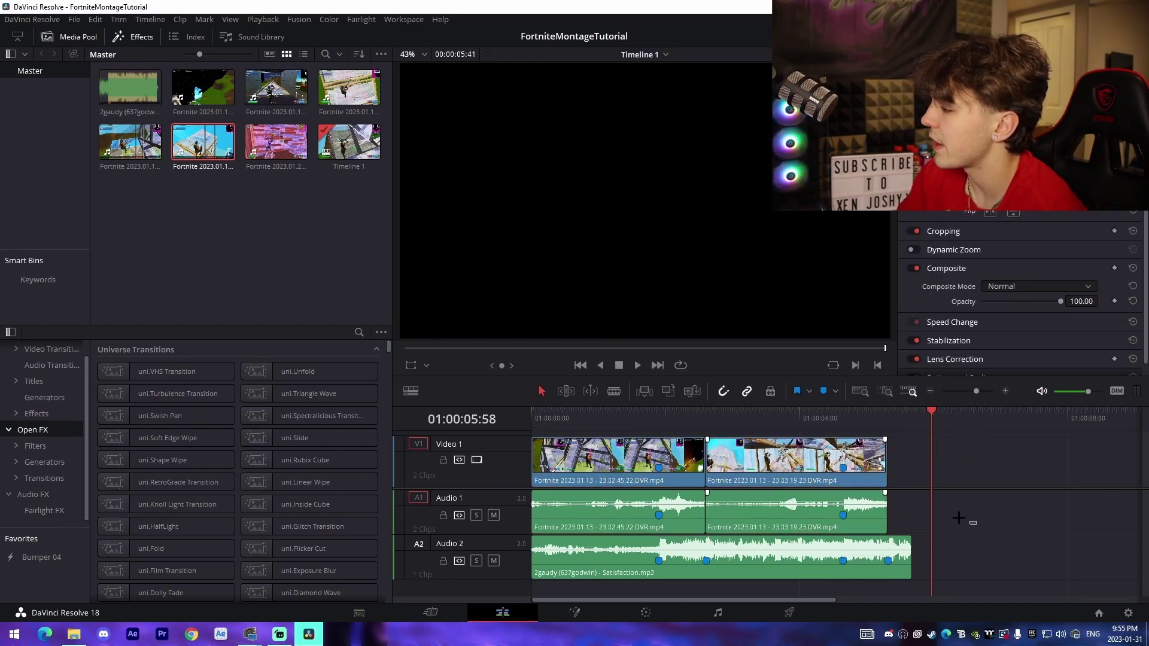
- Relink the 23.03.19.23 clip's video and audio, and unlink them again
{"action": "right_click", "coordinate": [796, 464]}
{"action": "left_click", "coordinate": [832, 404]}
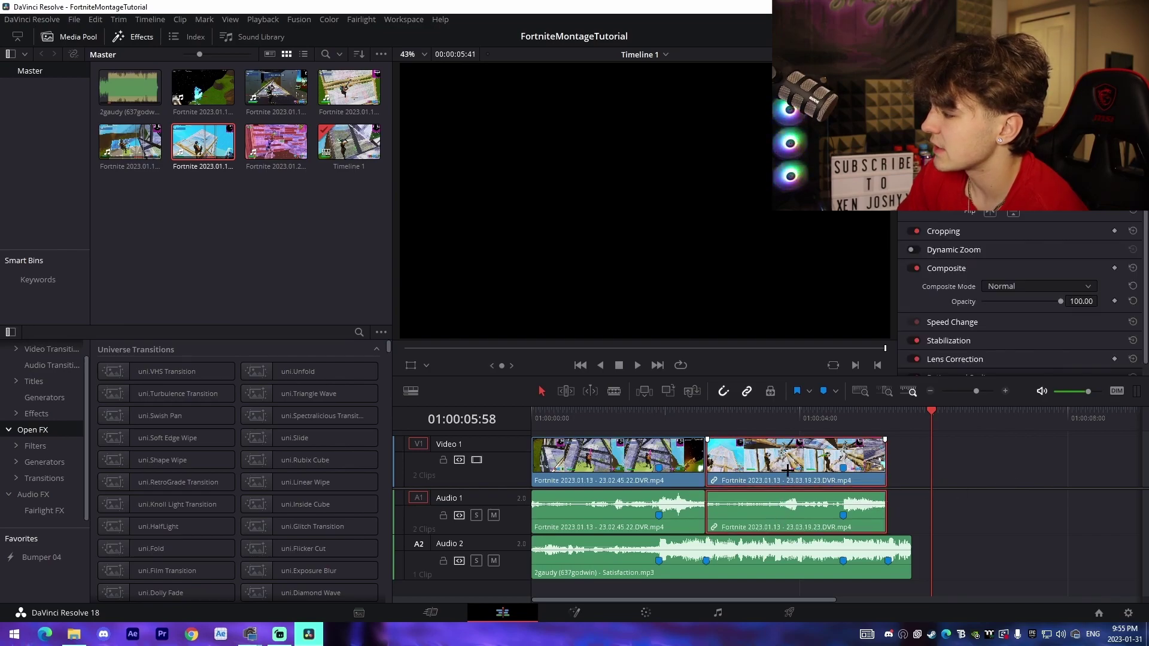
{"action": "left_click", "coordinate": [999, 470]}
{"action": "right_click", "coordinate": [804, 485]}
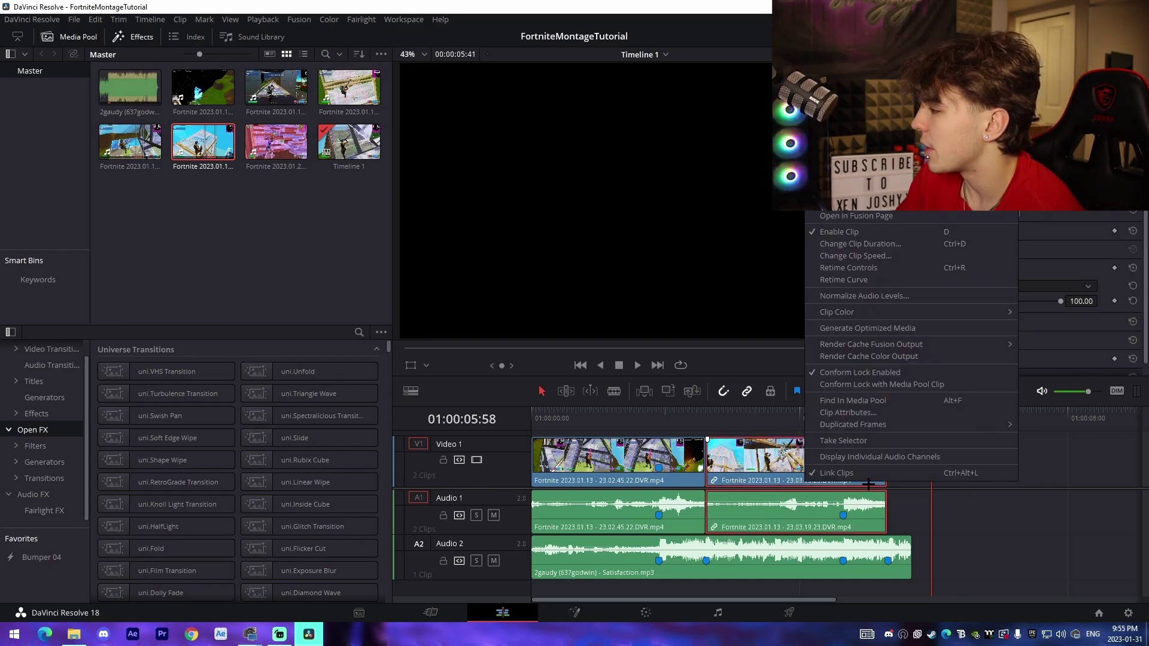
{"action": "left_click", "coordinate": [831, 473]}
{"action": "left_click", "coordinate": [903, 473]}
{"action": "left_click", "coordinate": [825, 470]}
{"action": "left_click", "coordinate": [768, 508]}
- Show the retime controls on the 23.02.45.22 video clip and add a speed point at its hit marker, 01:00:01:54
{"action": "left_click", "coordinate": [610, 462]}
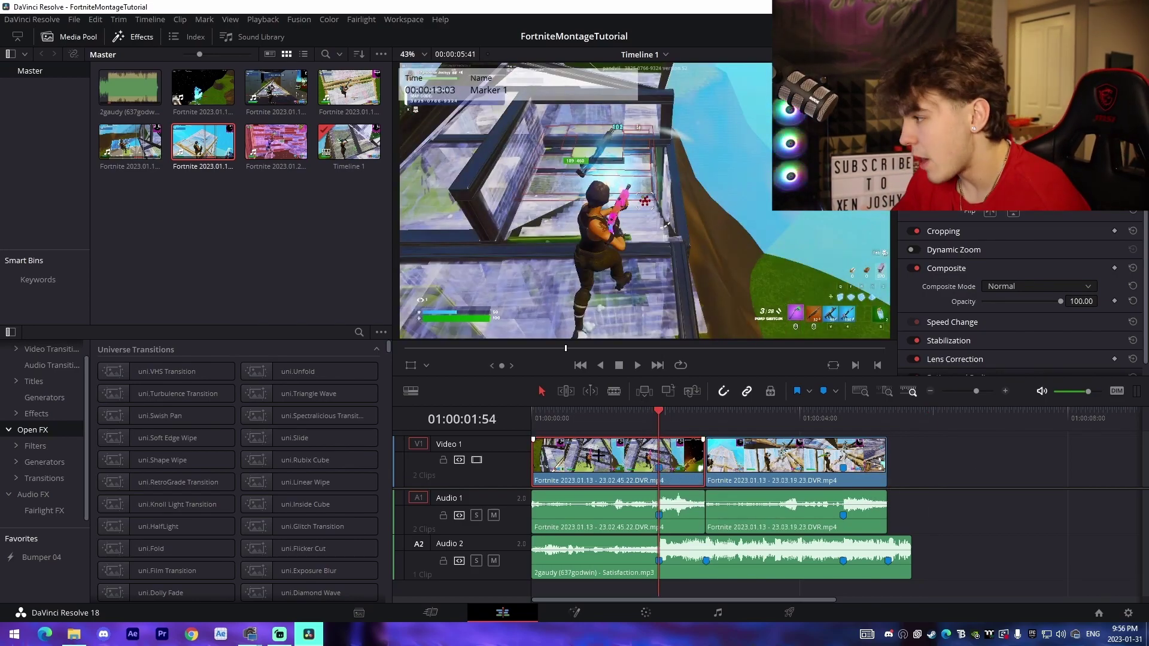
{"action": "right_click", "coordinate": [615, 456]}
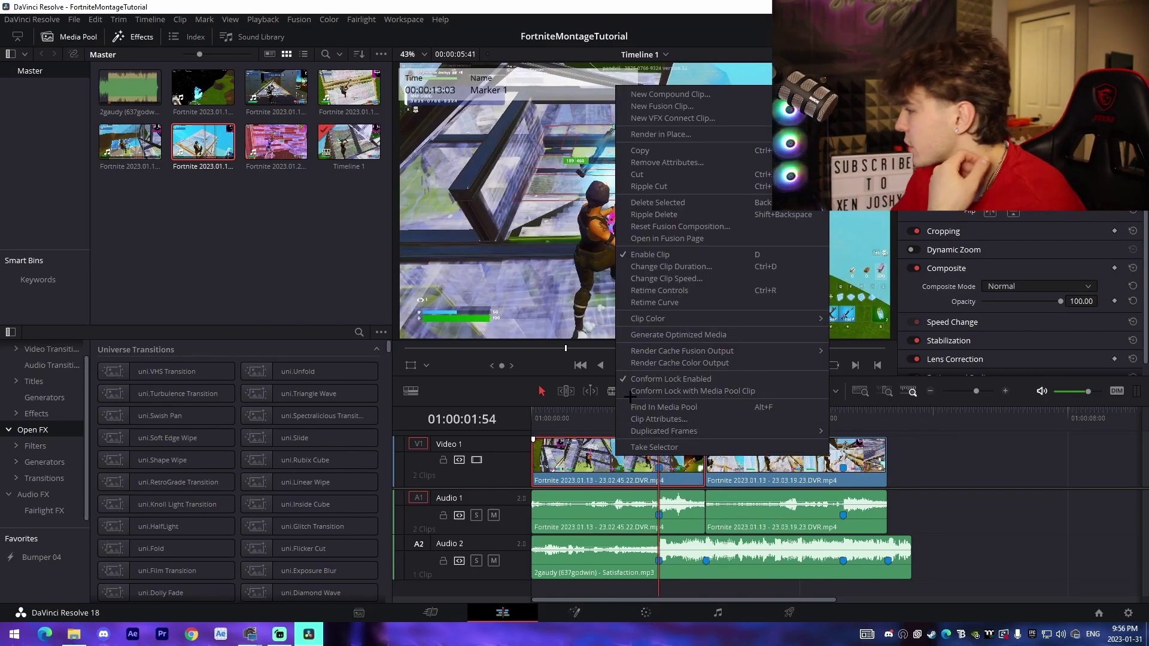
{"action": "left_click", "coordinate": [664, 290]}
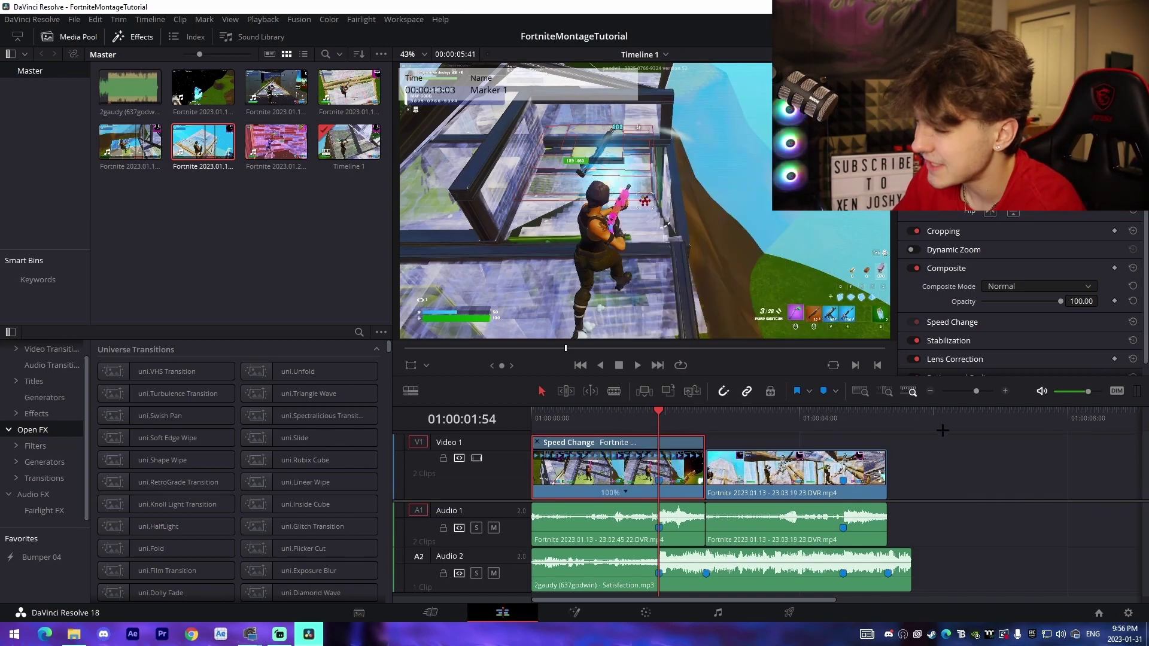
{"action": "left_click_drag", "start_coordinate": [976, 390], "coordinate": [979, 387]}
{"action": "right_click", "coordinate": [703, 482]}
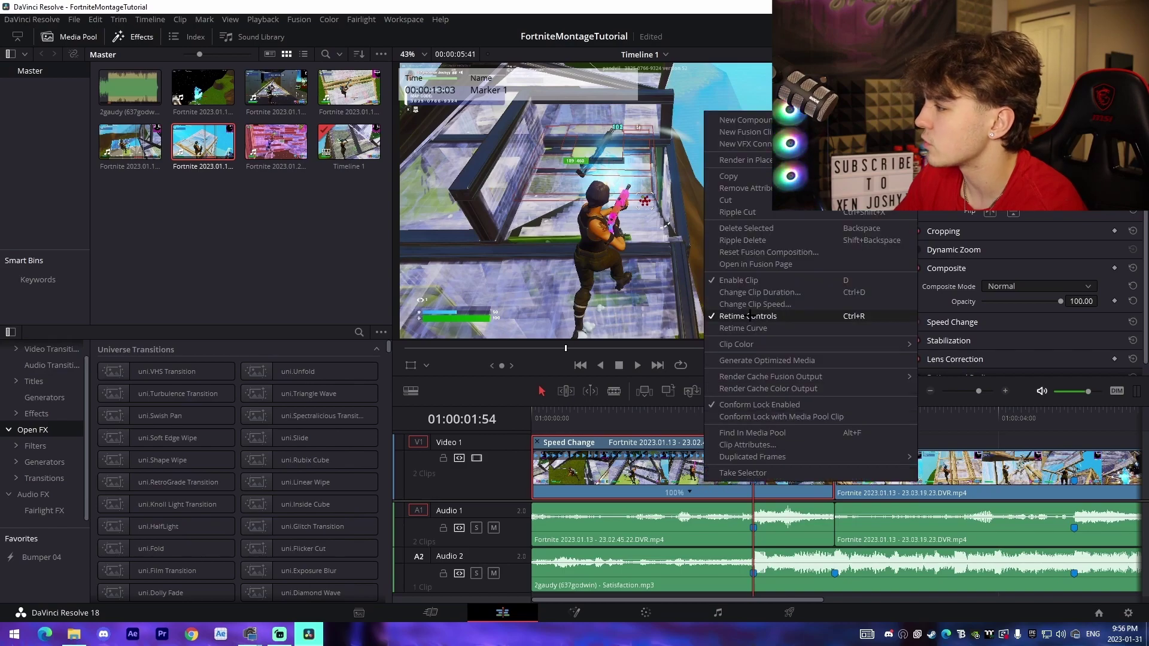
{"action": "left_click", "coordinate": [746, 301]}
{"action": "left_click", "coordinate": [688, 491]}
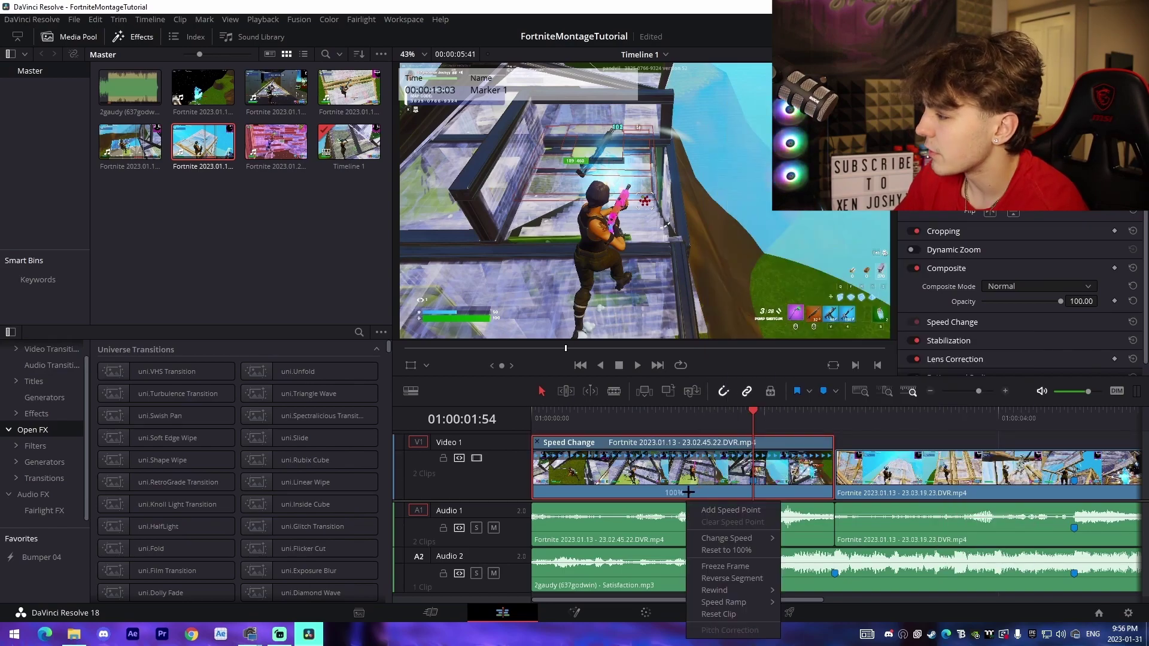
{"action": "left_click", "coordinate": [713, 508]}
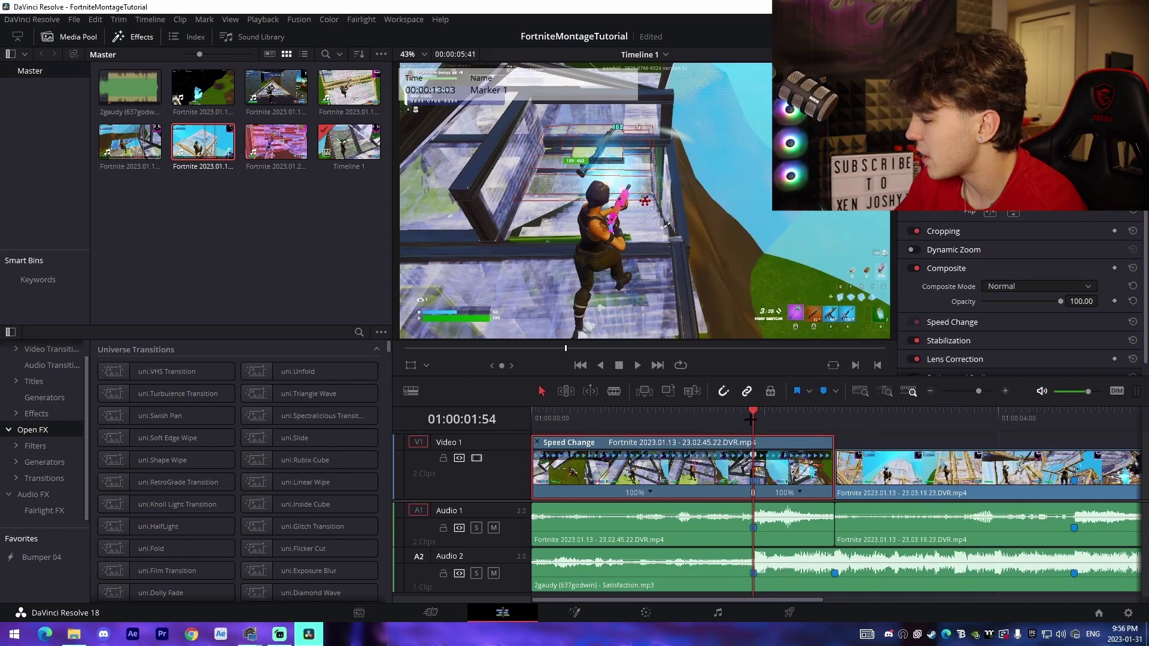
- Add a second speed point to the 23.02.45.22 clip seven frames before the hit, at 01:00:01:47
{"action": "key", "text": "Left"}
{"action": "key", "text": "Left"}
{"action": "key", "text": "Left"}
{"action": "key", "text": "Left"}
{"action": "key", "text": "Left"}
{"action": "key", "text": "Left"}
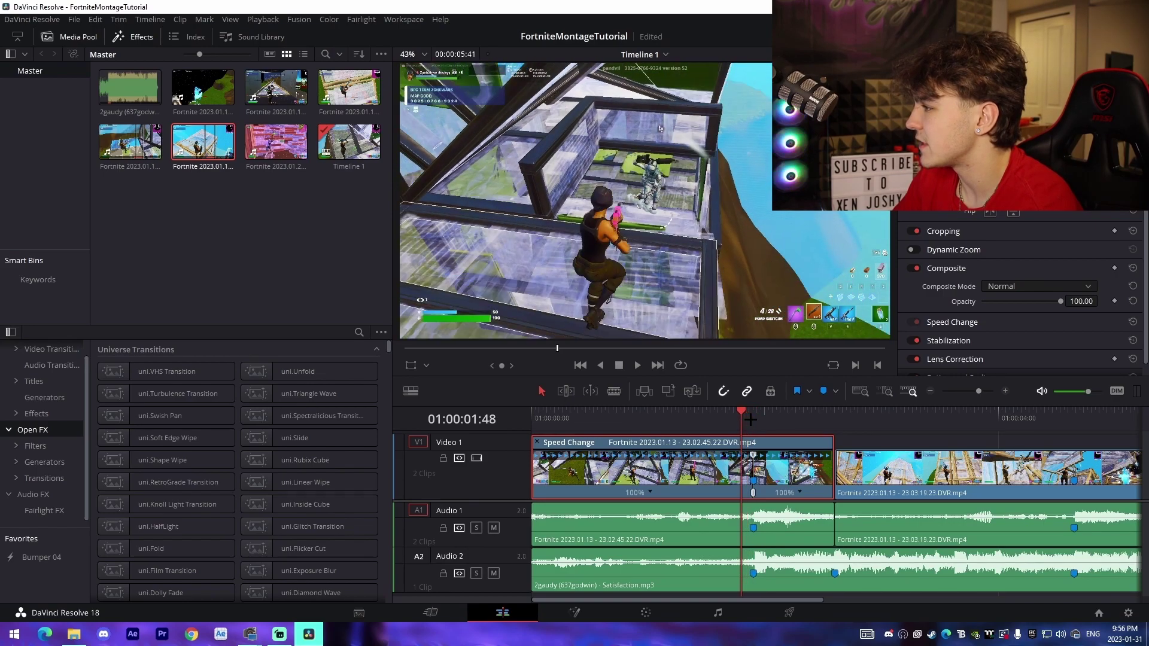
{"action": "key", "text": "Left"}
{"action": "left_click", "coordinate": [651, 492]}
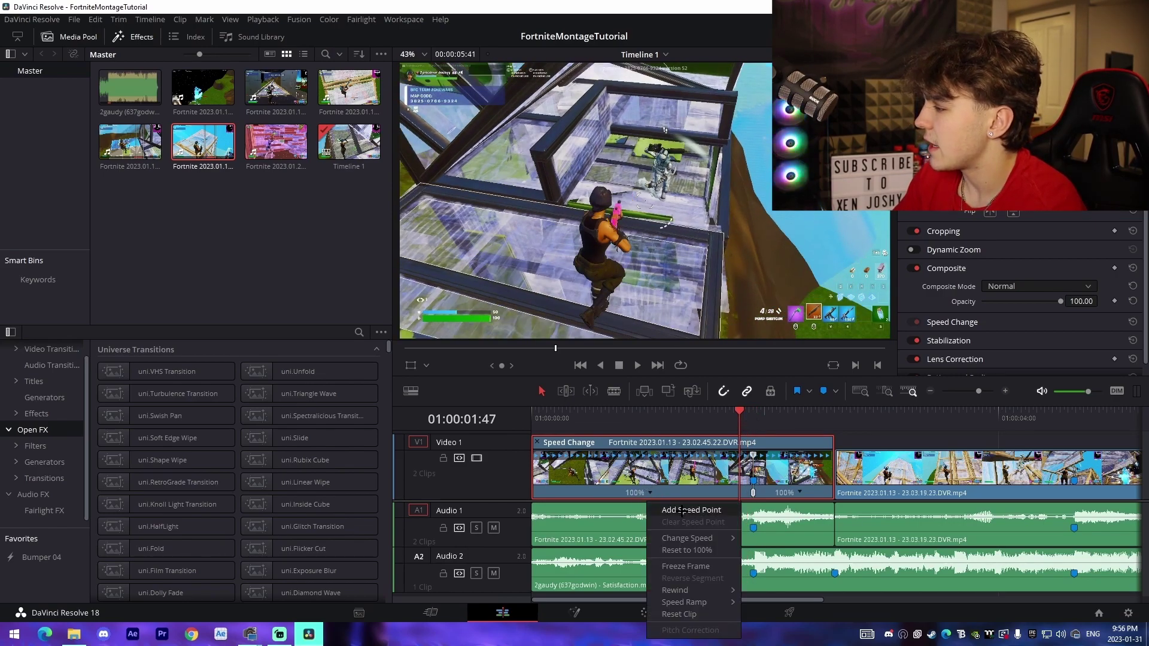
{"action": "left_click", "coordinate": [681, 511]}
- Add a third speed point to the 23.02.45.22 clip at 01:00:01:40, seven frames before the previous one
{"action": "key", "text": "Left"}
{"action": "key", "text": "Left"}
{"action": "key", "text": "Left"}
{"action": "key", "text": "Left"}
{"action": "key", "text": "Left"}
{"action": "key", "text": "Left"}
{"action": "key", "text": "Left"}
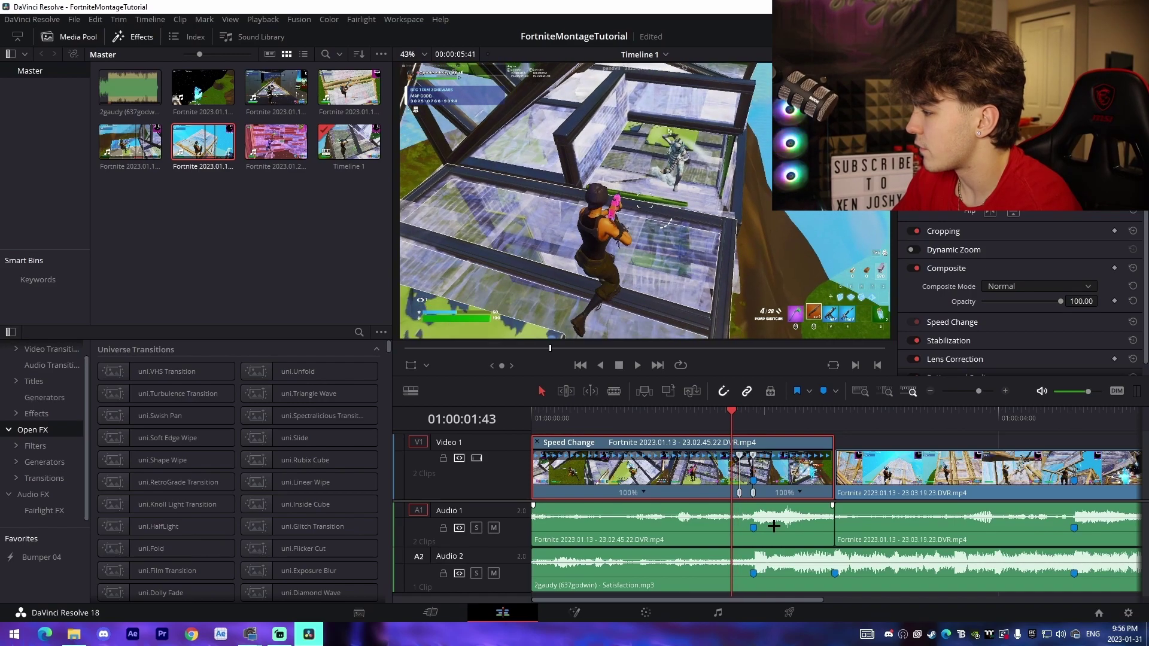
{"action": "left_click", "coordinate": [643, 492]}
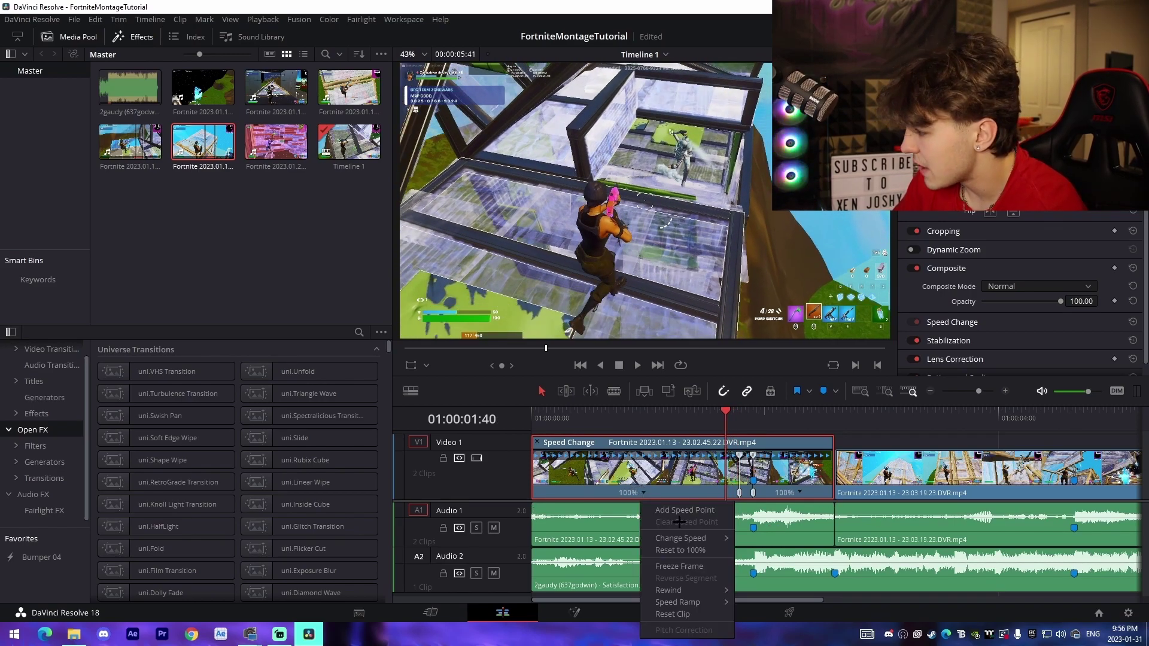
{"action": "left_click", "coordinate": [676, 511]}
- Set the 23.02.45.22 clip's speed to 50% from 01:00:01:40, 400% in the short segment before the hit, and 50% after the hit
{"action": "left_click", "coordinate": [984, 390]}
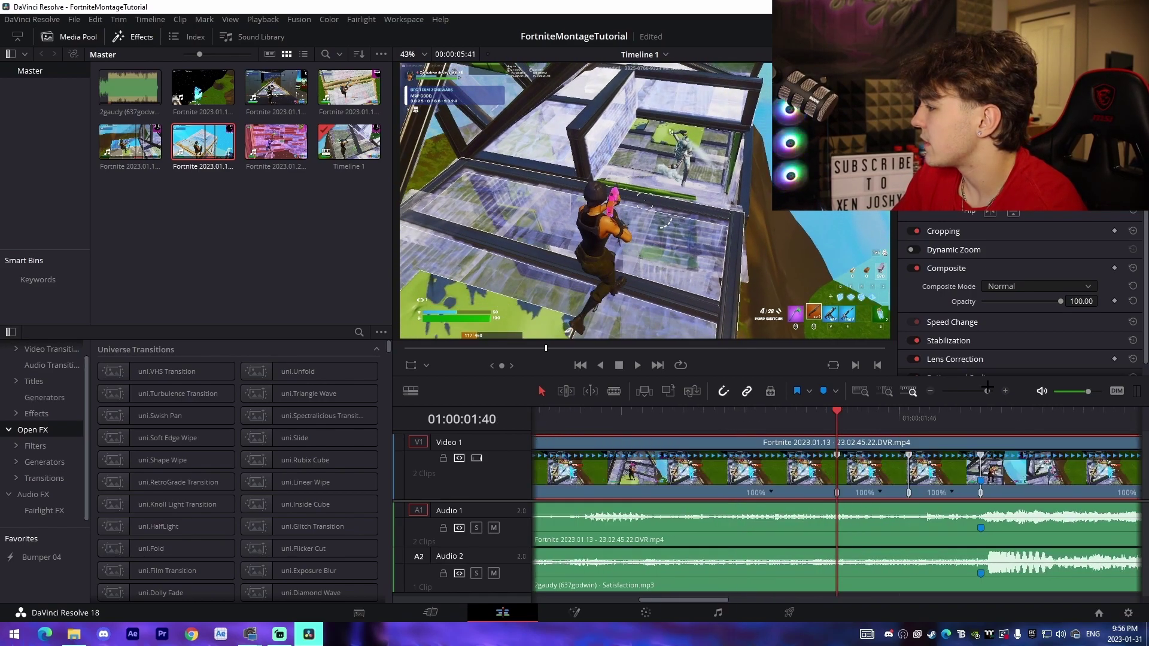
{"action": "left_click", "coordinate": [865, 491]}
{"action": "mouse_move", "coordinate": [922, 535]}
{"action": "left_click", "coordinate": [978, 546]}
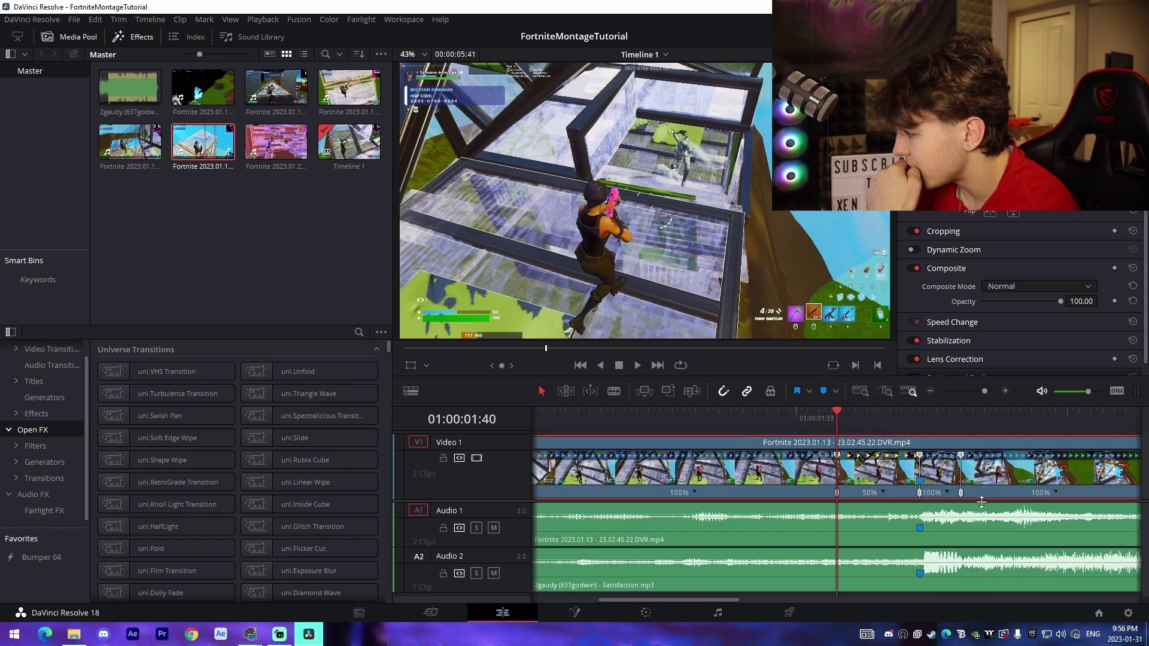
{"action": "left_click", "coordinate": [939, 492]}
{"action": "mouse_move", "coordinate": [998, 536]}
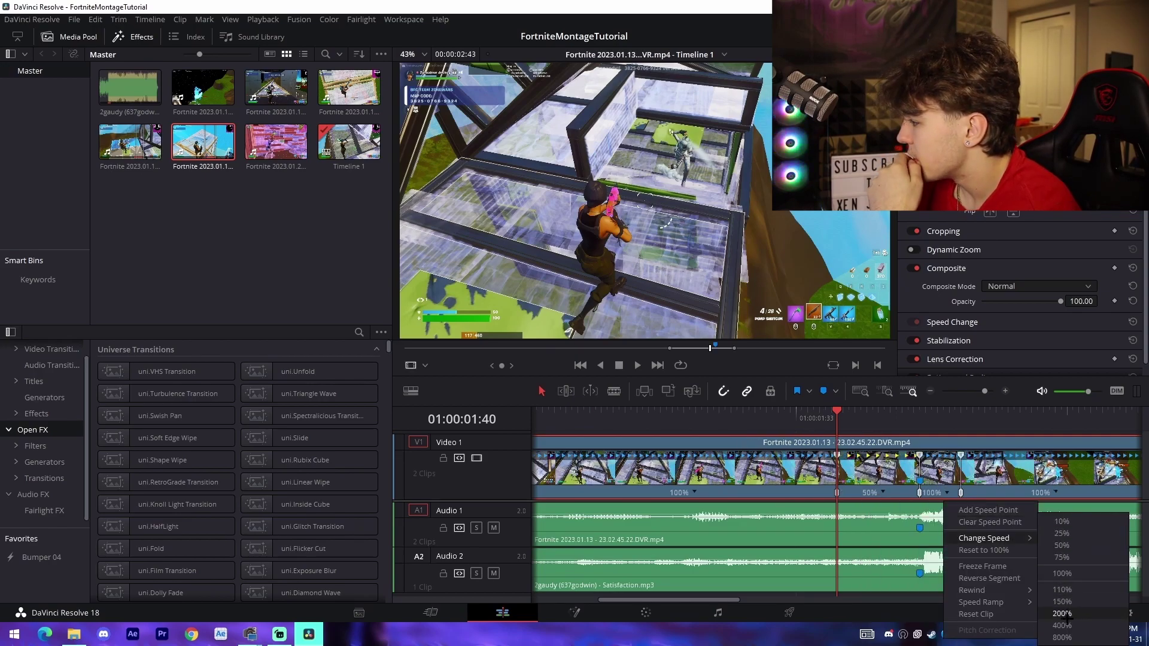
{"action": "left_click", "coordinate": [1060, 546]}
{"action": "left_click", "coordinate": [1038, 493]}
{"action": "mouse_move", "coordinate": [1095, 537]}
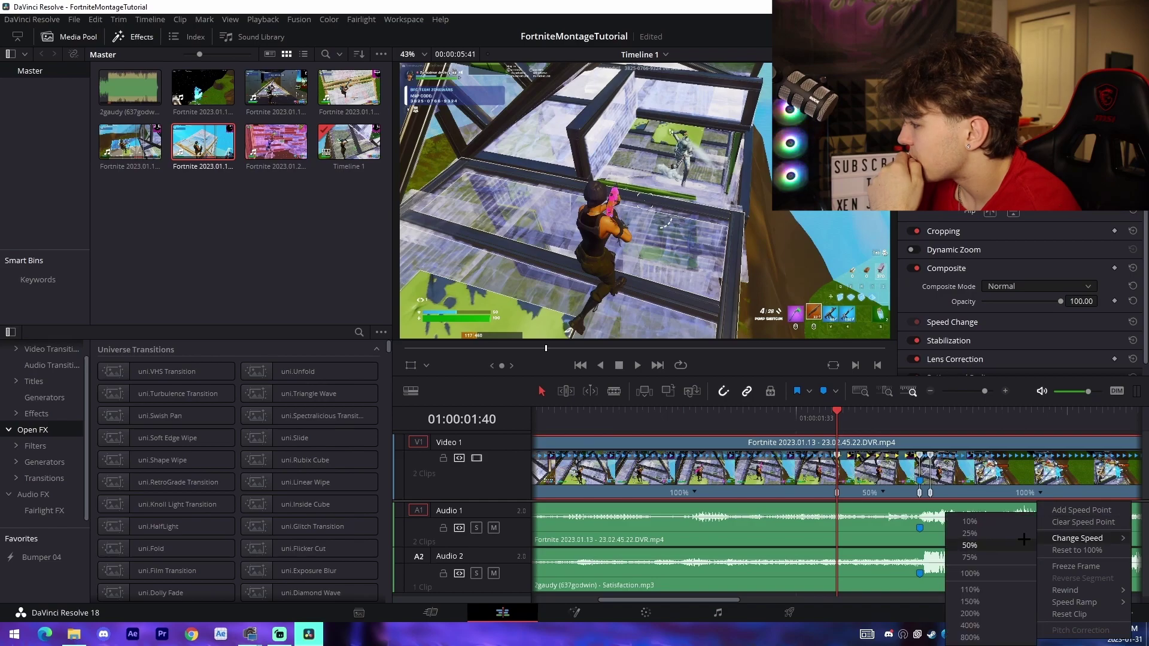
{"action": "left_click", "coordinate": [996, 545]}
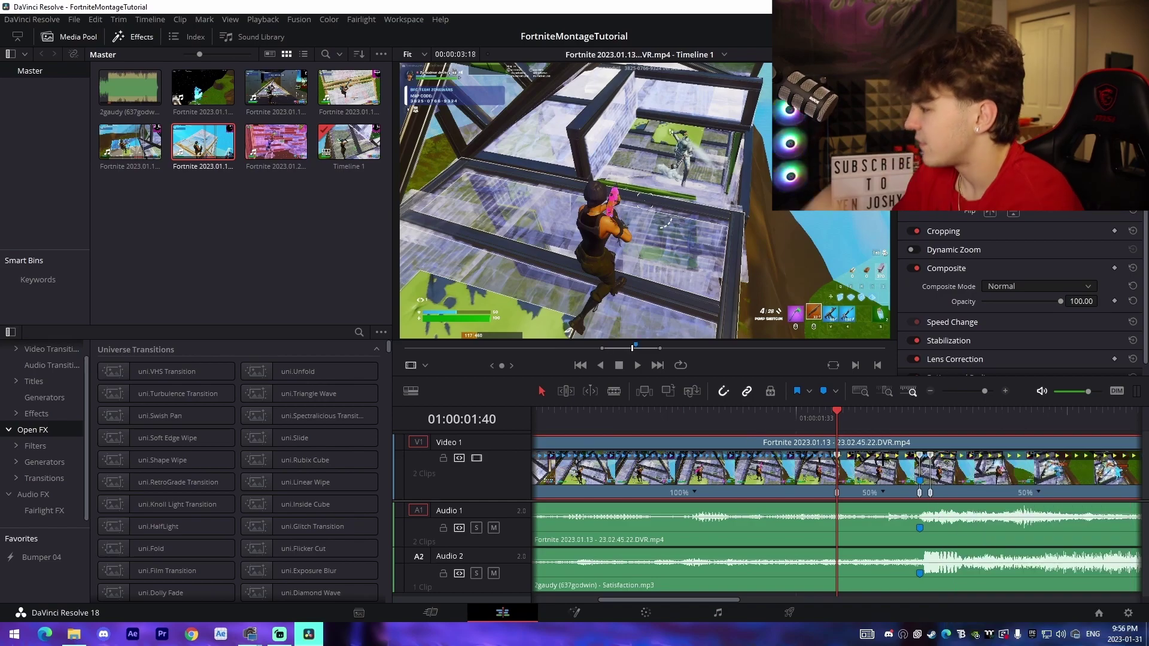
- Shift the speed points before the hit so the hit frame falls on the first beat marker at 01:00:01:54, and play the result
{"action": "left_click", "coordinate": [918, 410]}
{"action": "left_click_drag", "start_coordinate": [919, 459], "coordinate": [905, 460]}
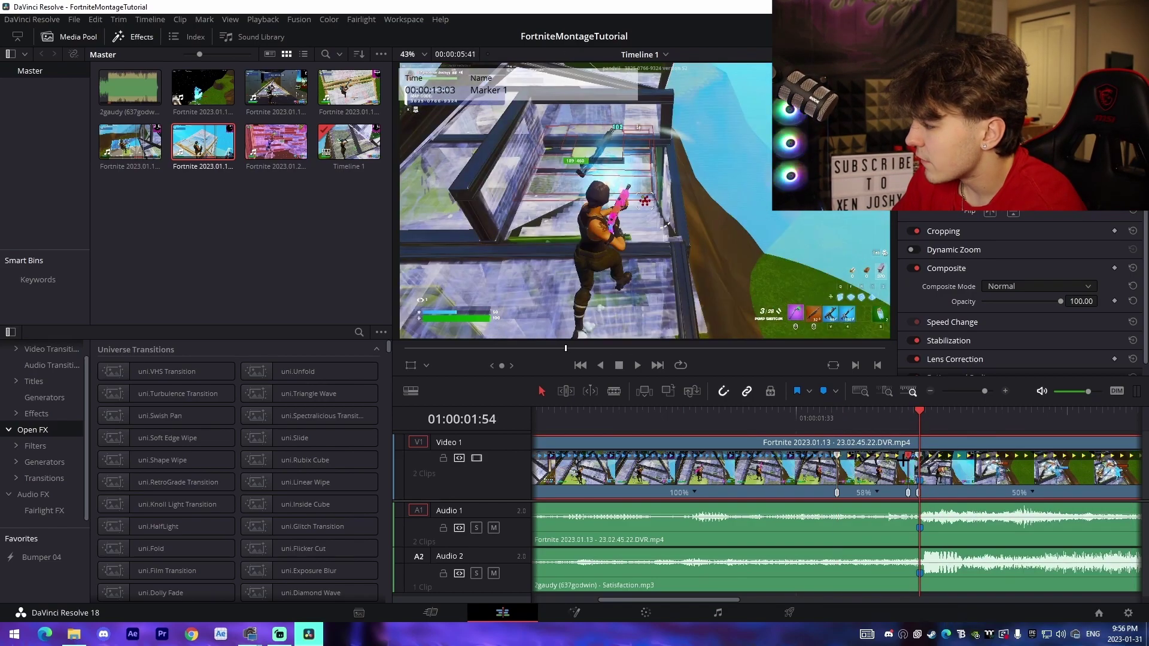
{"action": "left_click", "coordinate": [667, 414]}
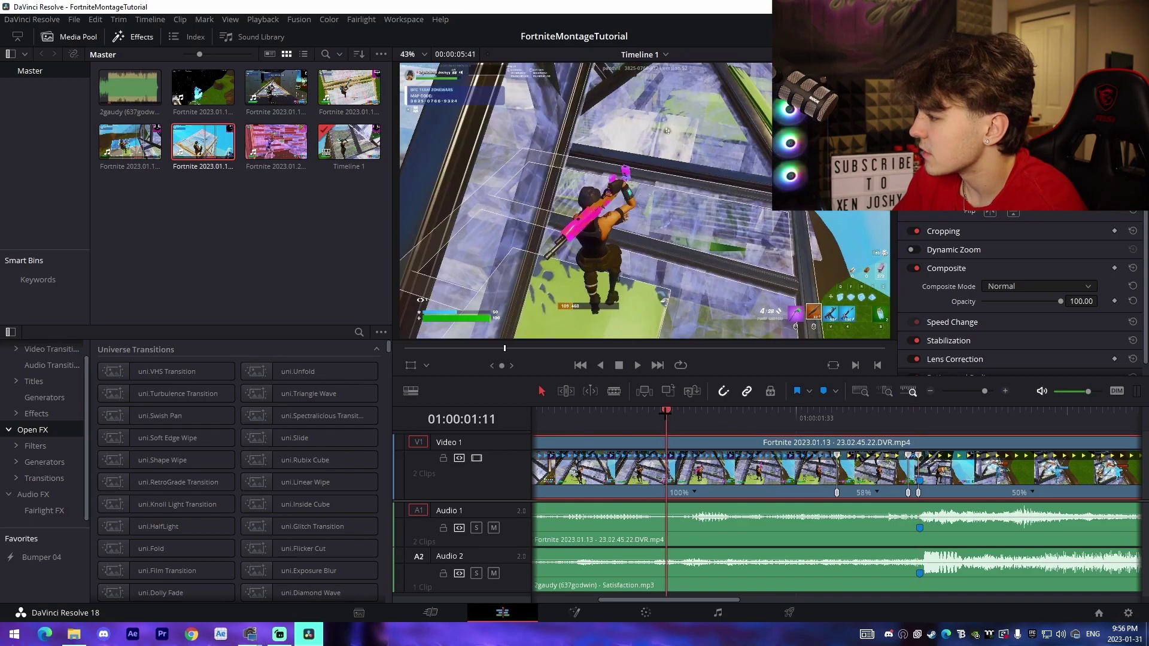
{"action": "key", "text": "space"}
- Hide the retime controls, play the slowed clip, and restore the cut between the two video clips to the second beat marker
{"action": "left_click_drag", "start_coordinate": [984, 391], "coordinate": [980, 400]}
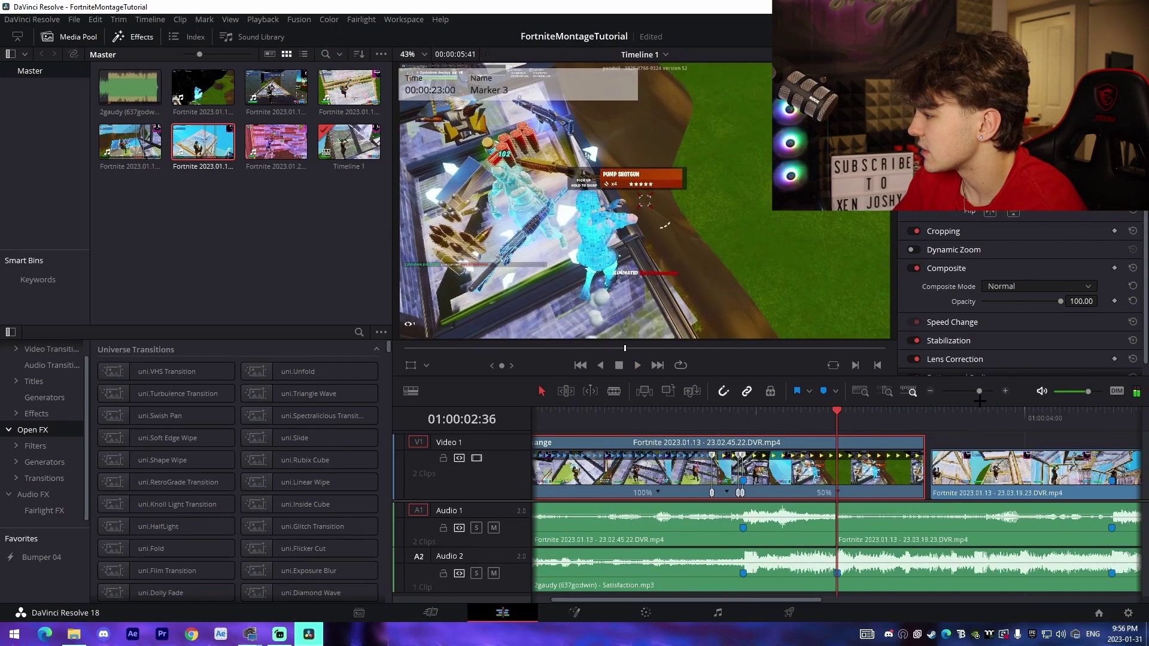
{"action": "left_click_drag", "start_coordinate": [921, 475], "coordinate": [931, 475]}
{"action": "scroll", "coordinate": [931, 475], "scroll_direction": "down", "scroll_amount": 1}
{"action": "key", "text": "ctrl+r"}
{"action": "left_click_drag", "start_coordinate": [718, 426], "coordinate": [541, 440]}
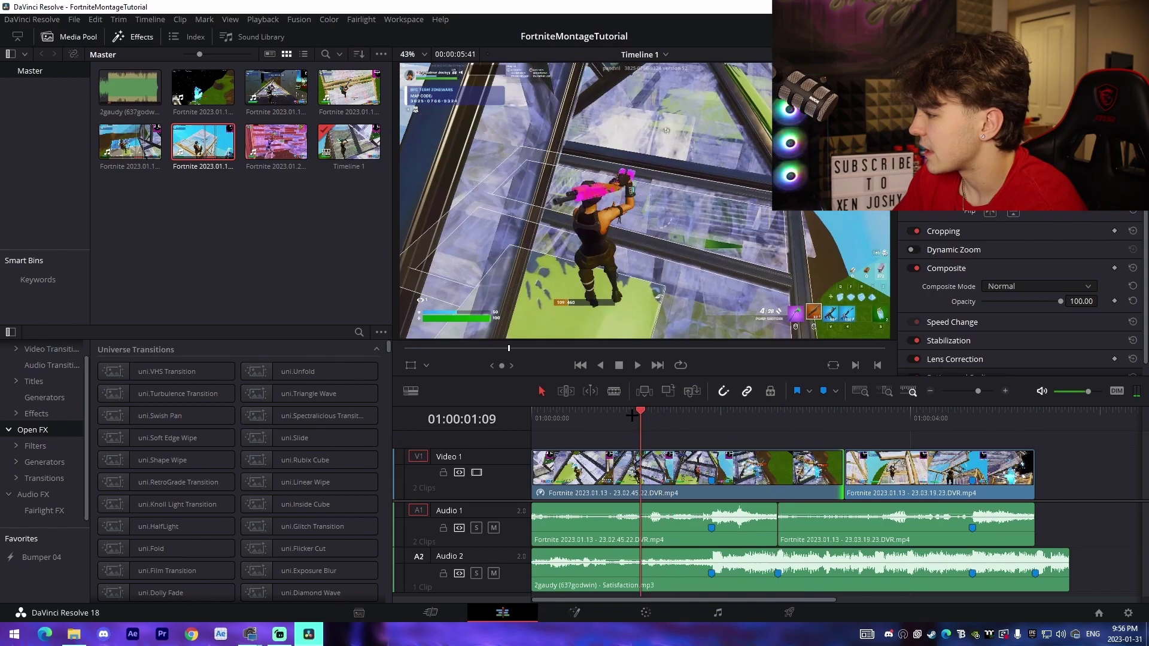
{"action": "key", "text": "space"}
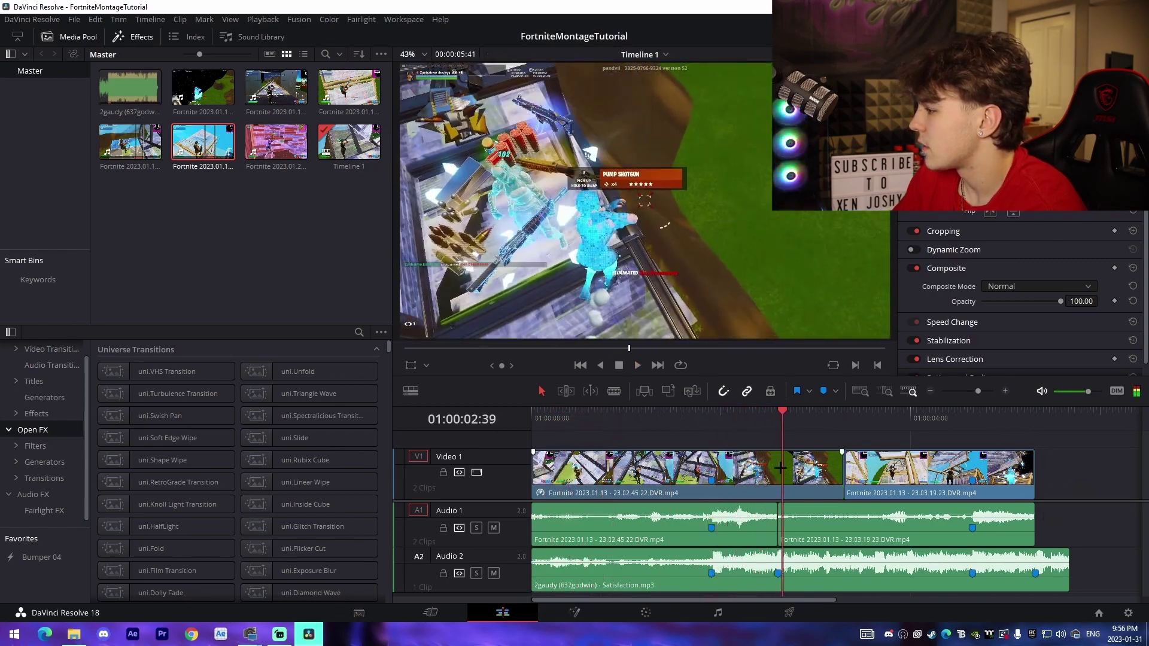
{"action": "key", "text": "ctrl+z"}
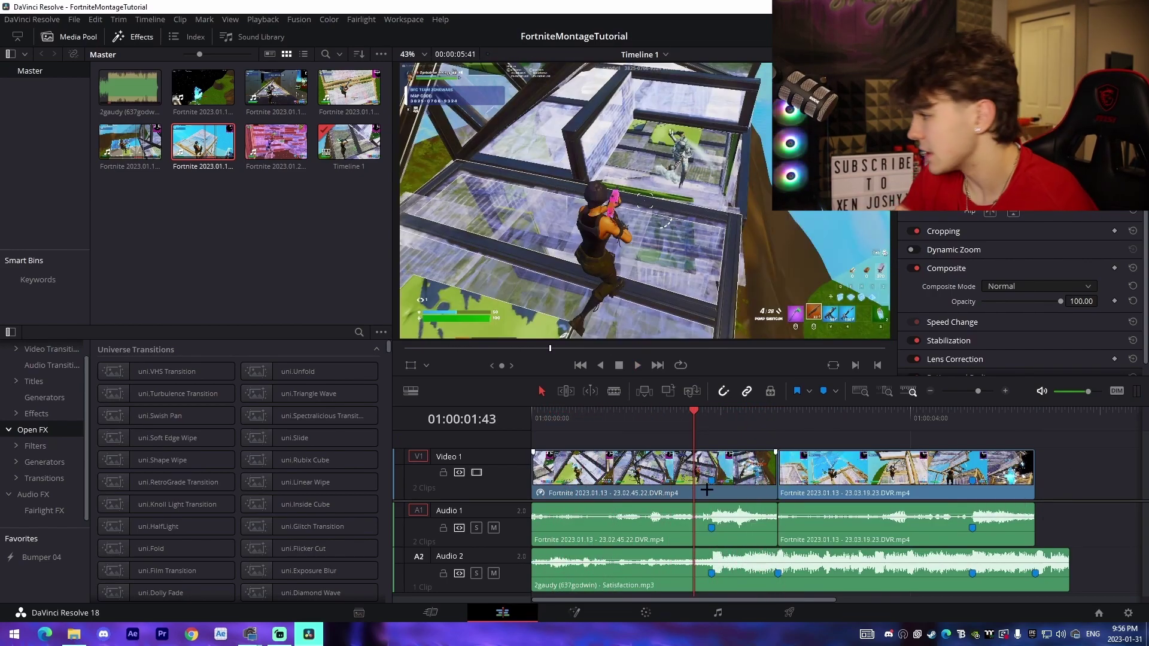
- Set the 23.02.45.22 clip's retime process to Optical Flow and play the slow-motion section
{"action": "left_click", "coordinate": [749, 470]}
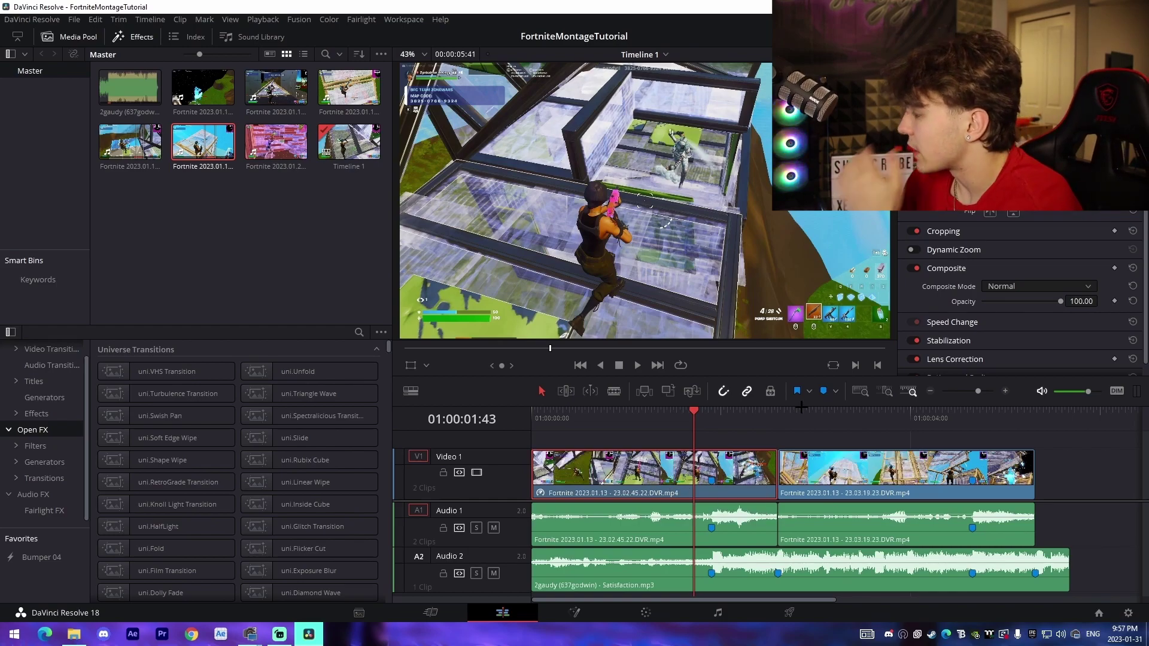
{"action": "scroll", "coordinate": [972, 346], "scroll_direction": "down", "scroll_amount": 1}
{"action": "scroll", "coordinate": [957, 363], "scroll_direction": "down", "scroll_amount": 4}
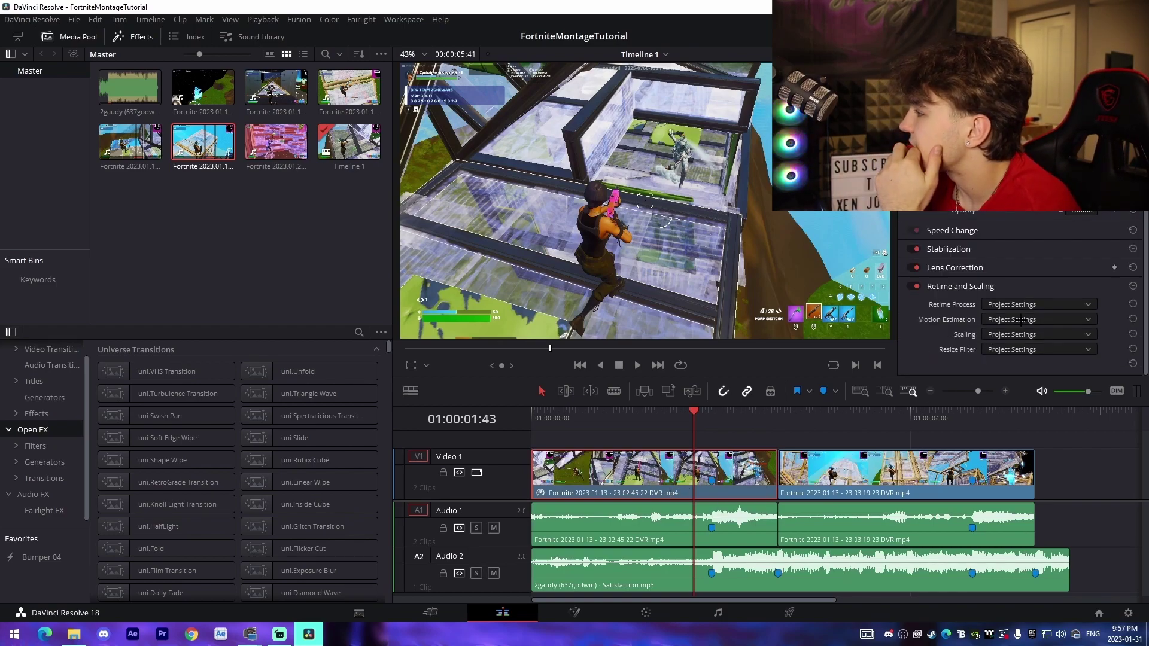
{"action": "left_click", "coordinate": [1011, 305]}
{"action": "left_click", "coordinate": [1004, 360]}
{"action": "key", "text": "space"}
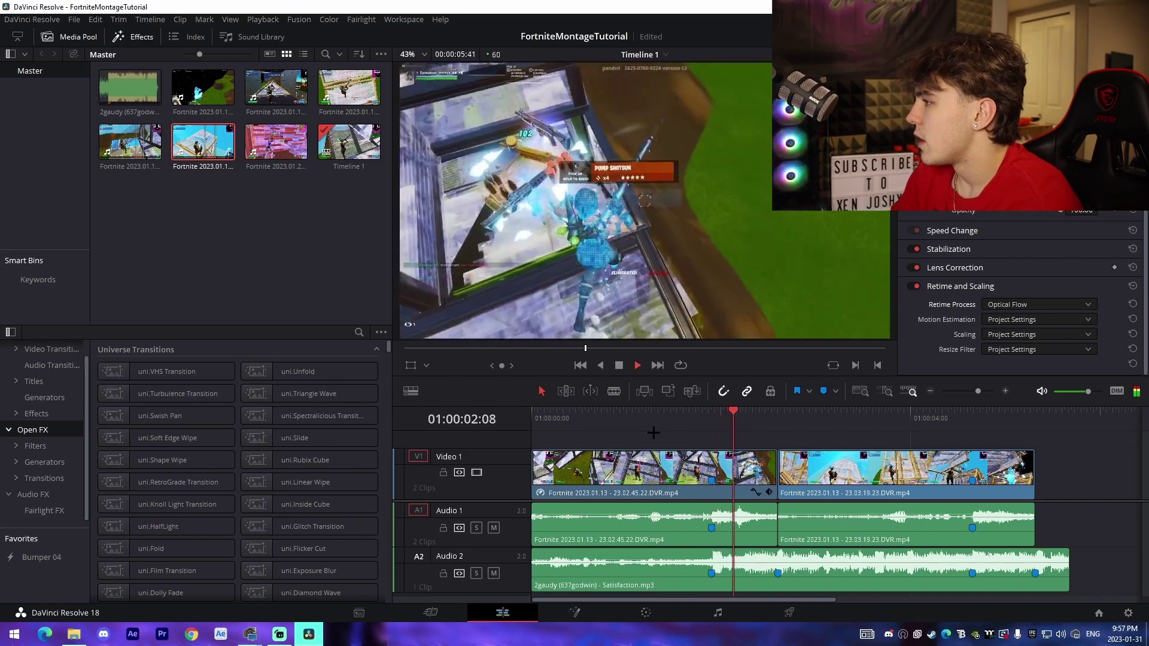
{"action": "key", "text": "space"}
{"action": "key", "text": "ctrl+z"}
- Show the retime controls on the 23.03.19.23 video clip and add a speed point at its hit marker, 01:00:04:39
{"action": "left_click", "coordinate": [918, 474]}
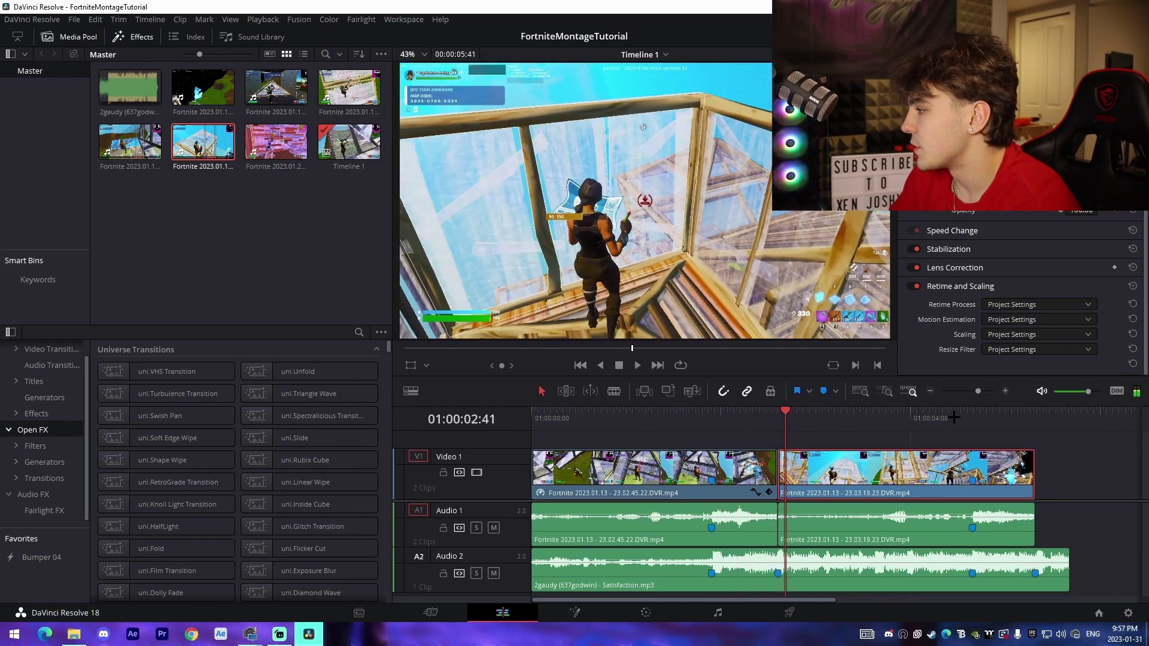
{"action": "left_click", "coordinate": [965, 418]}
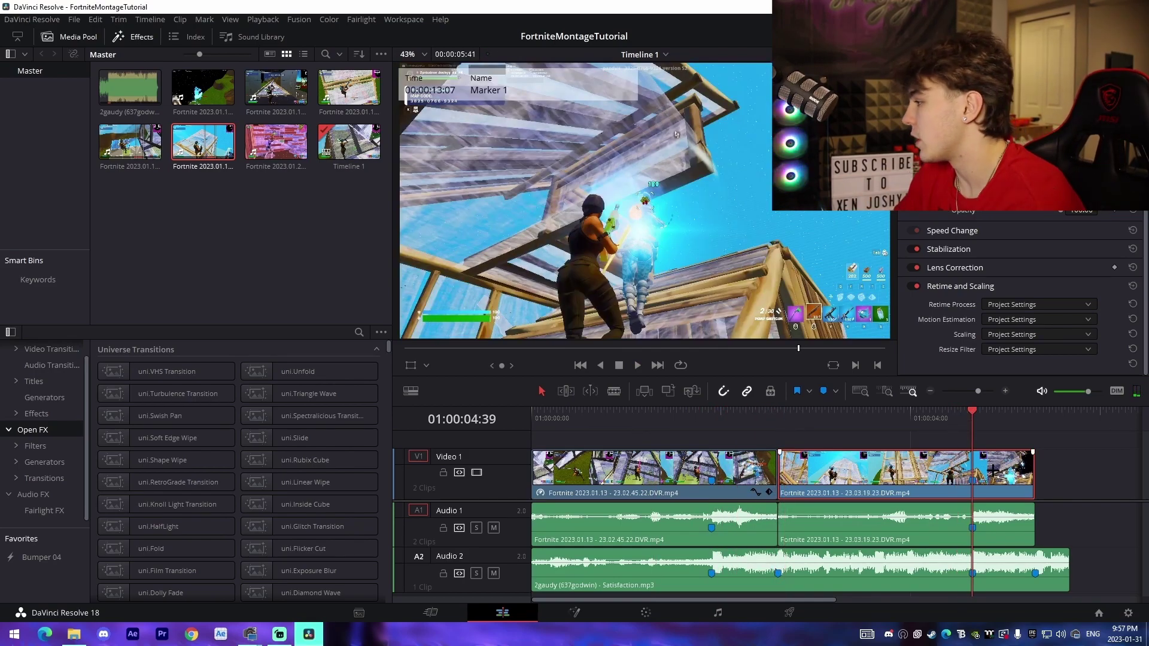
{"action": "right_click", "coordinate": [992, 470]}
{"action": "left_click", "coordinate": [995, 298]}
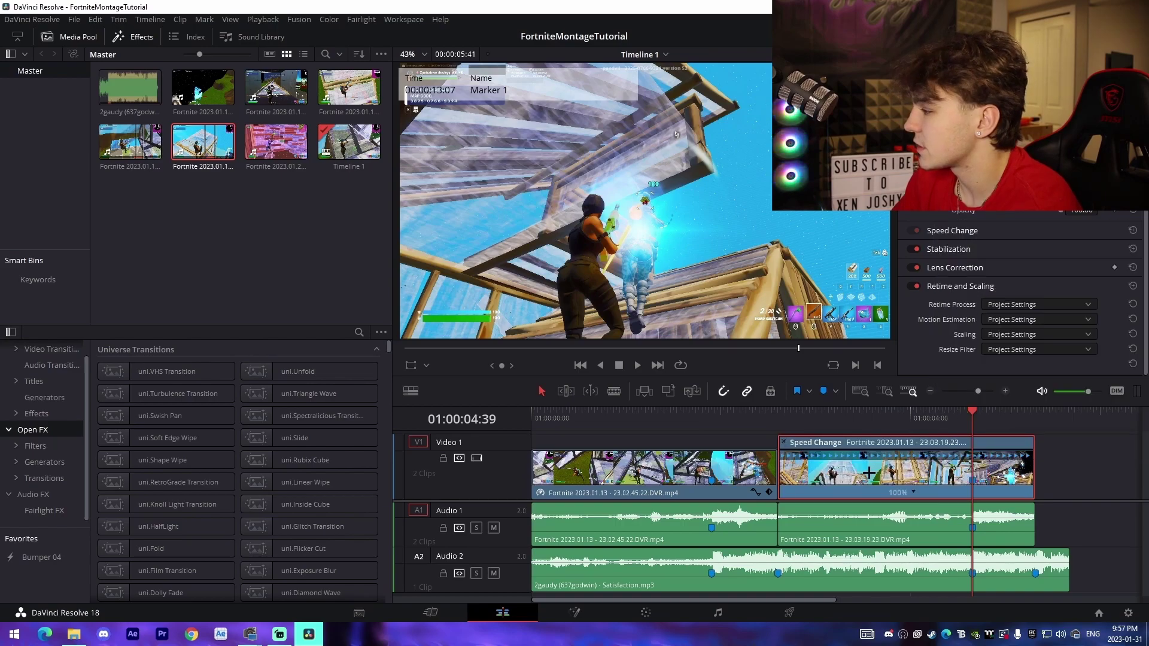
{"action": "left_click", "coordinate": [914, 491]}
{"action": "left_click", "coordinate": [948, 509]}
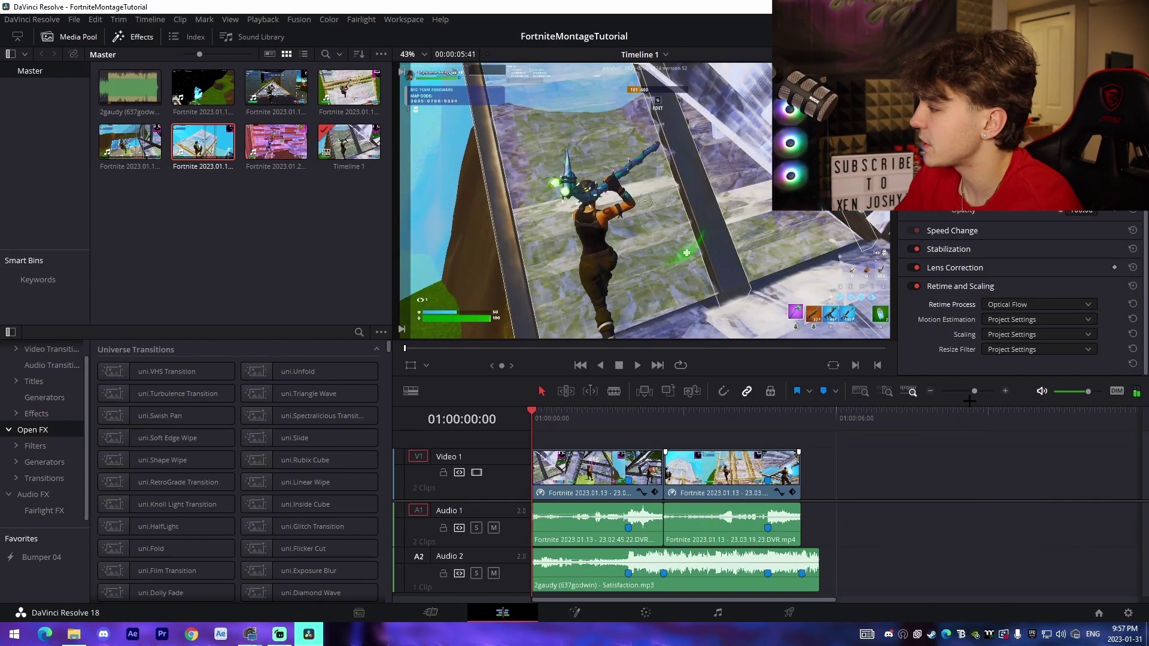
- Add an adjustment clip on a track above the video, starting at the first beat marker
{"action": "mouse_move", "coordinate": [972, 391]}
{"action": "left_mouse_down"}
{"action": "mouse_move", "coordinate": [958, 391]}
{"action": "mouse_move", "coordinate": [972, 391]}
{"action": "left_mouse_up"}
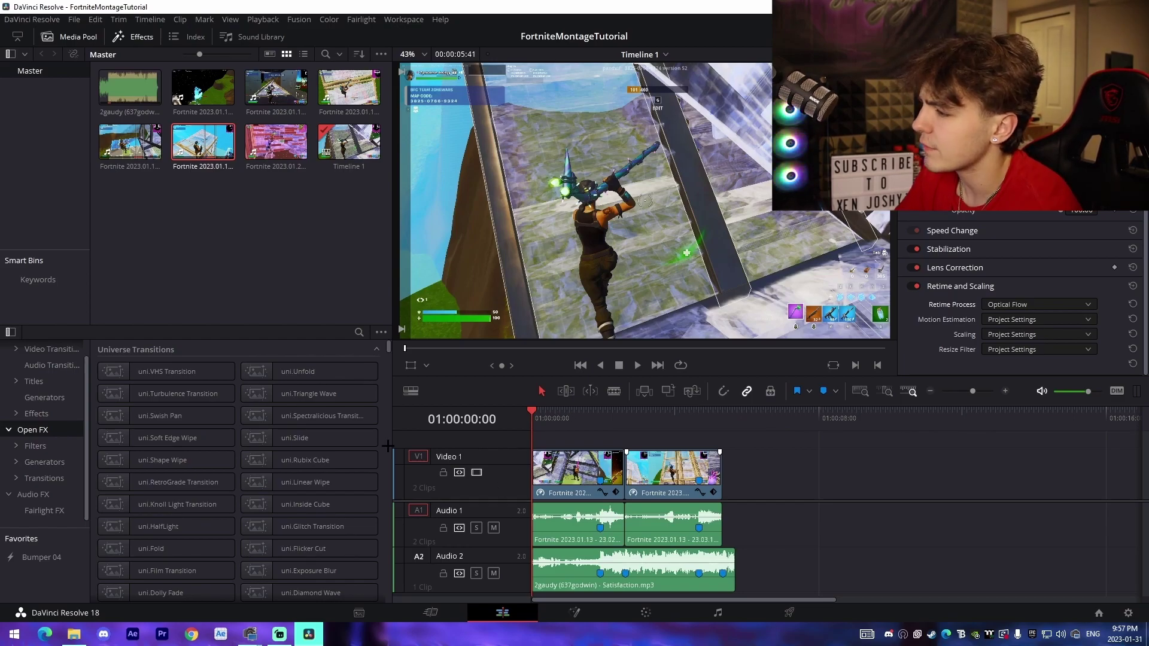
{"action": "left_click", "coordinate": [36, 413]}
{"action": "left_click_drag", "start_coordinate": [155, 372], "coordinate": [612, 440]}
{"action": "left_click_drag", "start_coordinate": [706, 441], "coordinate": [696, 441]}
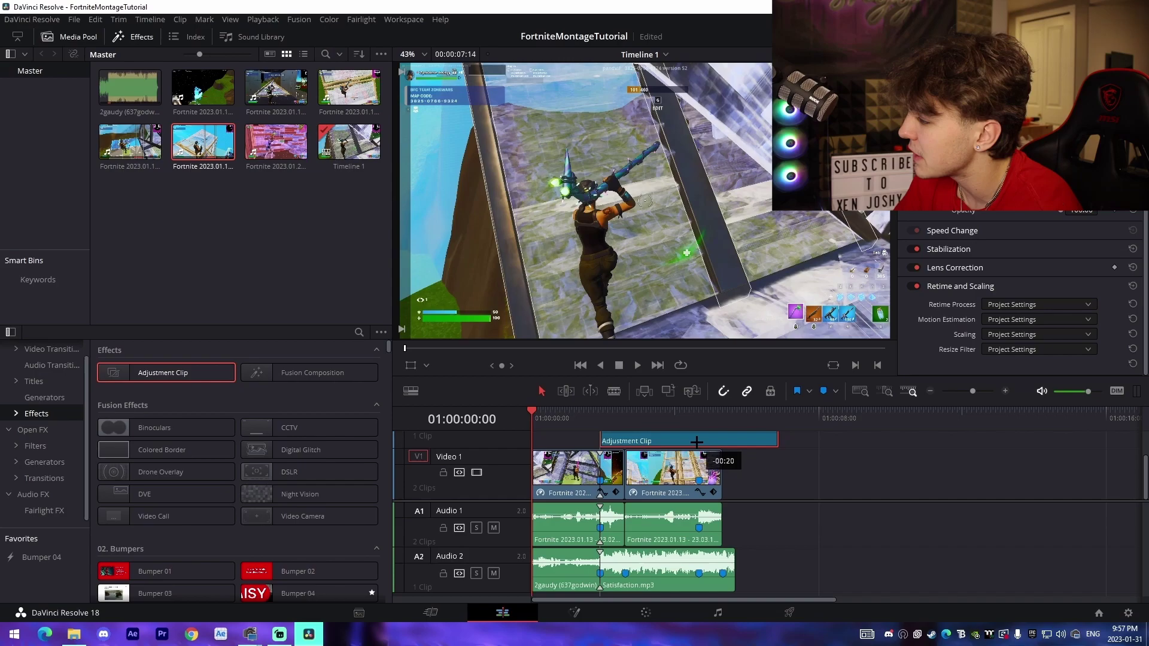
- Split the adjustment clip at the cut between the two video clips and delete the part after it
{"action": "left_click", "coordinate": [600, 417]}
{"action": "key", "text": "b"}
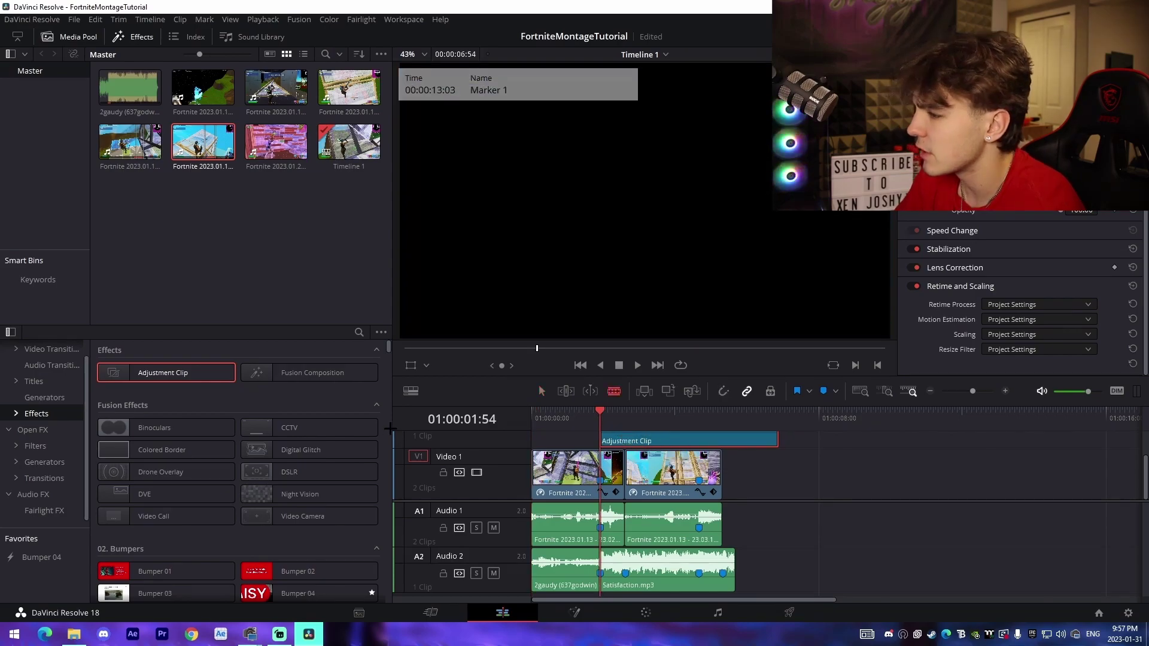
{"action": "key", "text": "a"}
{"action": "left_click", "coordinate": [836, 494]}
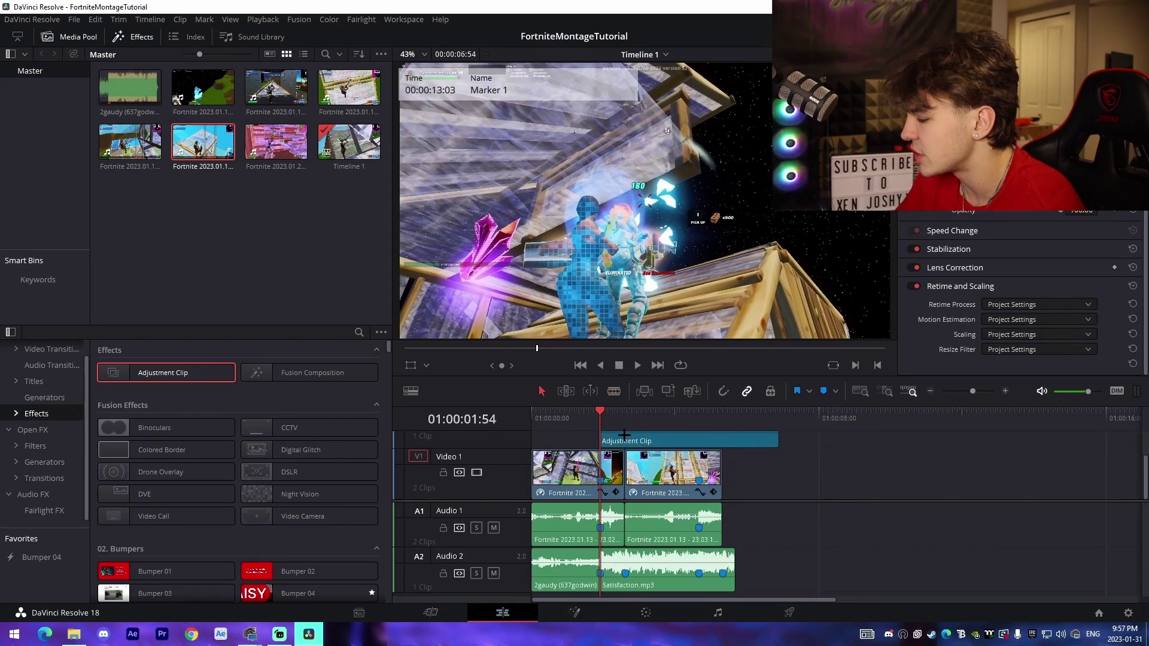
{"action": "key", "text": "b"}
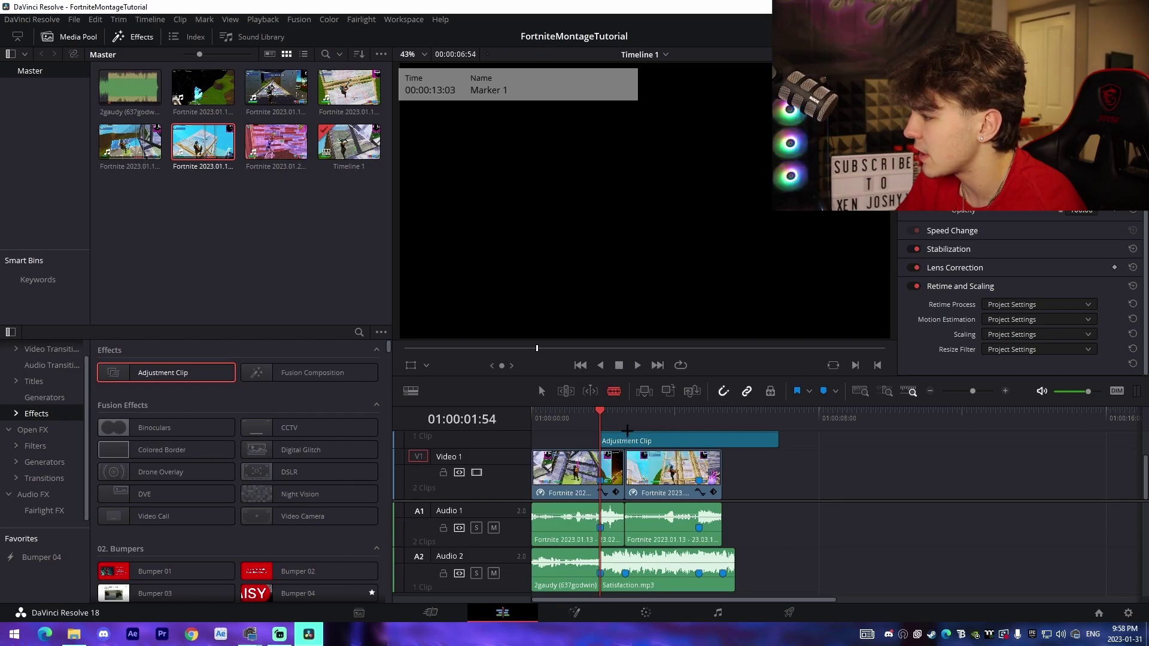
{"action": "left_click", "coordinate": [626, 438]}
{"action": "key", "text": "a"}
{"action": "left_click", "coordinate": [660, 439]}
{"action": "key", "text": "BackSpace"}
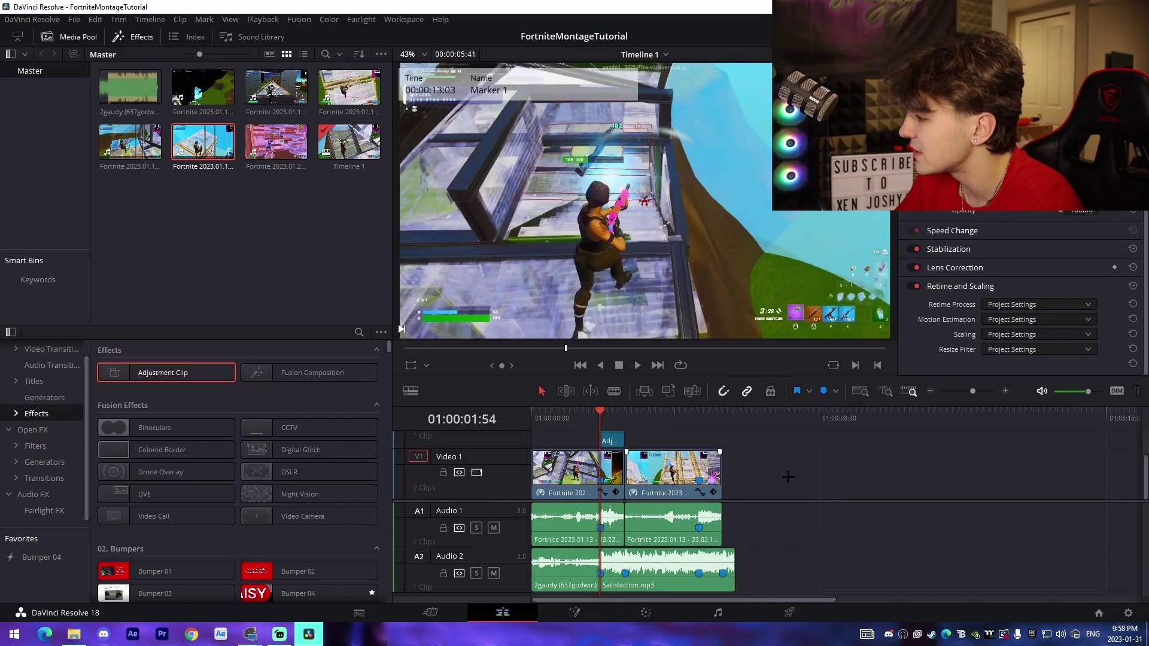
- In the adjustment clip's Fusion composition, add JoshyyChillImpact.setting and connect its node chain between MediaIn1 and MediaOut1
{"action": "scroll", "coordinate": [788, 477], "scroll_direction": "up", "scroll_amount": 2}
{"action": "left_click_drag", "start_coordinate": [972, 391], "coordinate": [975, 390]}
{"action": "left_click", "coordinate": [574, 612]}
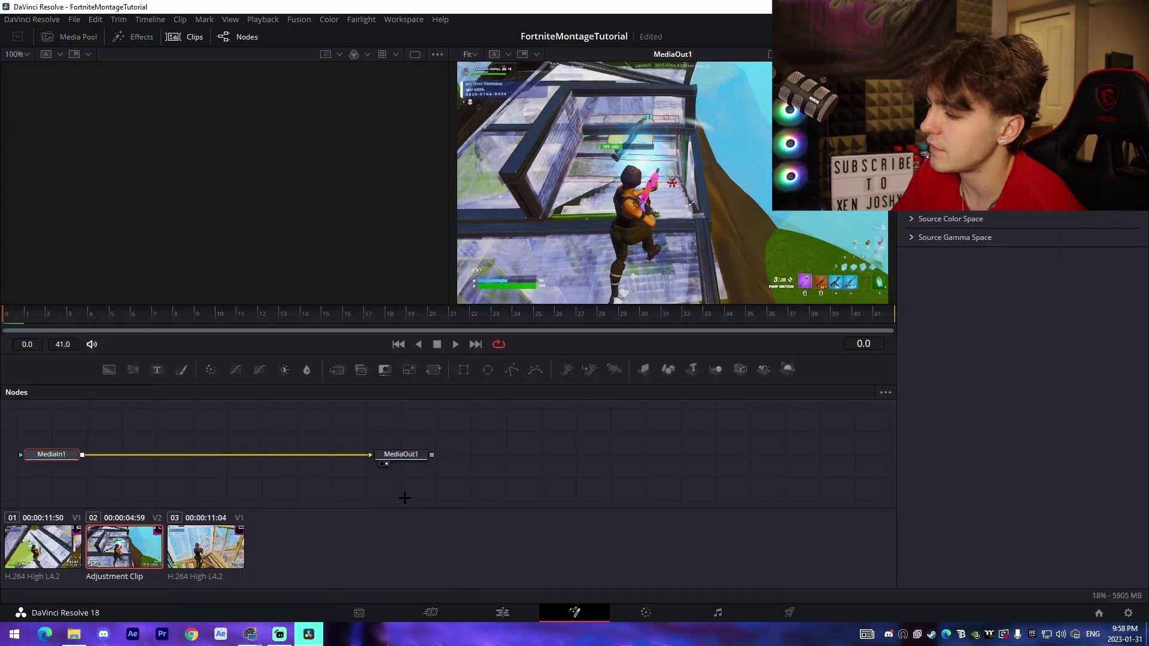
{"action": "left_click", "coordinate": [74, 634]}
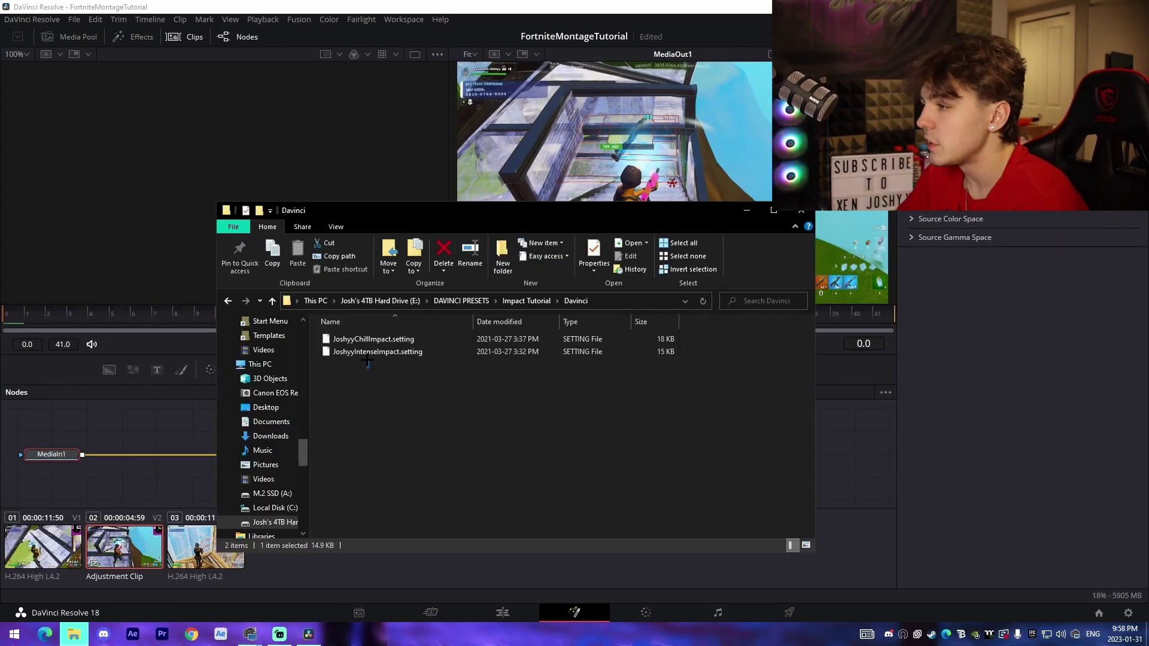
{"action": "left_click_drag", "start_coordinate": [350, 340], "coordinate": [182, 456]}
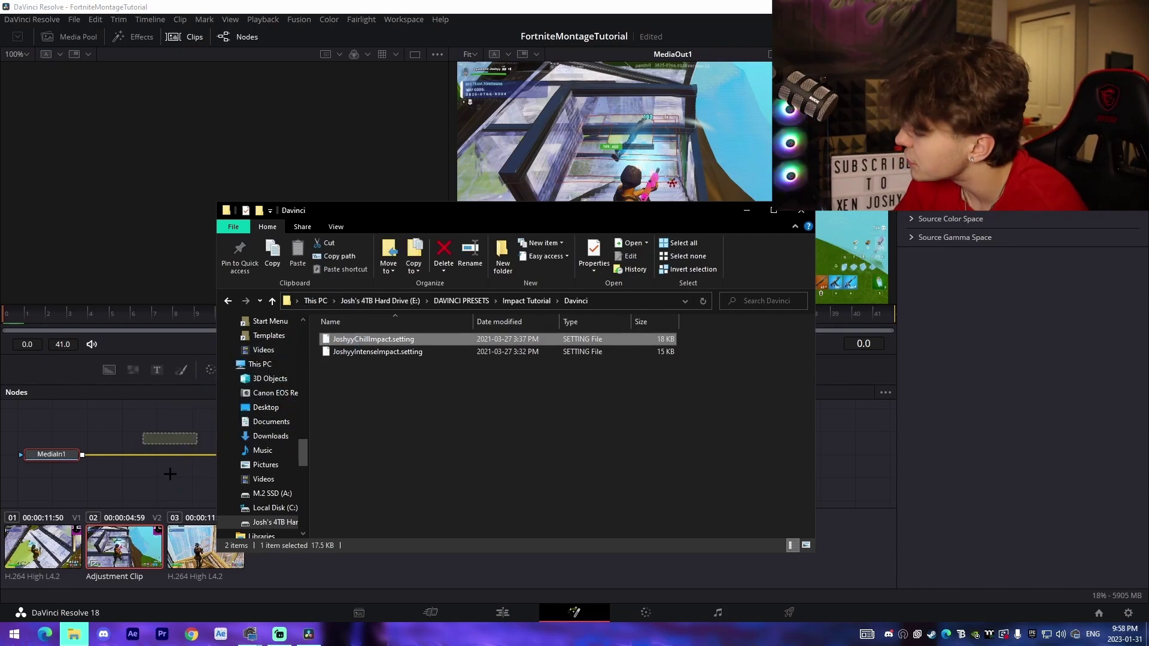
{"action": "left_click_drag", "start_coordinate": [378, 438], "coordinate": [177, 482]}
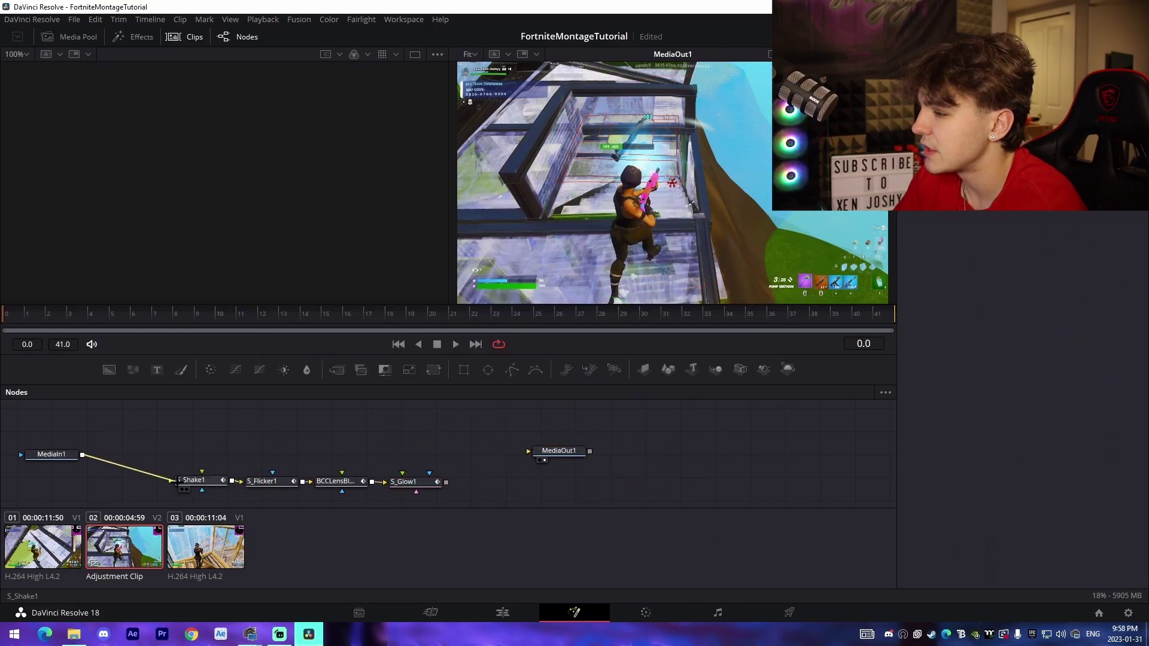
{"action": "left_click_drag", "start_coordinate": [446, 482], "coordinate": [529, 451]}
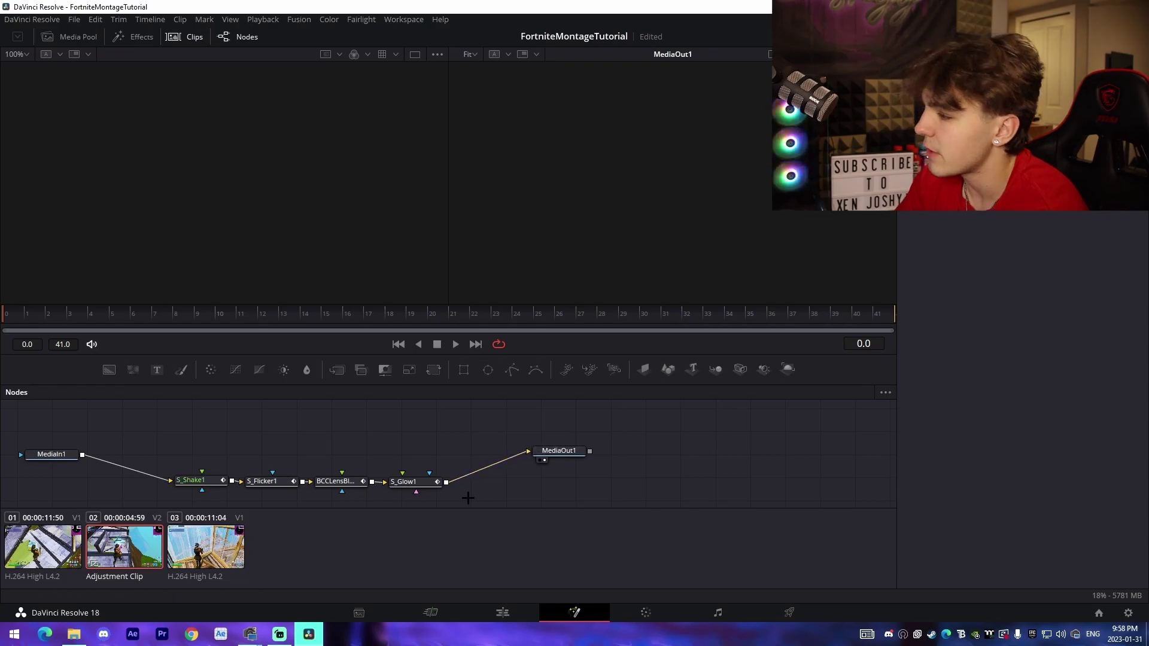
- Show the Keyframes editor, select the impact nodes' keyframes and move them to the start of the adjustment clip
{"action": "left_click", "coordinate": [195, 478]}
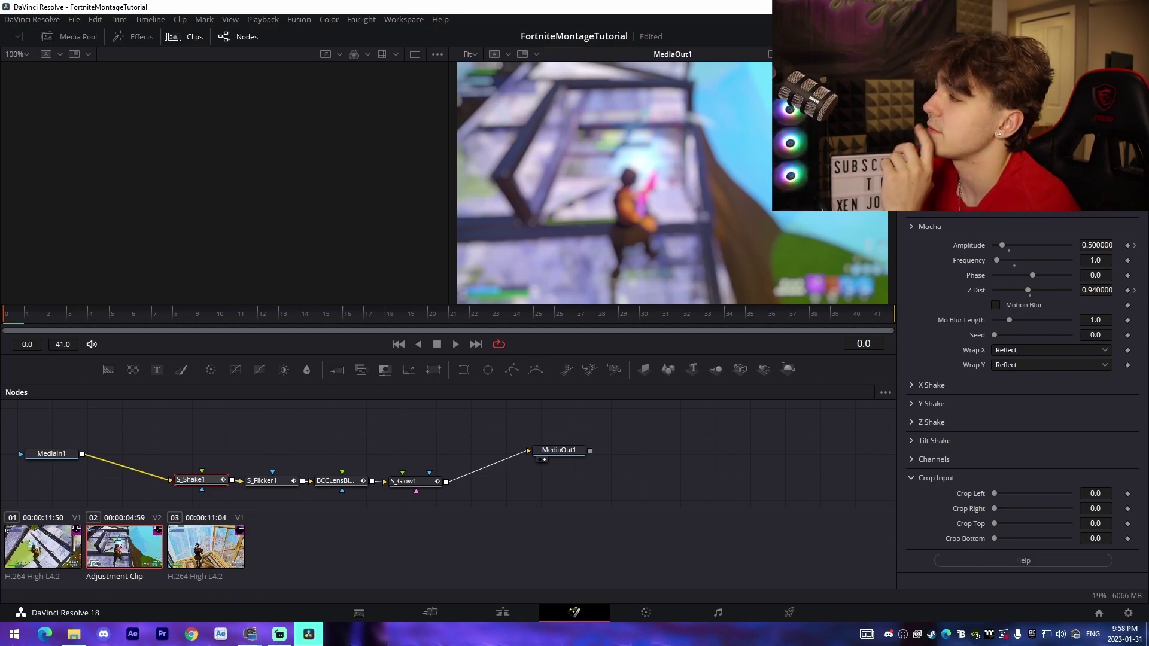
{"action": "key", "text": "F7"}
{"action": "left_click", "coordinate": [819, 393]}
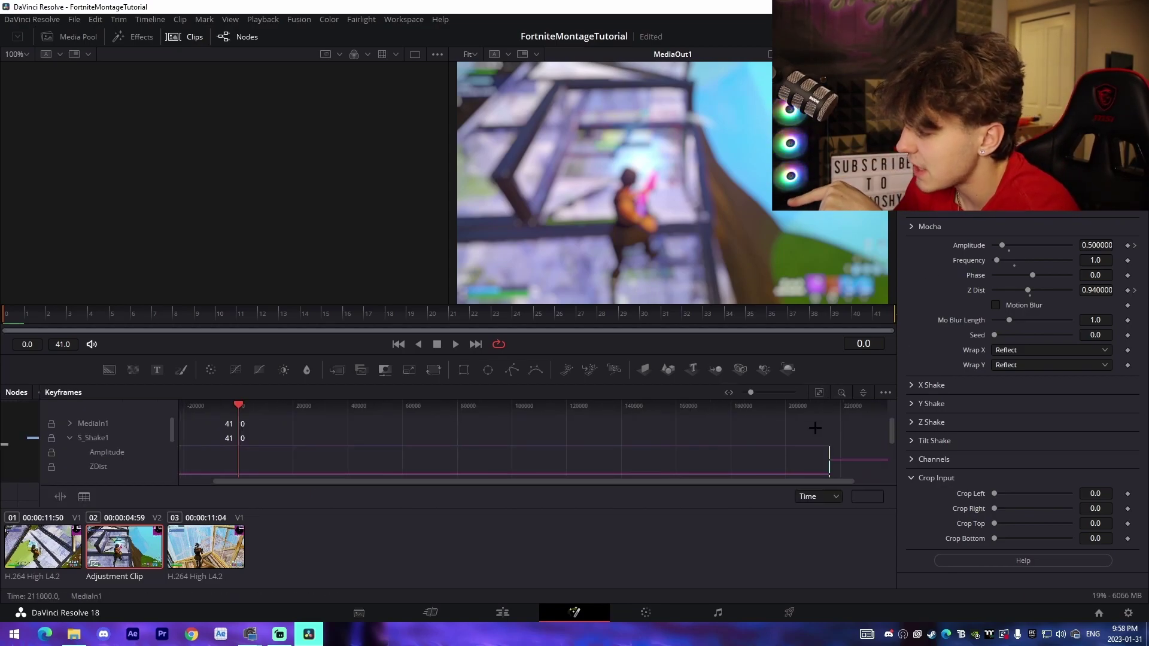
{"action": "scroll", "coordinate": [836, 471], "scroll_direction": "down", "scroll_amount": 2}
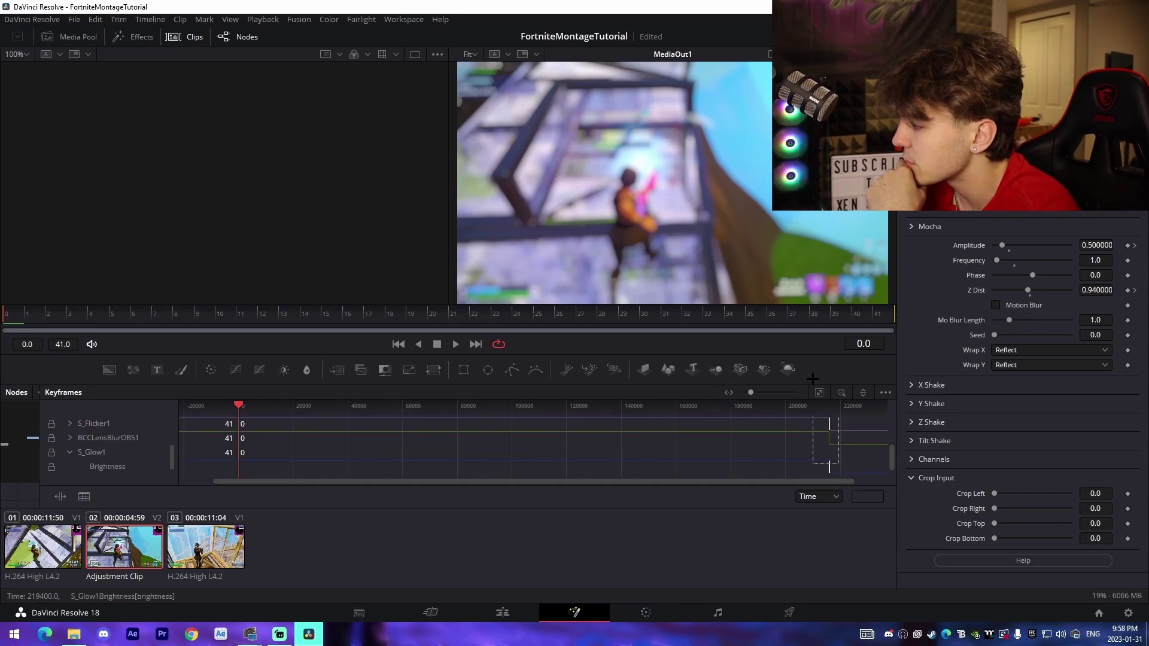
{"action": "scroll", "coordinate": [849, 455], "scroll_direction": "up", "scroll_amount": 2}
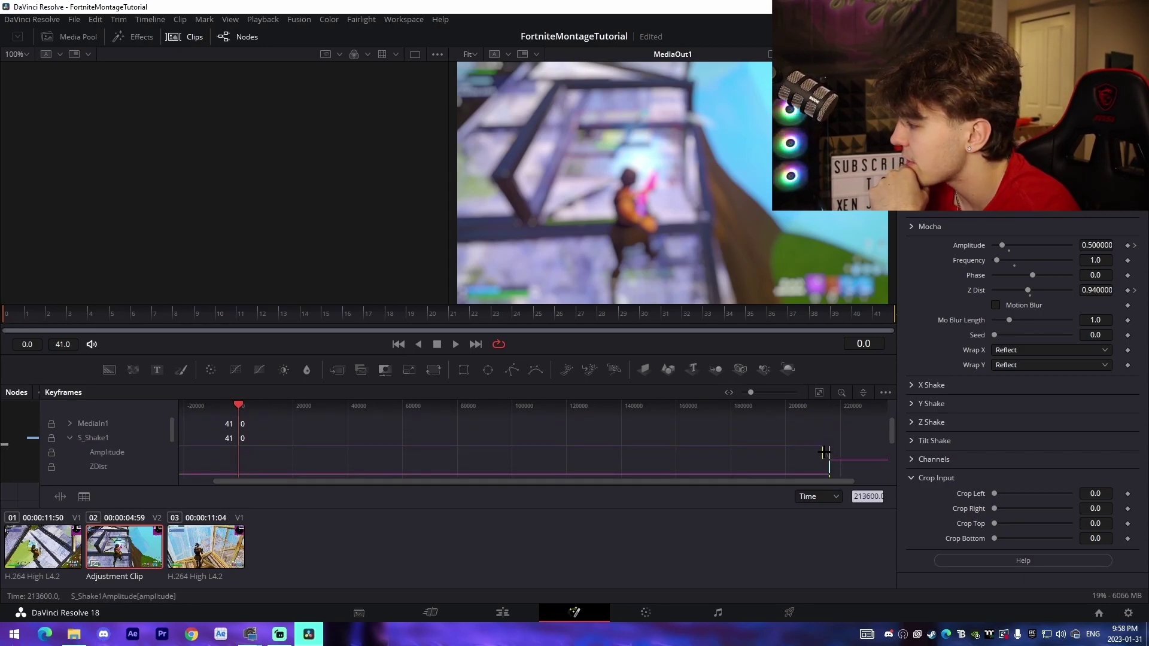
{"action": "left_click_drag", "start_coordinate": [815, 447], "coordinate": [819, 479]}
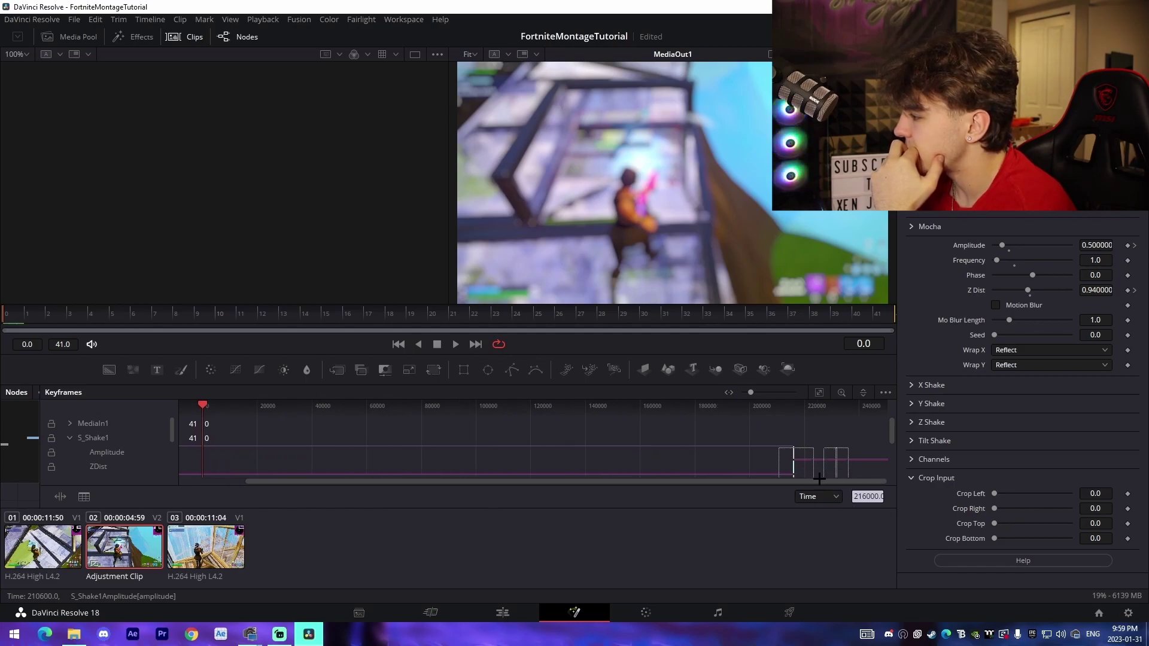
{"action": "left_click_drag", "start_coordinate": [758, 569], "coordinate": [758, 569]}
{"action": "scroll", "coordinate": [834, 452], "scroll_direction": "down", "scroll_amount": 4}
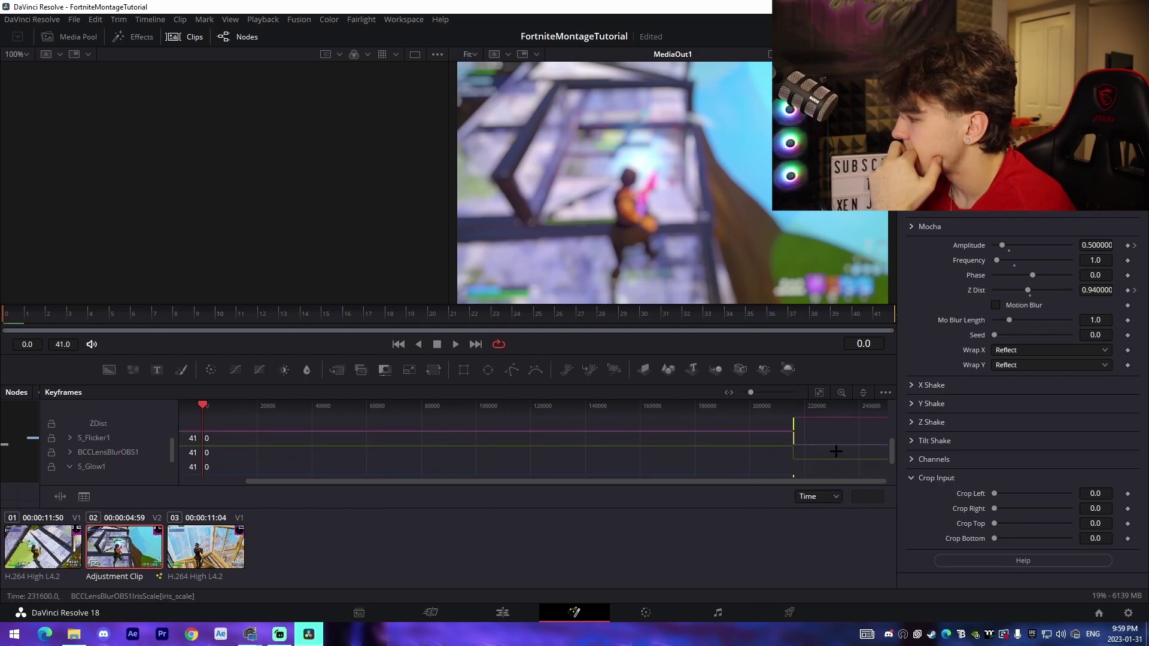
{"action": "left_click_drag", "start_coordinate": [791, 473], "coordinate": [214, 478]}
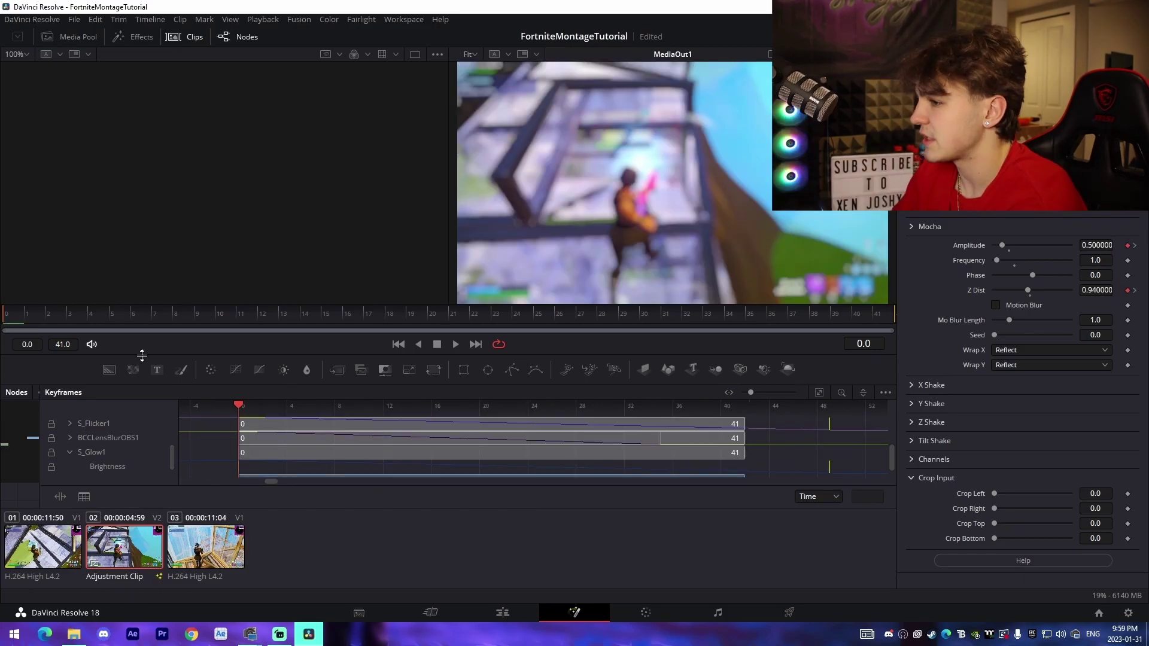
- Play the impact effect in the Fusion composition and again on the edit timeline from 01:00:01:54
{"action": "key", "text": "space"}
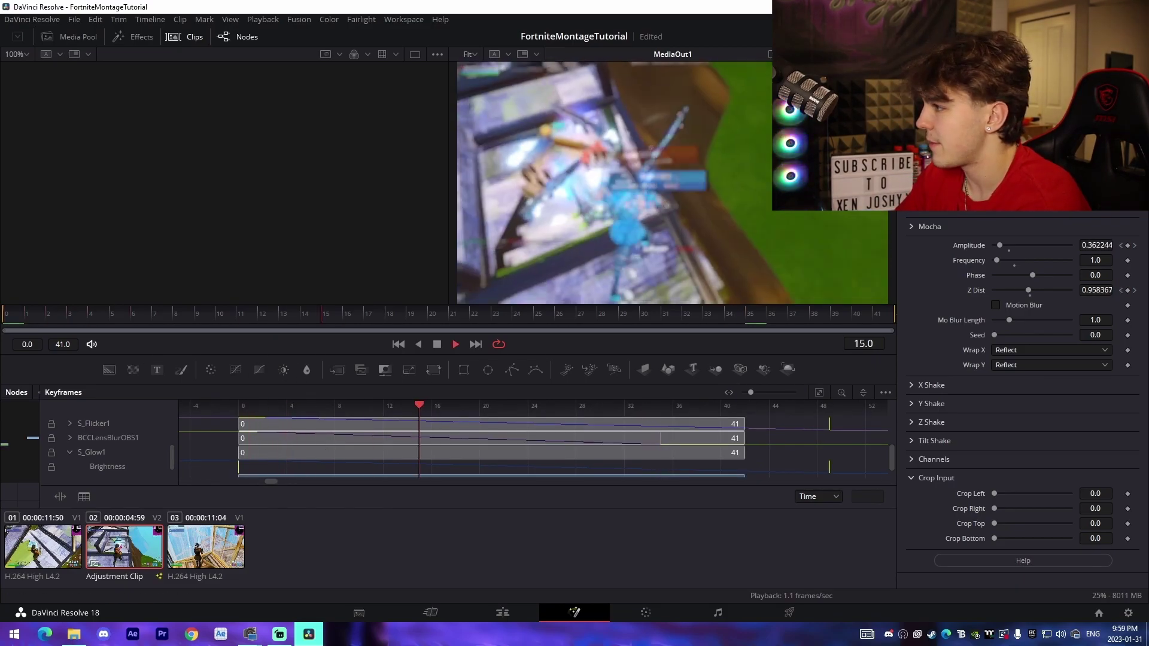
{"action": "left_click", "coordinate": [501, 611]}
{"action": "left_click", "coordinate": [627, 419]}
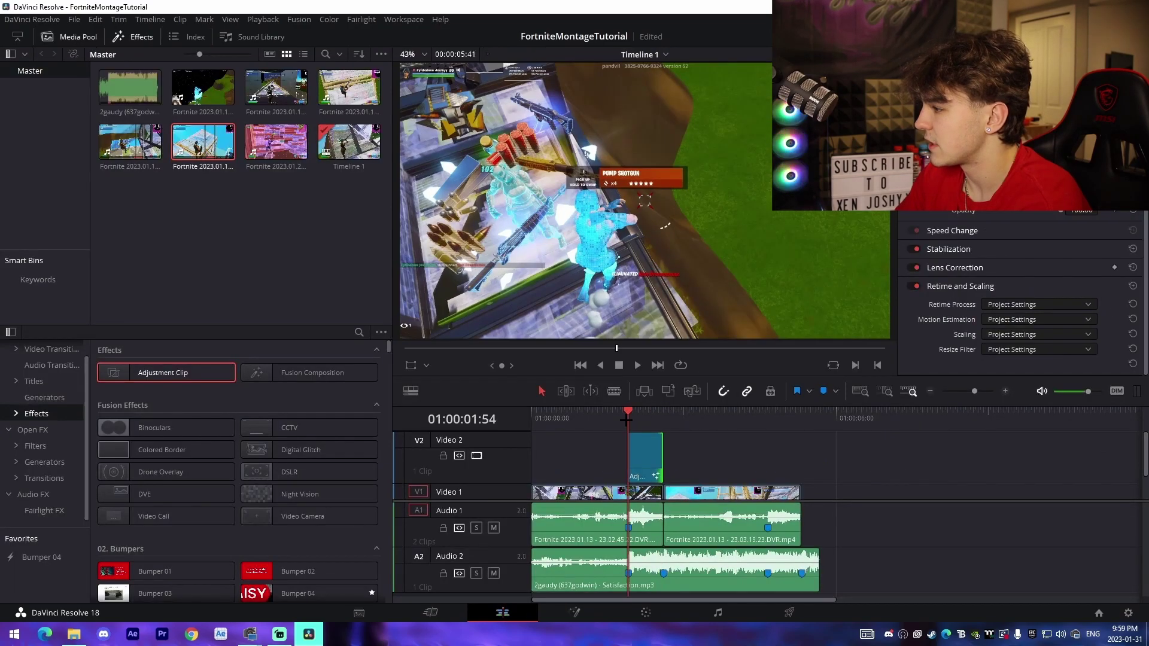
{"action": "key", "text": "space"}
- Lower the timeline proxy resolution and play the first impact again from just before the hit at 01:00:01:05
{"action": "left_click", "coordinate": [587, 419]}
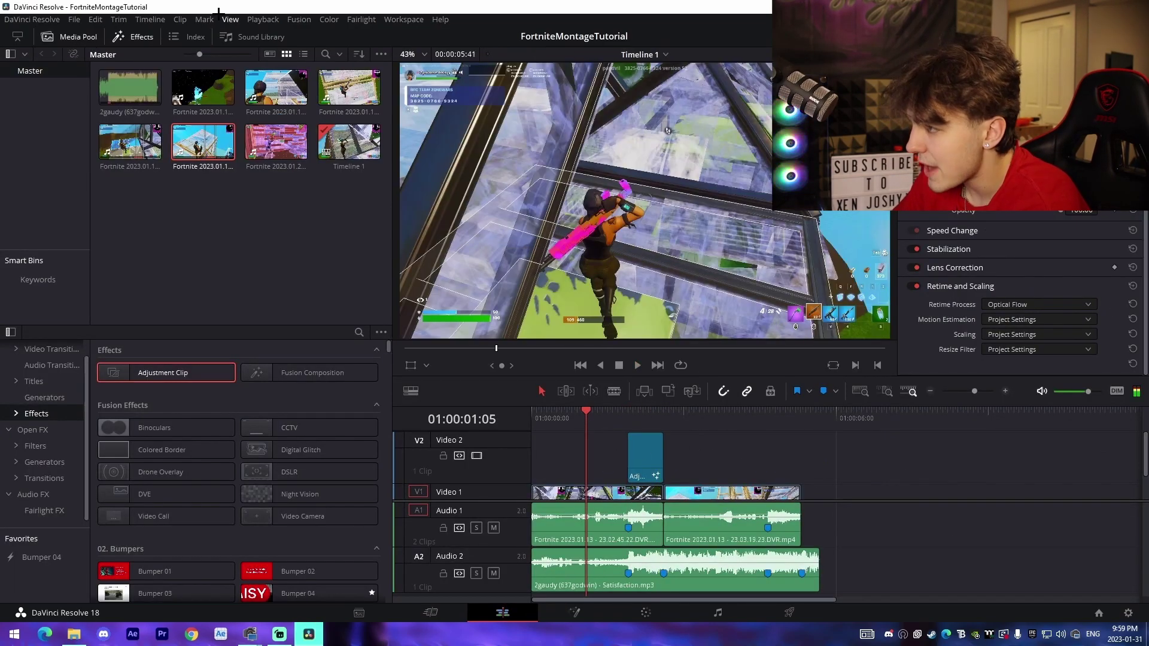
{"action": "left_click", "coordinate": [256, 20]}
{"action": "mouse_move", "coordinate": [365, 64]}
{"action": "left_click", "coordinate": [478, 74]}
{"action": "key", "text": "space"}
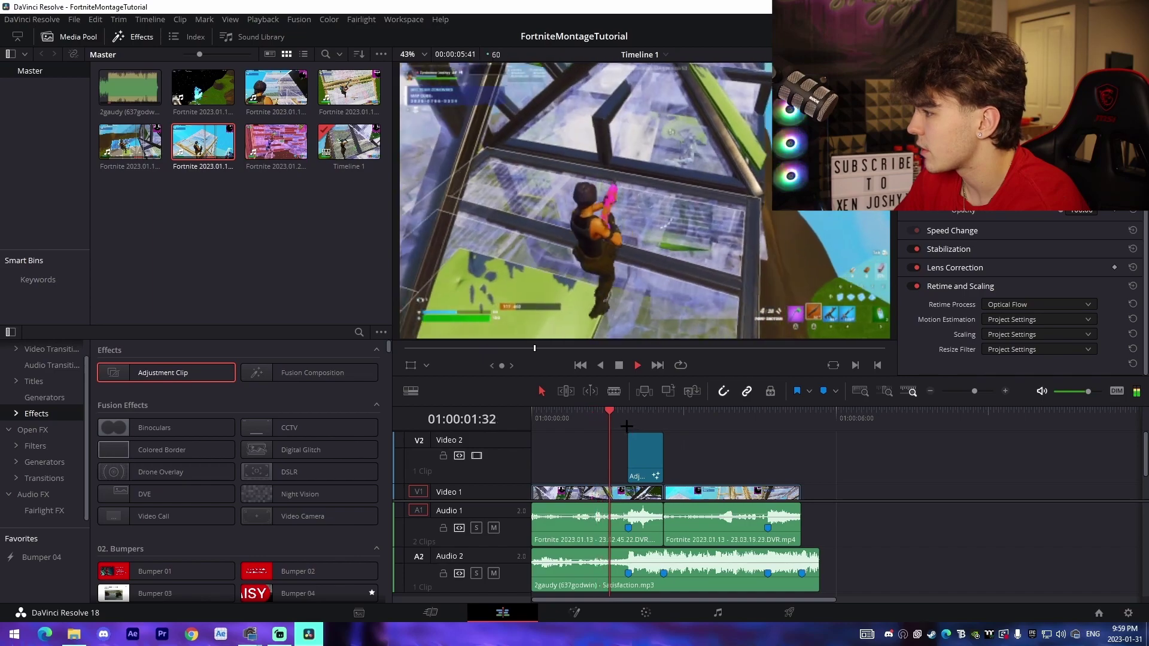
{"action": "left_click", "coordinate": [627, 422]}
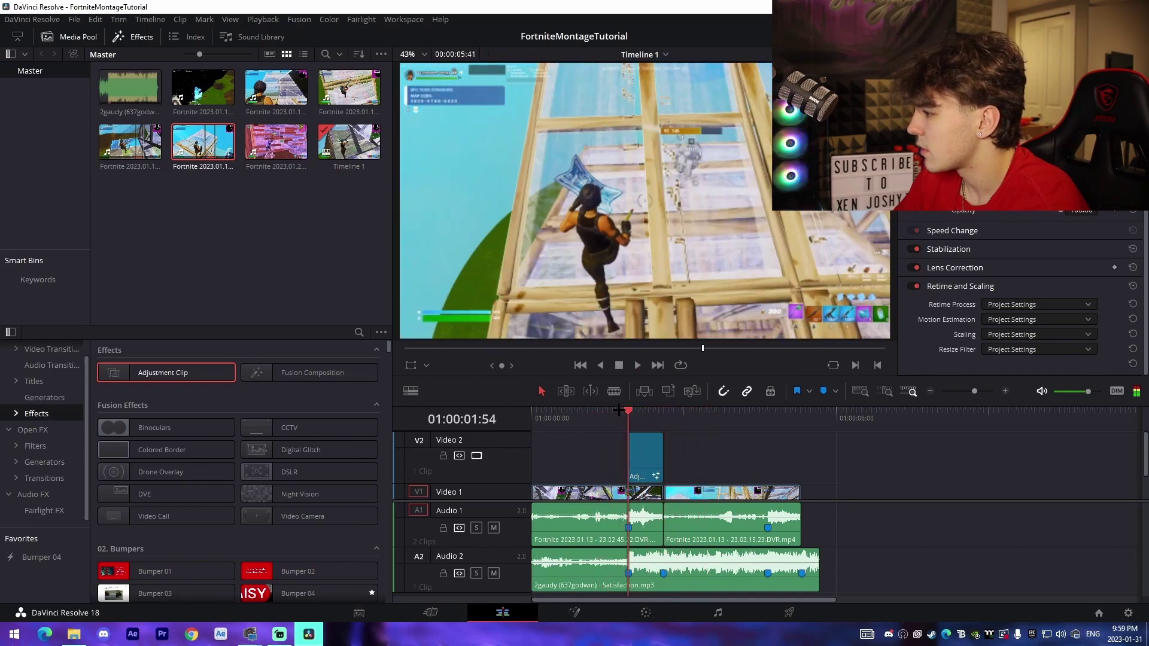
{"action": "left_click", "coordinate": [644, 461]}
{"action": "key", "text": "space"}
- Add a second adjustment clip at the hit marker 01:00:04:39 and trim it to the end of the second video clip
{"action": "left_click_drag", "start_coordinate": [166, 373], "coordinate": [849, 471]}
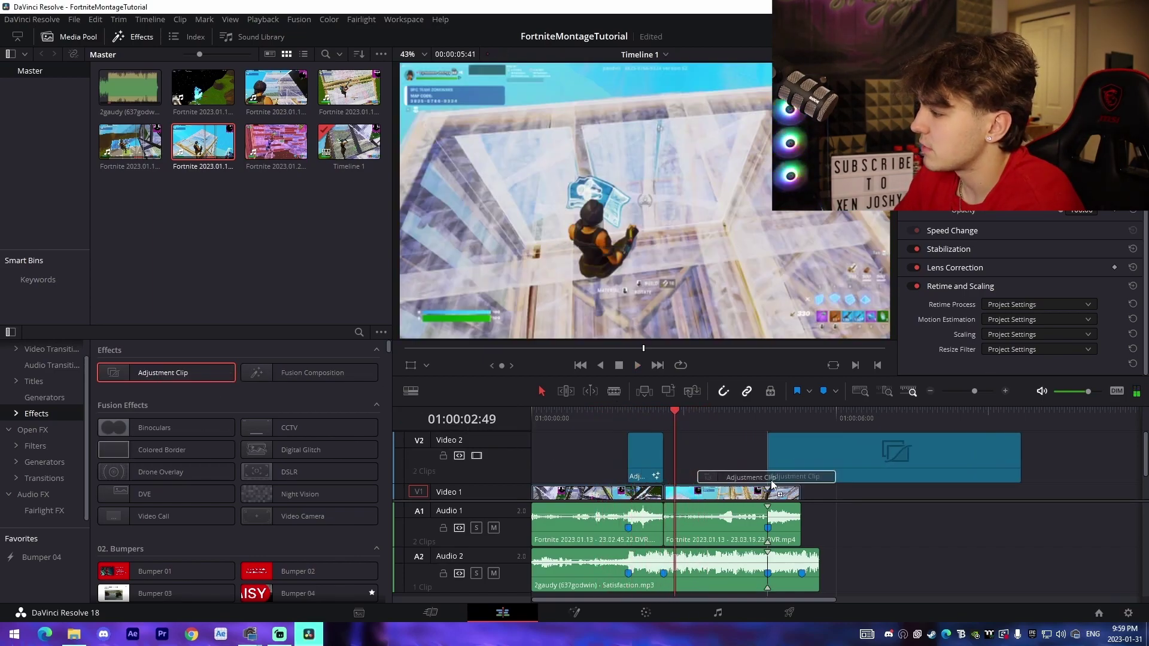
{"action": "left_click", "coordinate": [802, 461]}
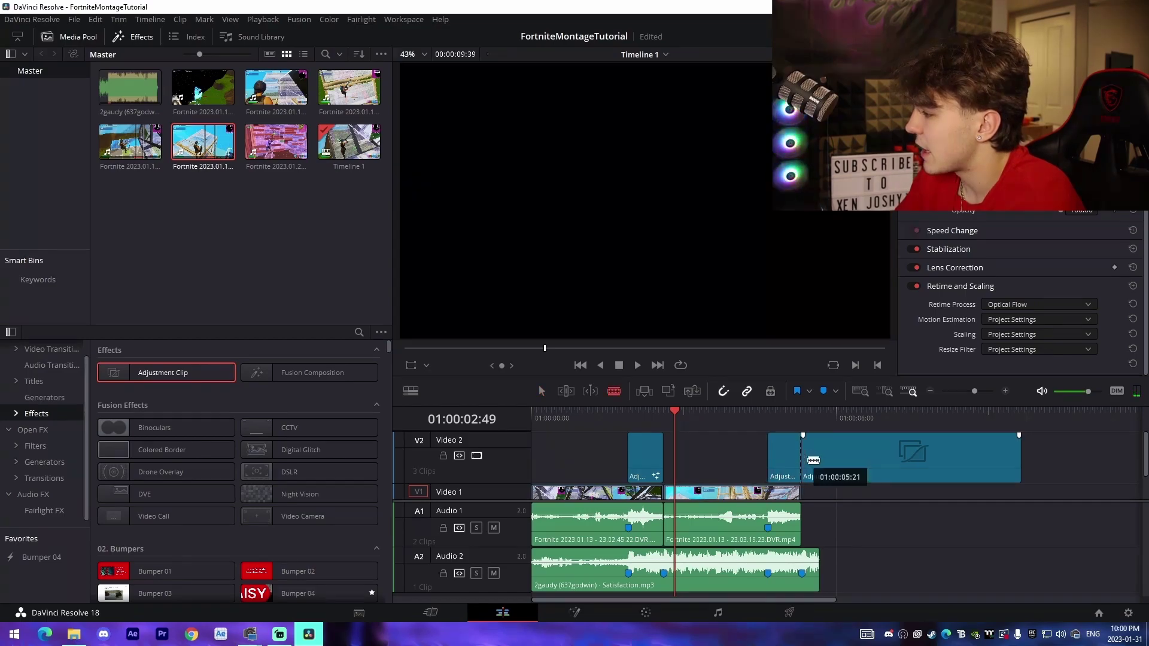
{"action": "key", "text": "a"}
{"action": "left_click", "coordinate": [821, 461]}
{"action": "key", "text": "BackSpace"}
- In the second adjustment clip's Fusion composition, add JoshyyIntenseImpact.setting and connect its node chain between MediaIn1 and MediaOut1
{"action": "left_click", "coordinate": [785, 457]}
{"action": "left_click", "coordinate": [770, 413]}
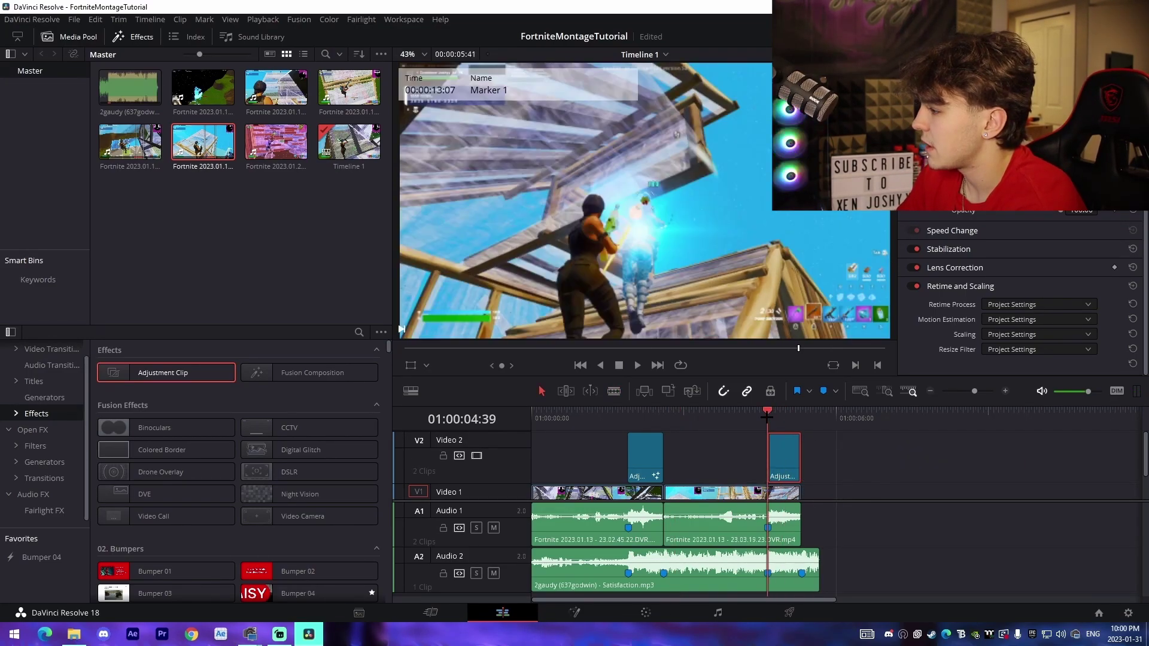
{"action": "left_click", "coordinate": [574, 612]}
{"action": "left_click", "coordinate": [73, 634]}
{"action": "left_click", "coordinate": [413, 353]}
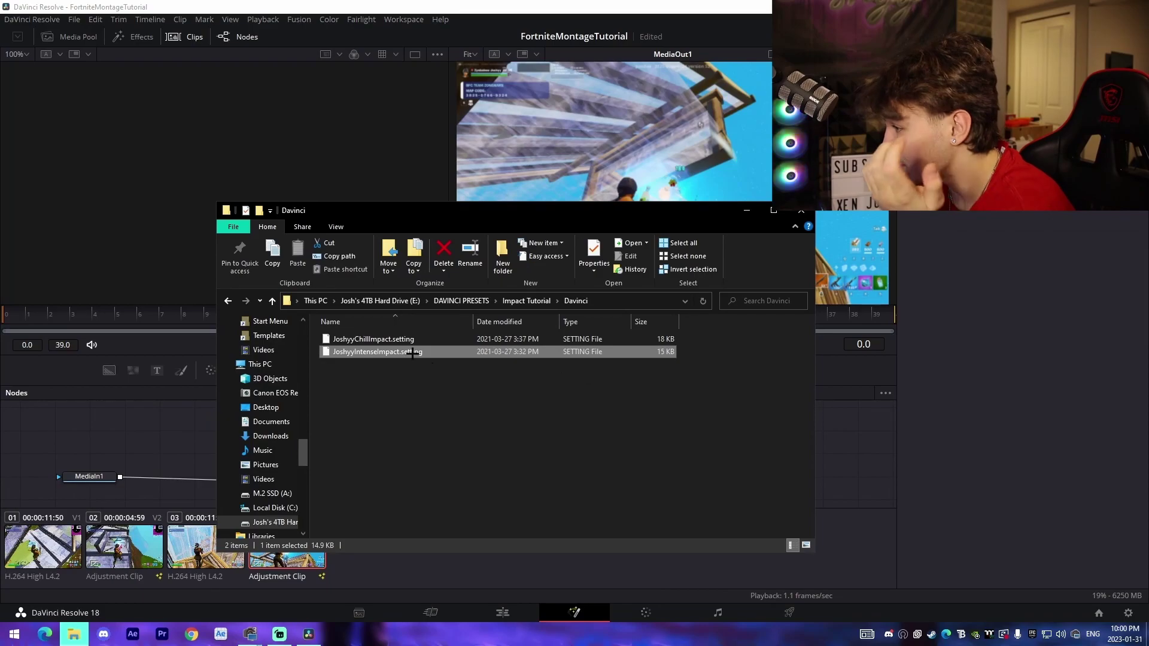
{"action": "left_click_drag", "start_coordinate": [365, 352], "coordinate": [163, 456]}
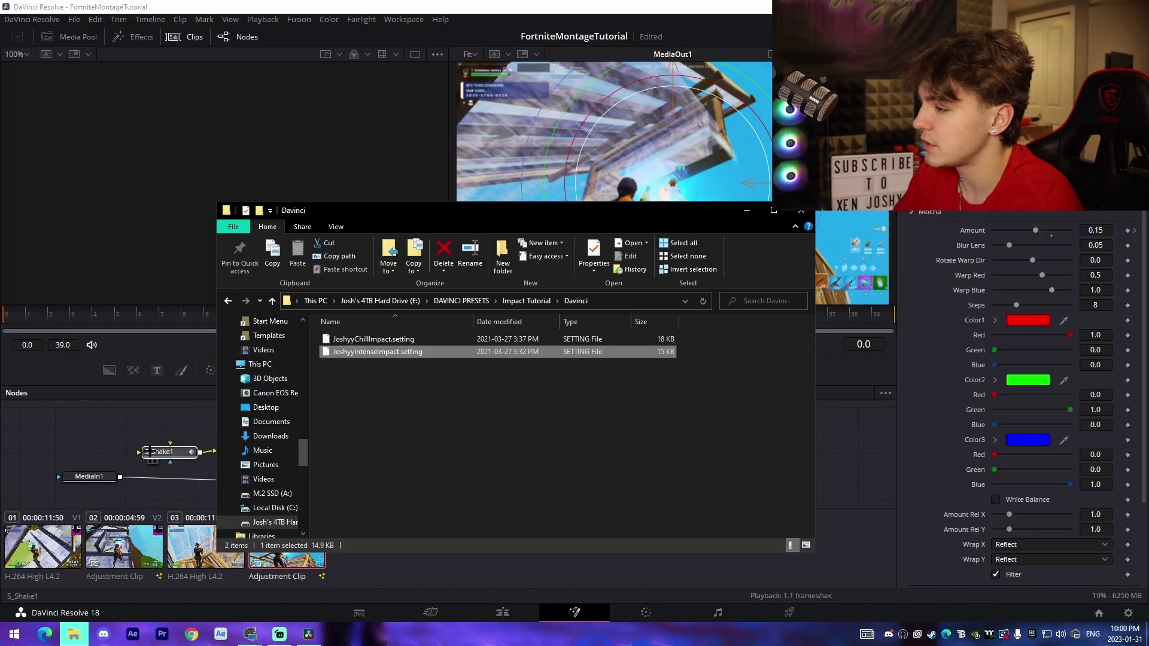
{"action": "left_click", "coordinate": [195, 468]}
{"action": "left_click_drag", "start_coordinate": [533, 486], "coordinate": [131, 451]}
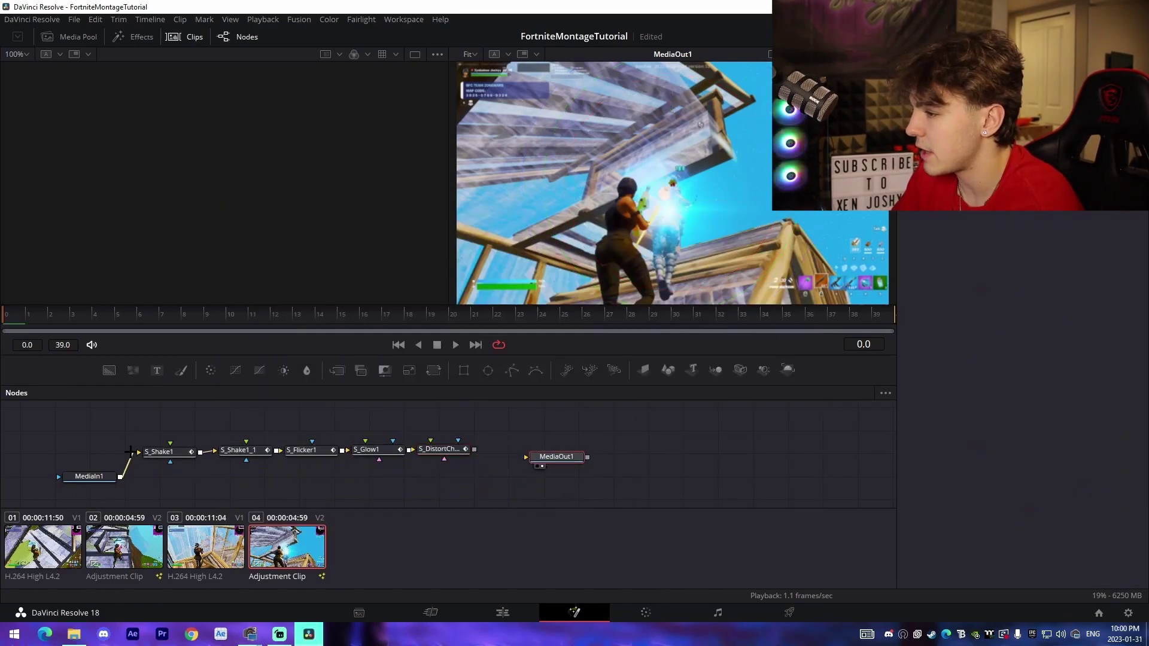
{"action": "left_click_drag", "start_coordinate": [474, 449], "coordinate": [525, 457]}
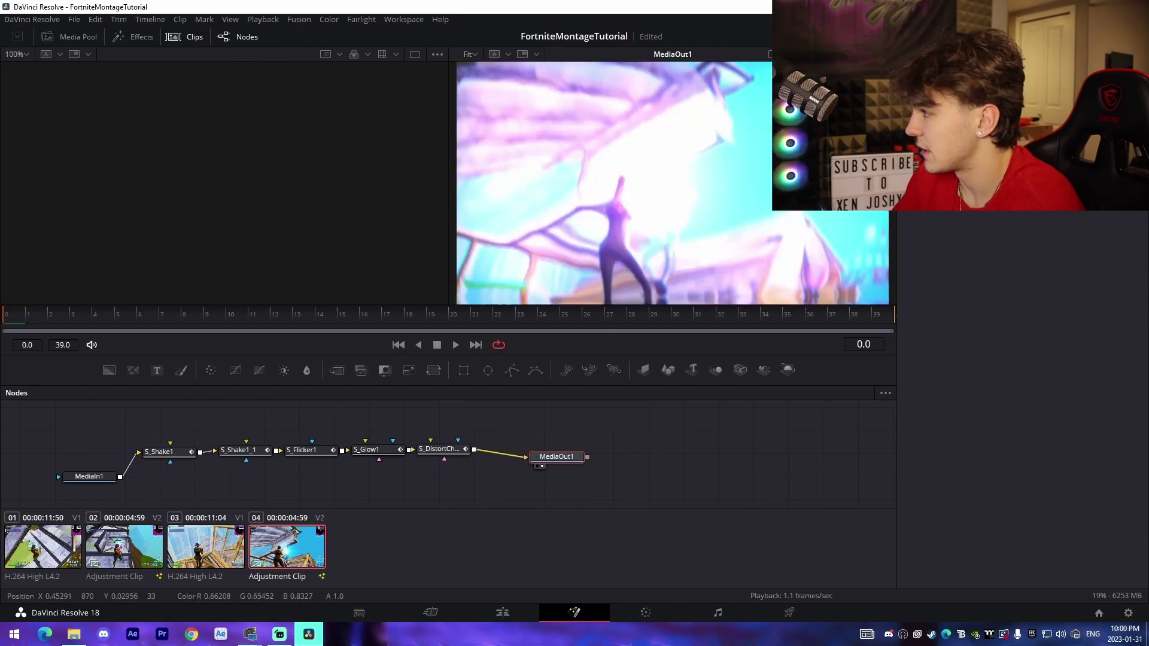
- In the second adjustment clip's keyframe editor, move the far-off S_Flicker1, S_Glow1 and S_DistortChroma1 keyframes back near frame 0
{"action": "left_click", "coordinate": [987, 36]}
{"action": "left_click_drag", "start_coordinate": [826, 411], "coordinate": [792, 426]}
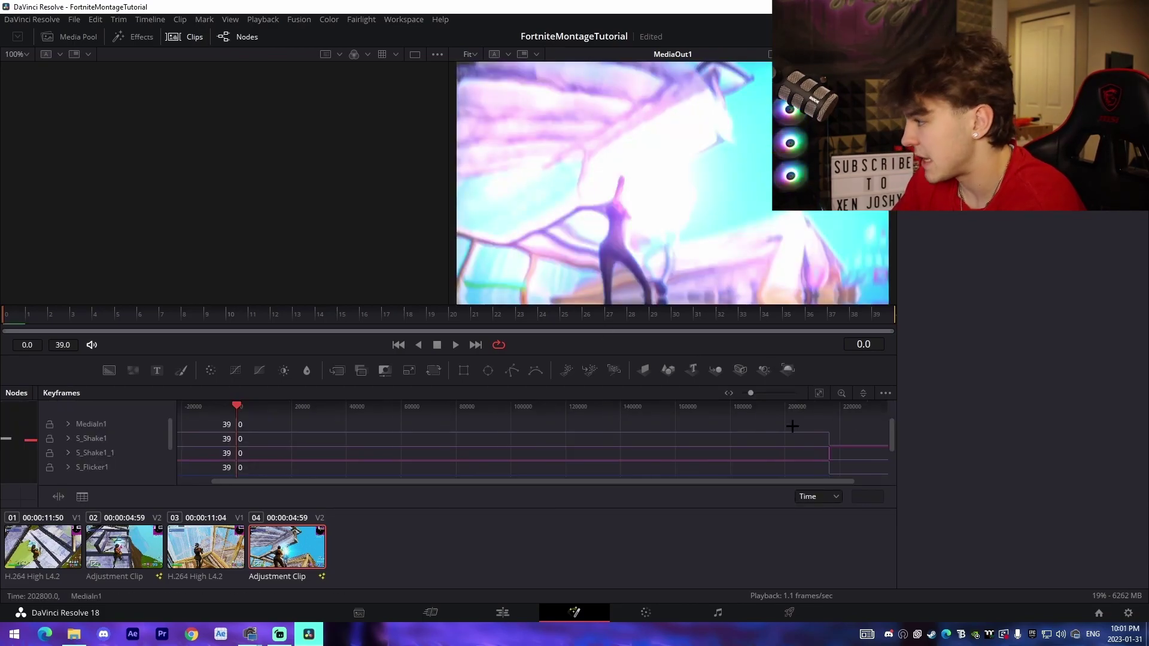
{"action": "left_click", "coordinate": [842, 423]}
{"action": "scroll", "coordinate": [842, 473], "scroll_direction": "down", "scroll_amount": 2}
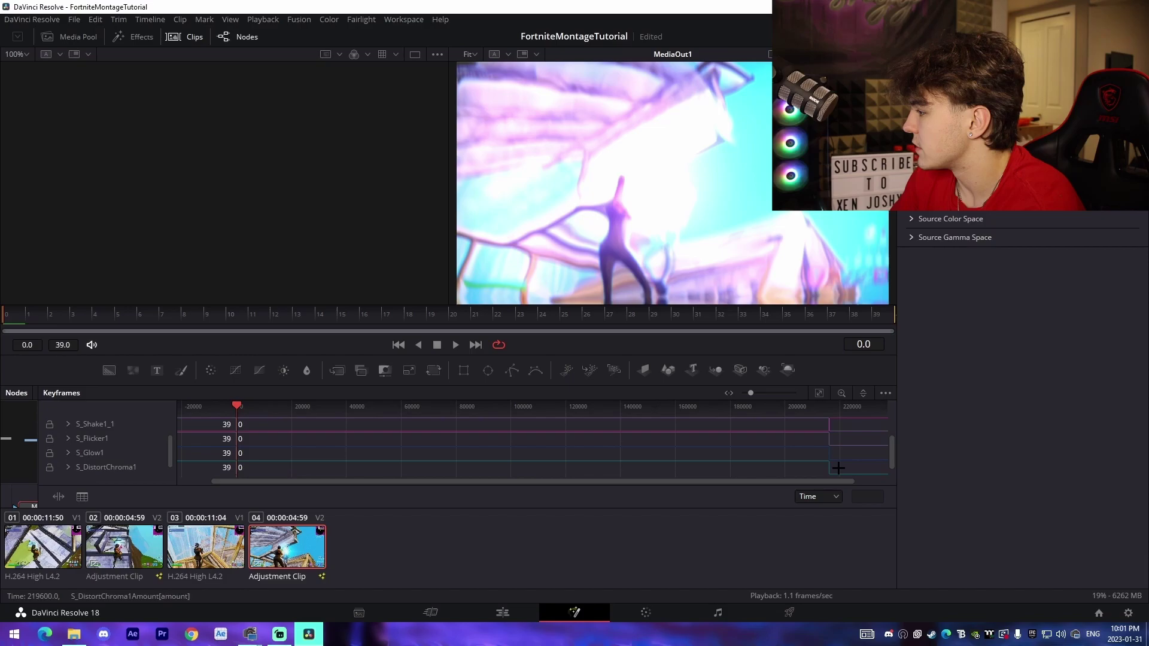
{"action": "left_click", "coordinate": [838, 468]}
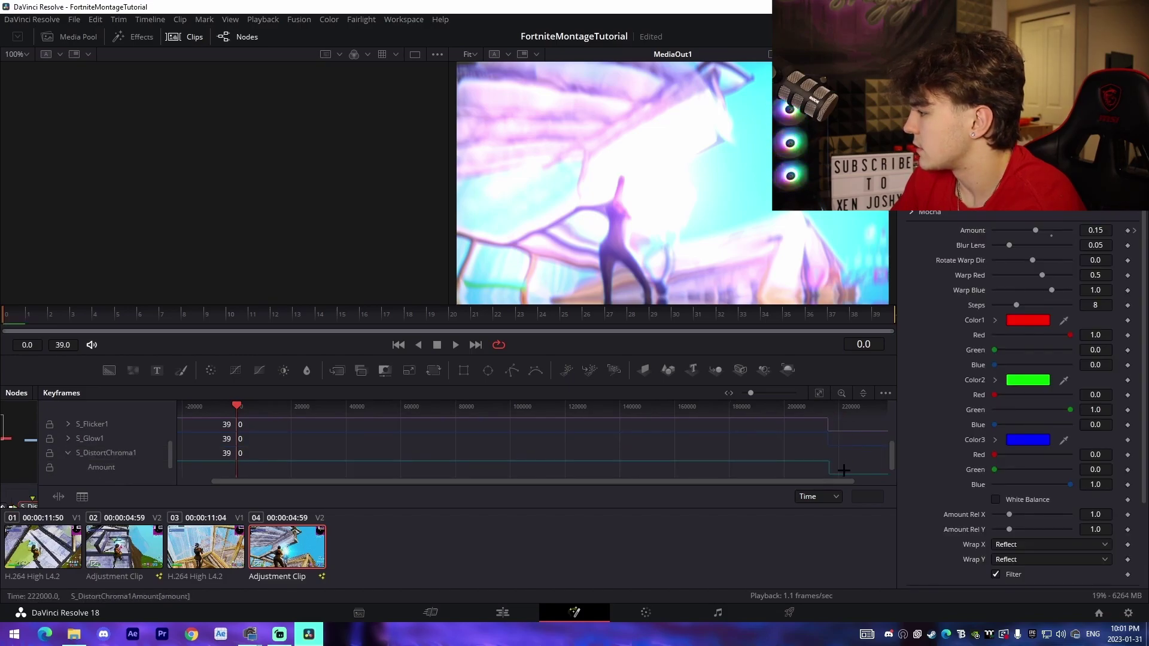
{"action": "left_click_drag", "start_coordinate": [792, 359], "coordinate": [791, 359]}
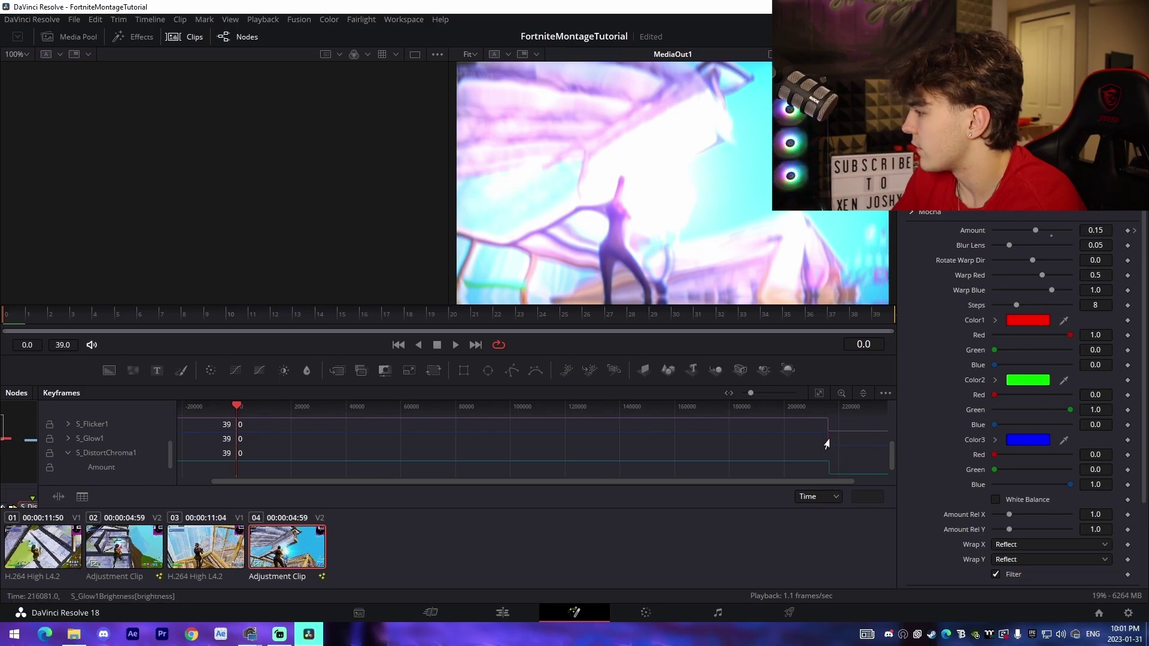
{"action": "left_click_drag", "start_coordinate": [806, 442], "coordinate": [237, 469]}
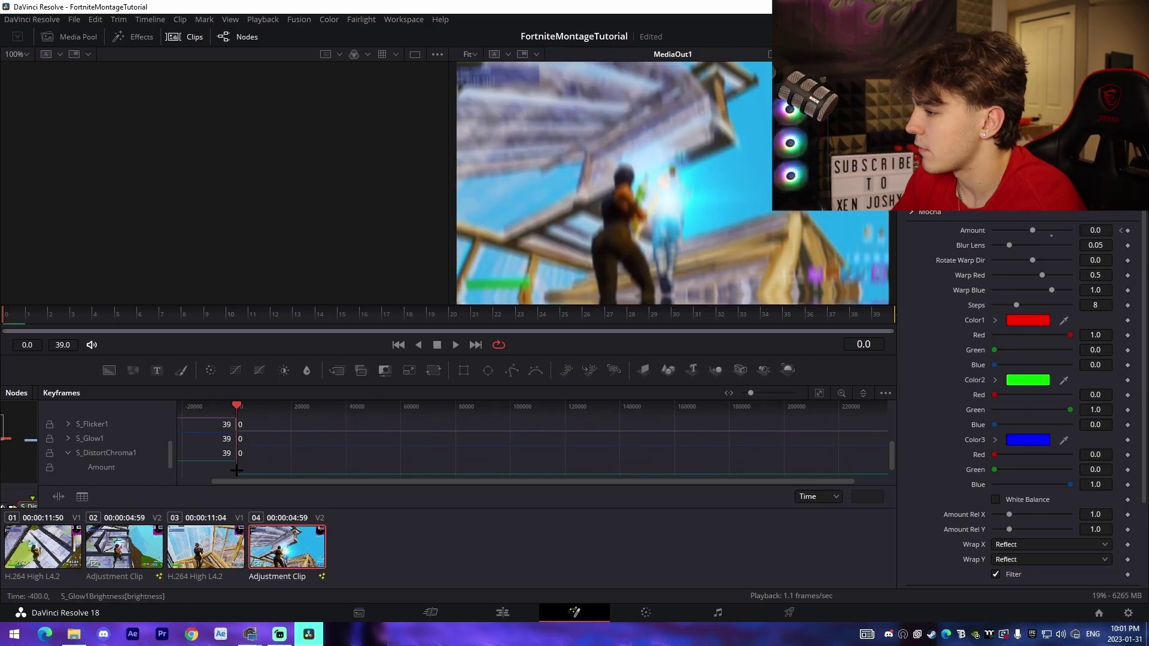
- Move the distant S_Shake1 and S_Shake1_1 keyframes back near the start of the composition as well
{"action": "scroll", "coordinate": [743, 452], "scroll_direction": "up", "scroll_amount": 3}
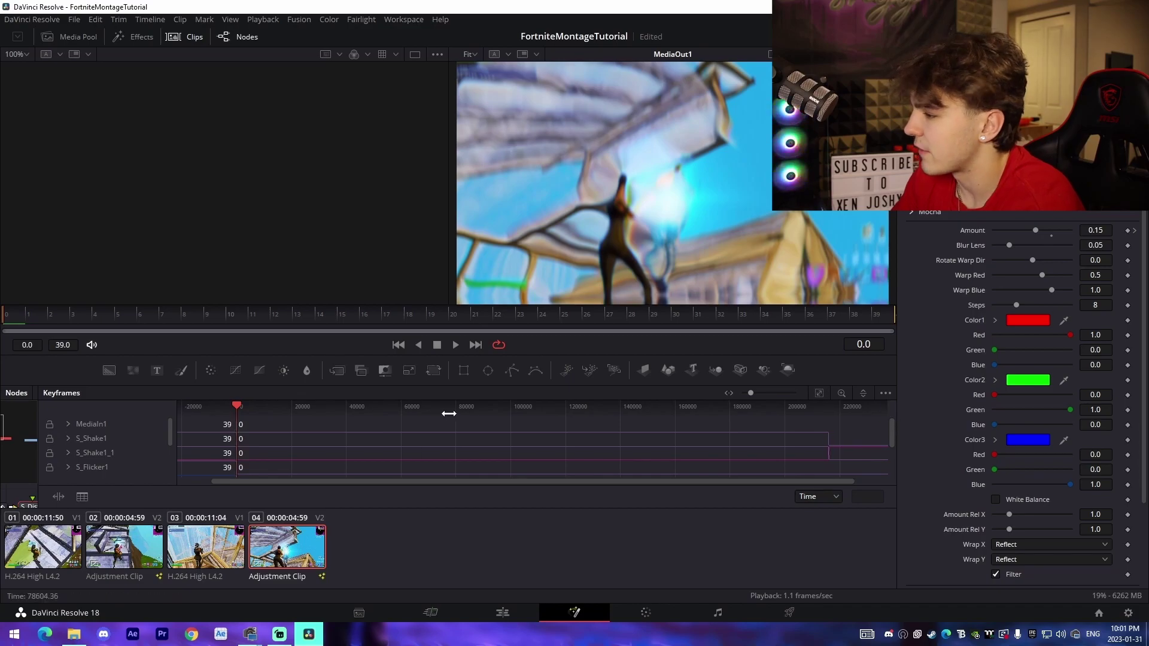
{"action": "left_click", "coordinate": [833, 438]}
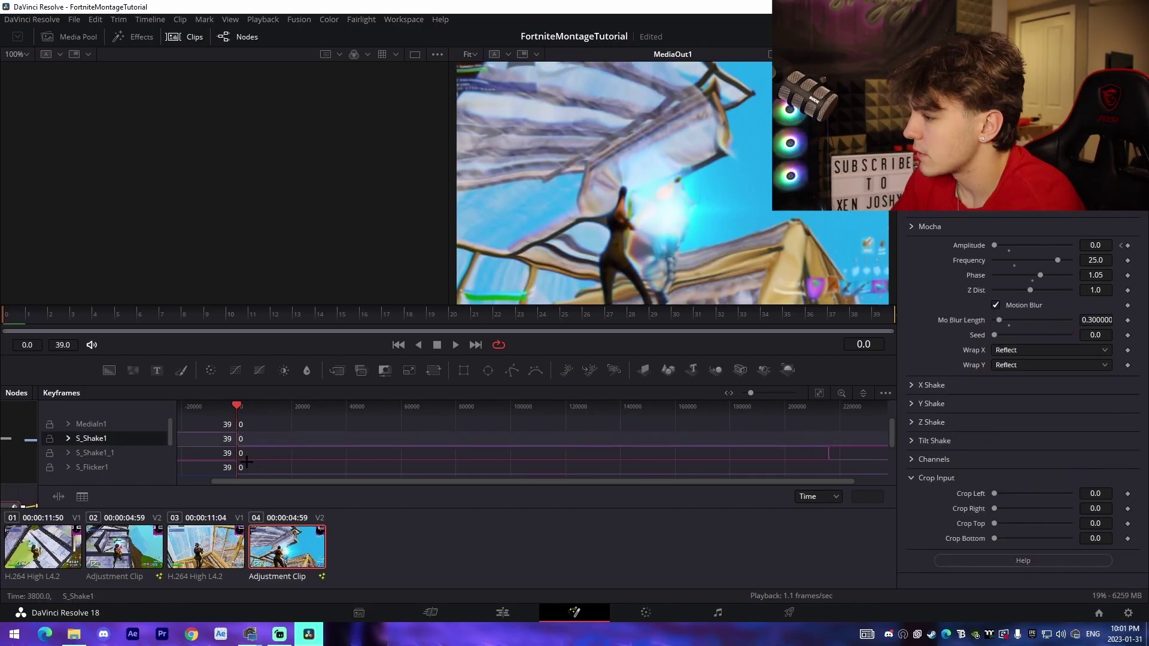
{"action": "left_click", "coordinate": [245, 460]}
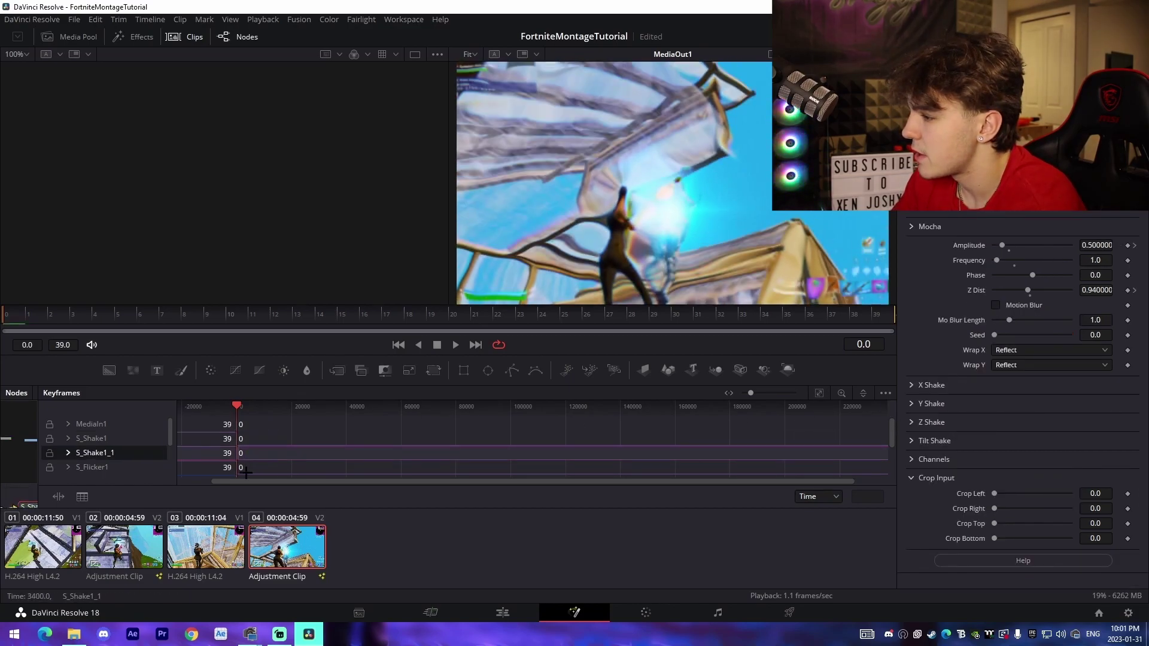
{"action": "scroll", "coordinate": [613, 437], "scroll_direction": "down", "scroll_amount": 3}
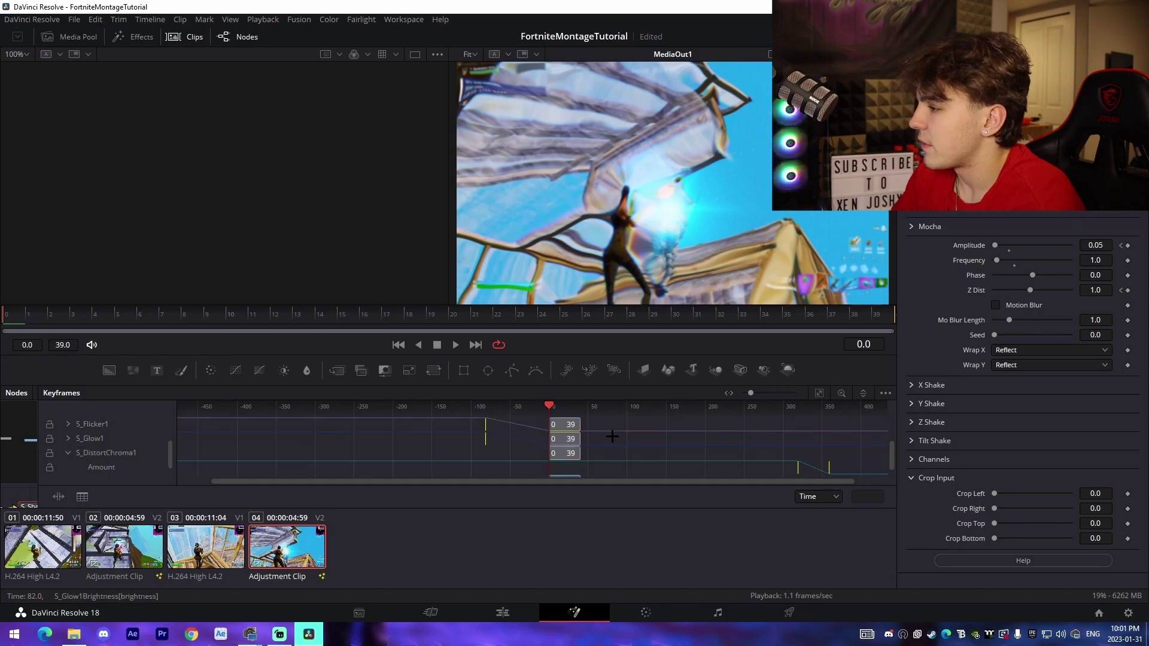
{"action": "scroll", "coordinate": [613, 436], "scroll_direction": "up", "scroll_amount": 3}
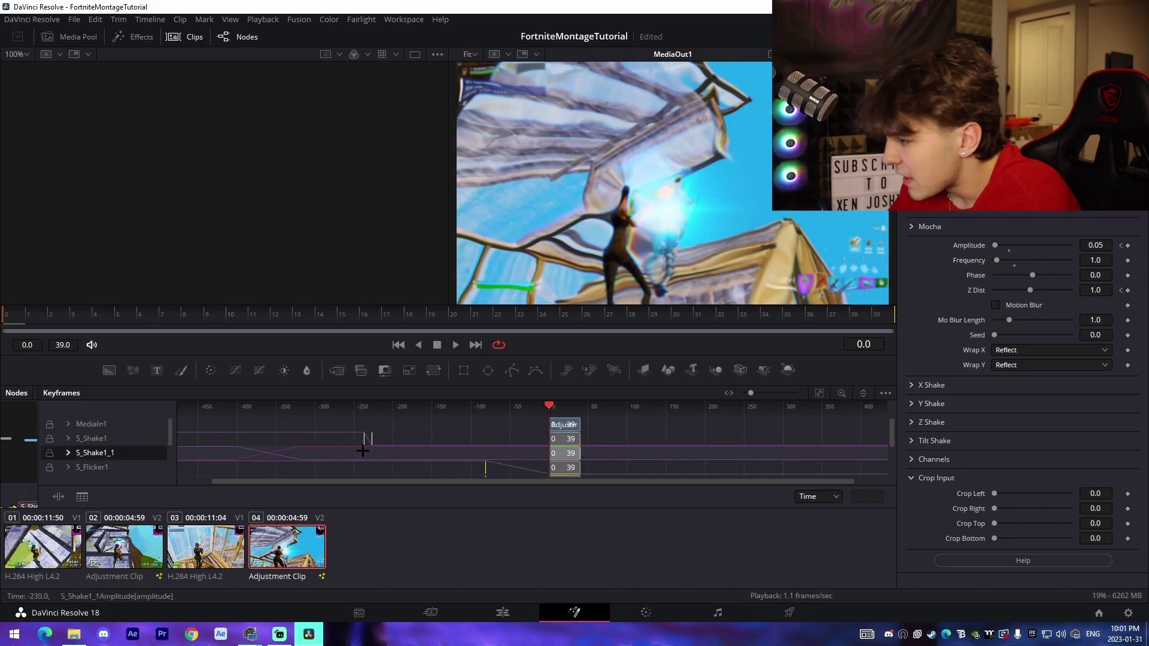
- Align the S_Shake1, S_Shake1_1 Amplitude and ZDist, S_Flicker1 and S_Glow1 keyframes so that their animations begin at frame 0
{"action": "left_click_drag", "start_coordinate": [364, 440], "coordinate": [531, 474]}
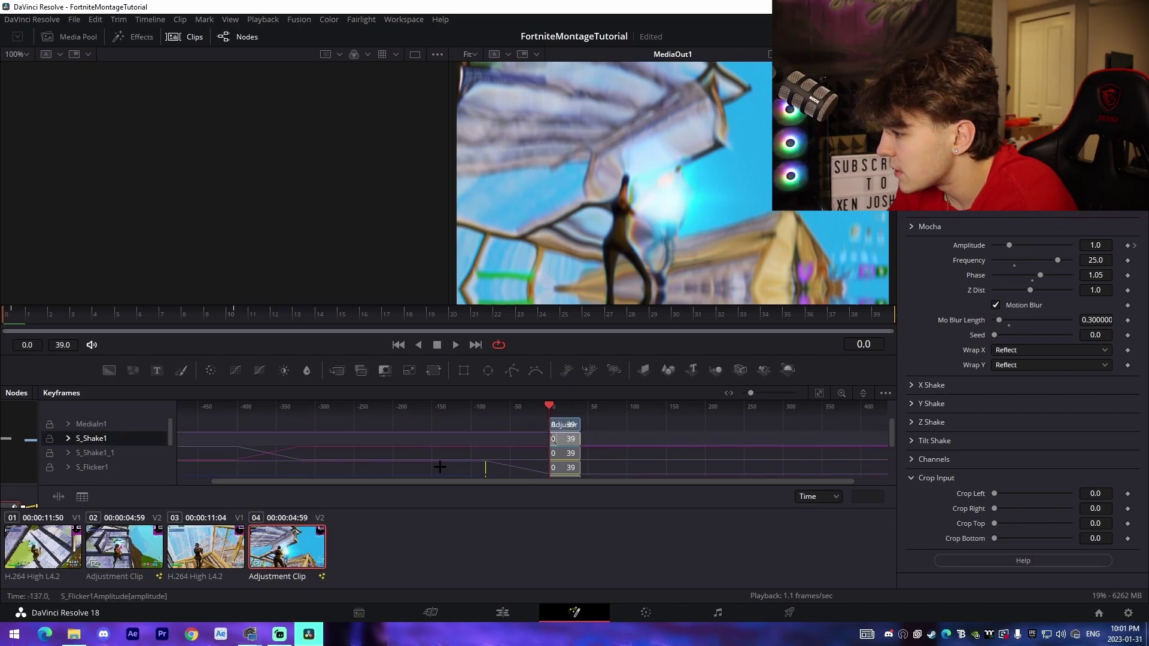
{"action": "left_click", "coordinate": [68, 453]}
{"action": "scroll", "coordinate": [469, 436], "scroll_direction": "down", "scroll_amount": 1}
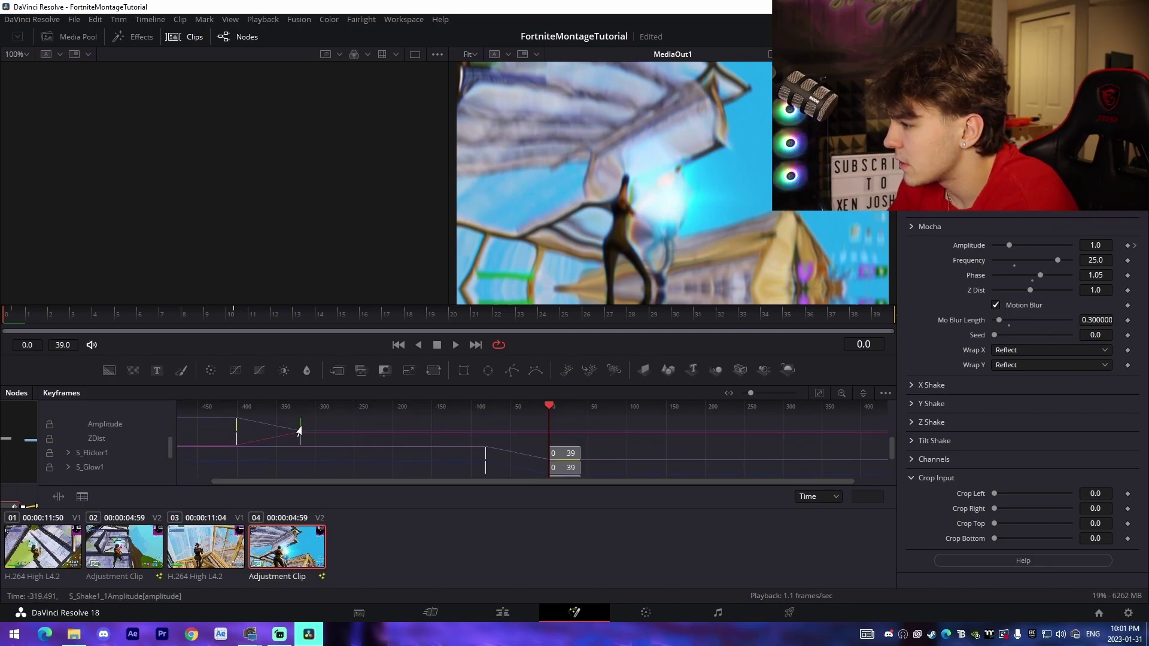
{"action": "left_click_drag", "start_coordinate": [299, 431], "coordinate": [603, 456]}
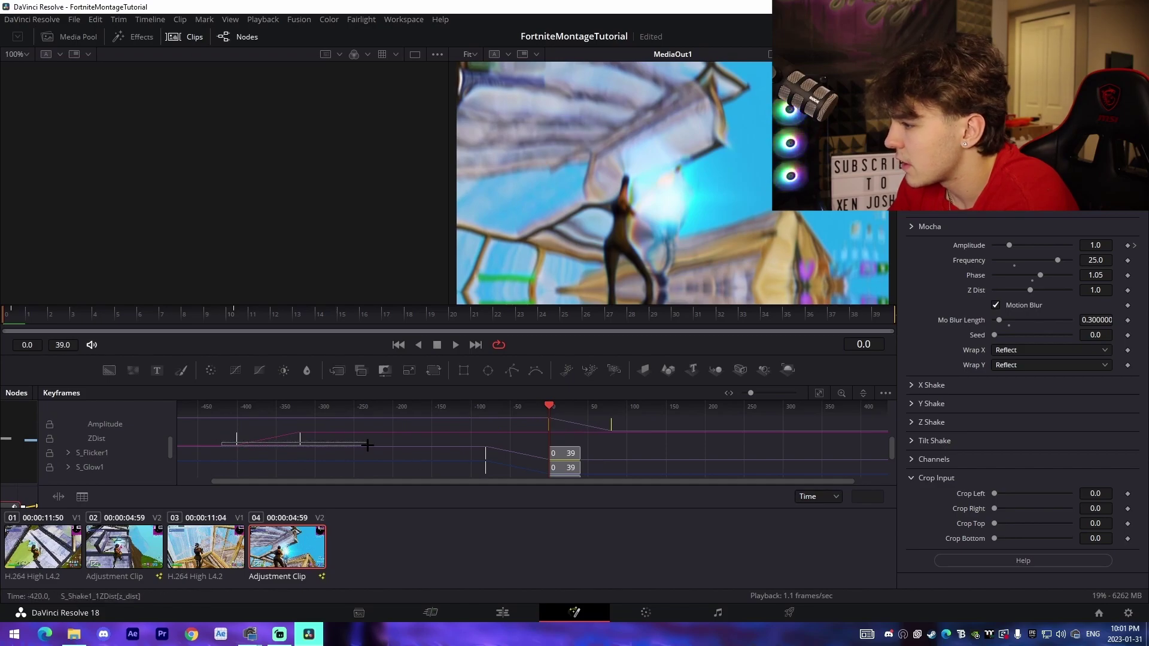
{"action": "left_click_drag", "start_coordinate": [303, 441], "coordinate": [611, 467]}
{"action": "left_click_drag", "start_coordinate": [450, 454], "coordinate": [549, 472]}
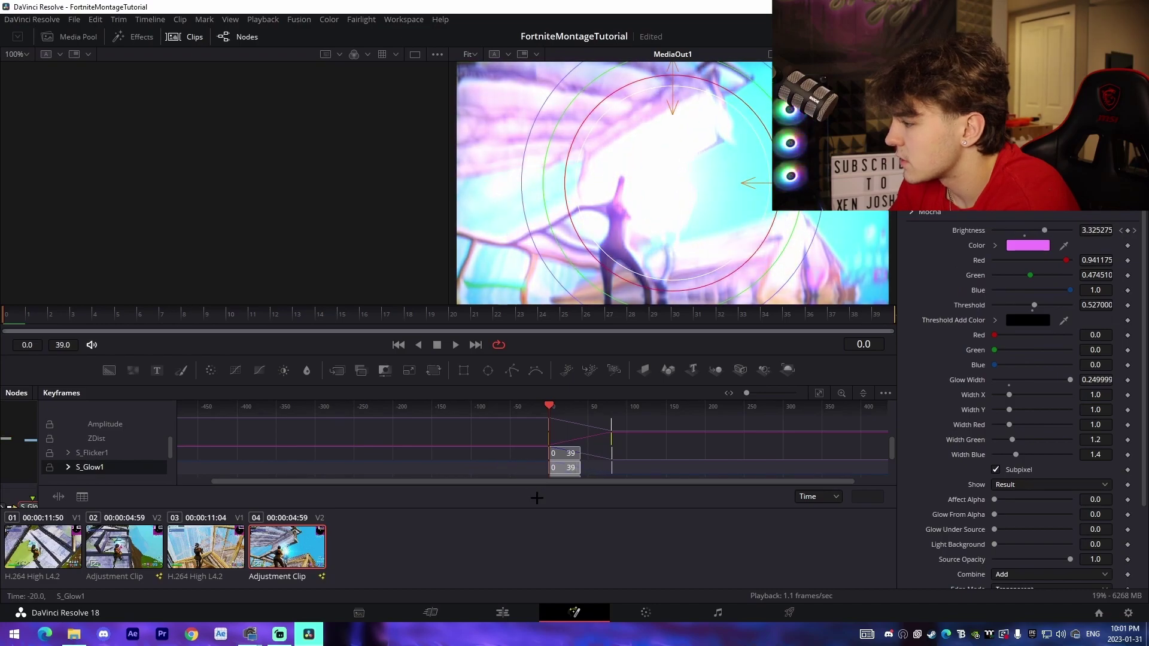
- On the edit timeline, add an adjustment clip on a new Video 3 track above the cut between the two gameplay clips
{"action": "left_click", "coordinate": [499, 612]}
{"action": "left_click", "coordinate": [502, 612]}
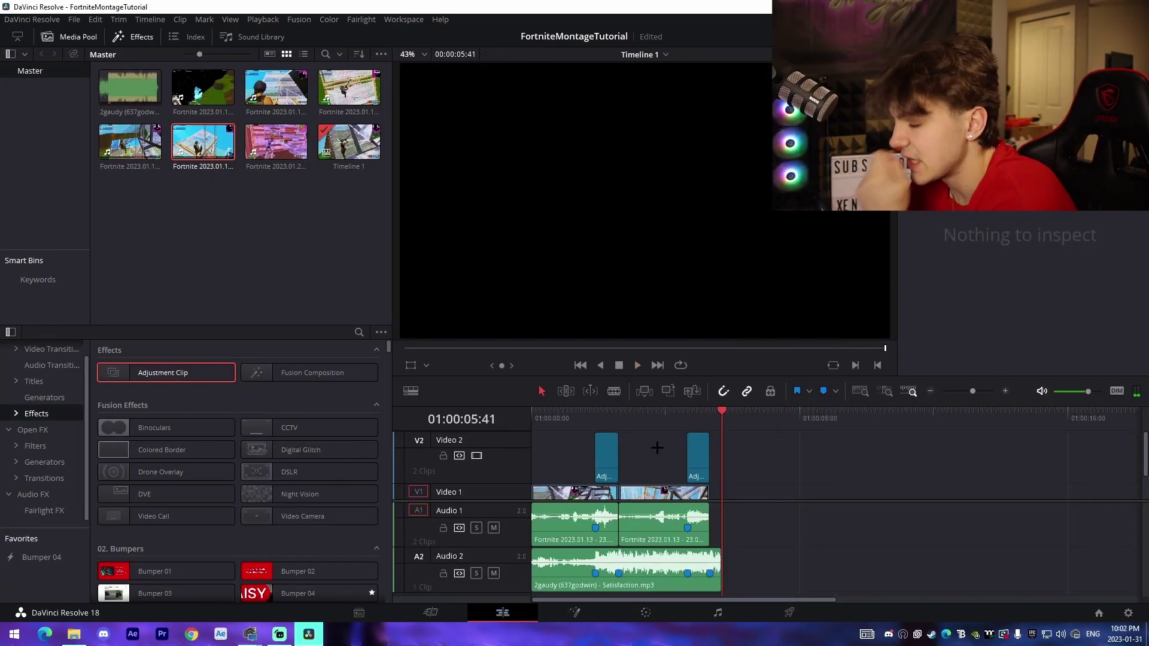
{"action": "left_click", "coordinate": [605, 412]}
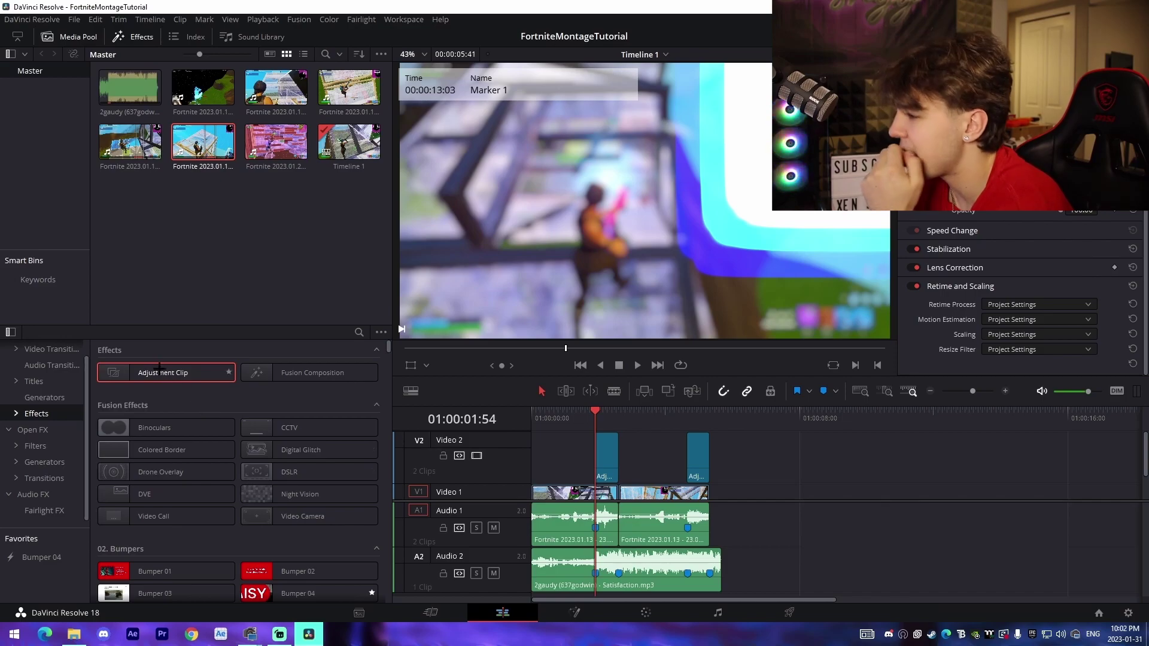
{"action": "left_click_drag", "start_coordinate": [149, 368], "coordinate": [627, 425]}
- Open the new adjustment clip in Fusion and insert the S_BlurMoCurves transition preset from the presets folder between MediaIn1 and MediaOut1
{"action": "left_click", "coordinate": [574, 612]}
{"action": "left_click", "coordinate": [73, 634]}
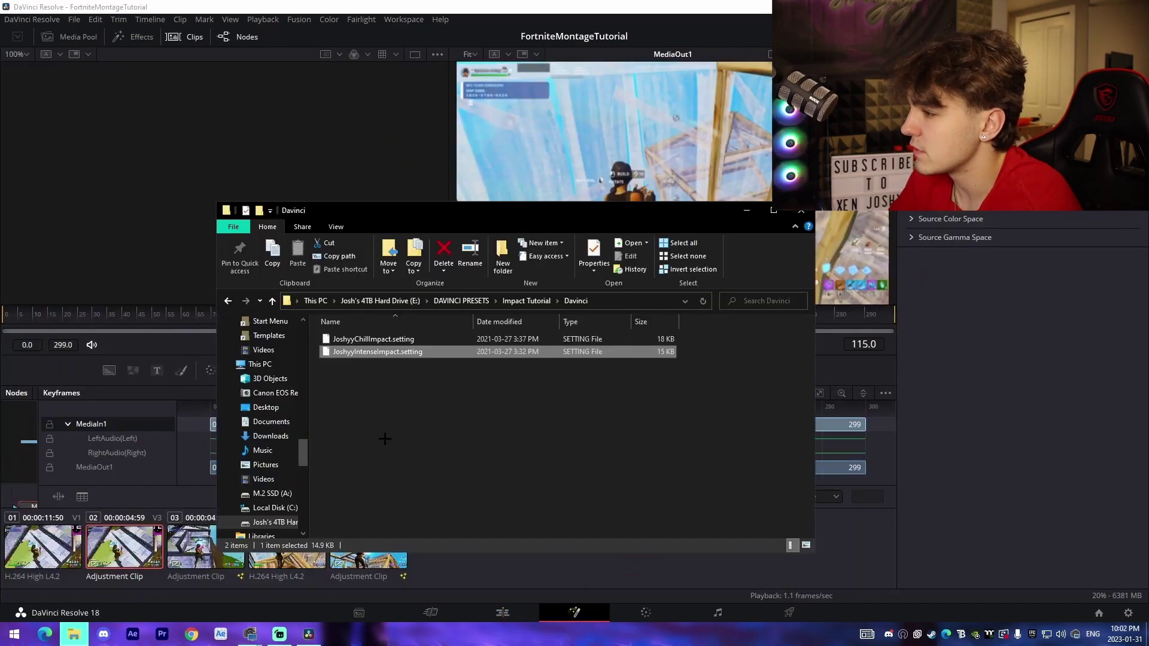
{"action": "left_click_drag", "start_coordinate": [303, 452], "coordinate": [303, 338]}
{"action": "left_click", "coordinate": [277, 368]}
{"action": "double_click", "coordinate": [350, 353]}
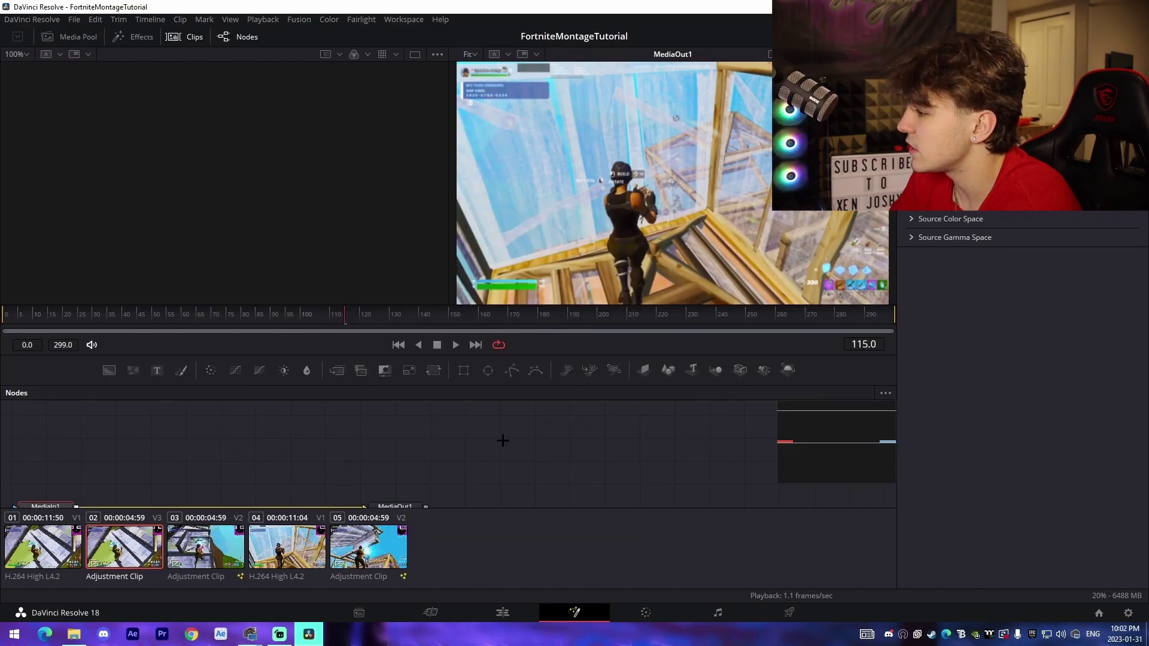
{"action": "key", "text": "alt+Tab"}
{"action": "left_click", "coordinate": [366, 389]}
{"action": "left_click_drag", "start_coordinate": [367, 391], "coordinate": [180, 484]}
- Move the ShiftY keyframes of S_BlurMoCurves1 back into the clip's frame range, near the playhead at the cut
{"action": "left_click", "coordinate": [818, 393]}
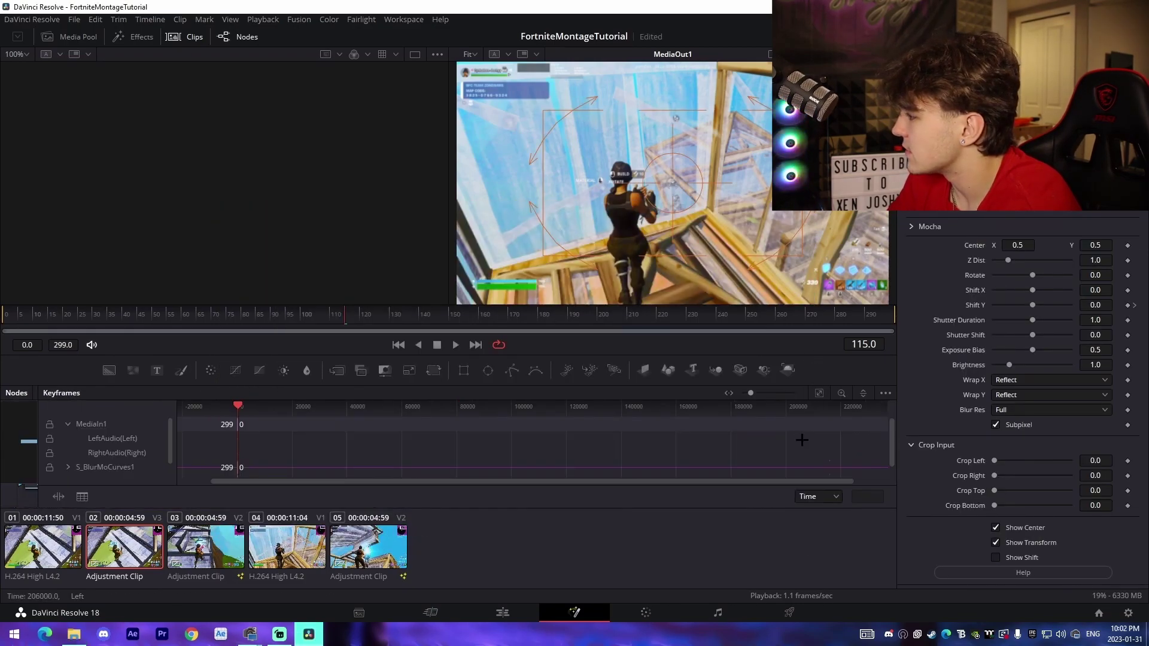
{"action": "left_click_drag", "start_coordinate": [844, 467], "coordinate": [258, 488]}
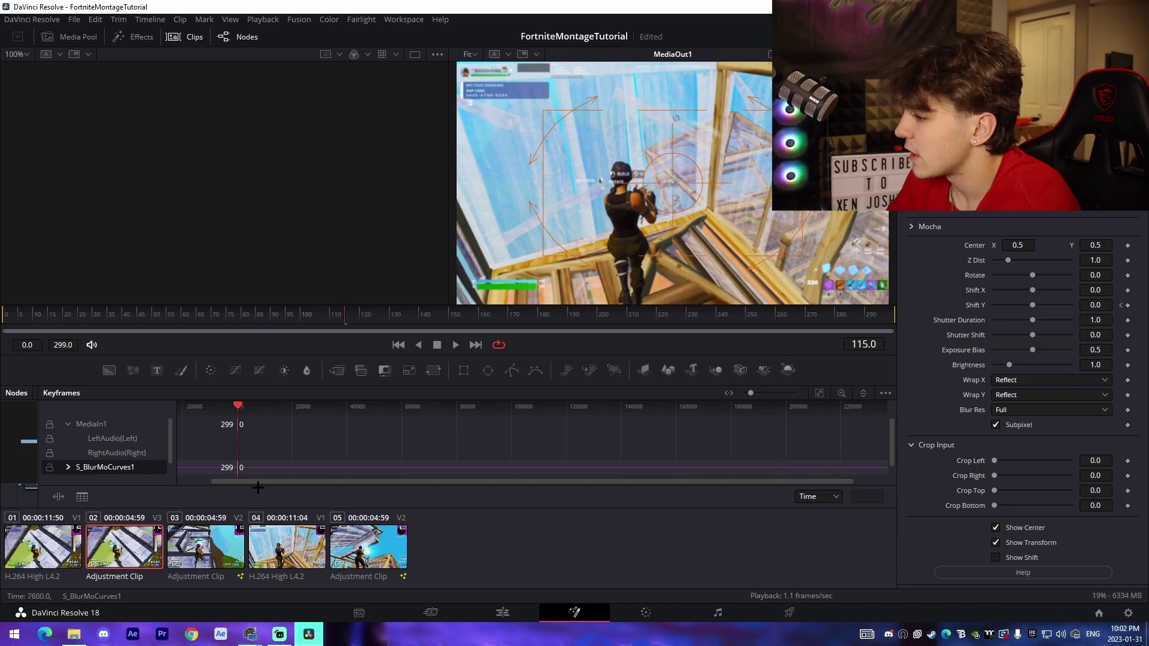
{"action": "left_click", "coordinate": [819, 393]}
{"action": "left_click", "coordinate": [68, 467]}
{"action": "scroll", "coordinate": [119, 461], "scroll_direction": "down", "scroll_amount": 1}
{"action": "left_click_drag", "start_coordinate": [772, 476], "coordinate": [839, 471]}
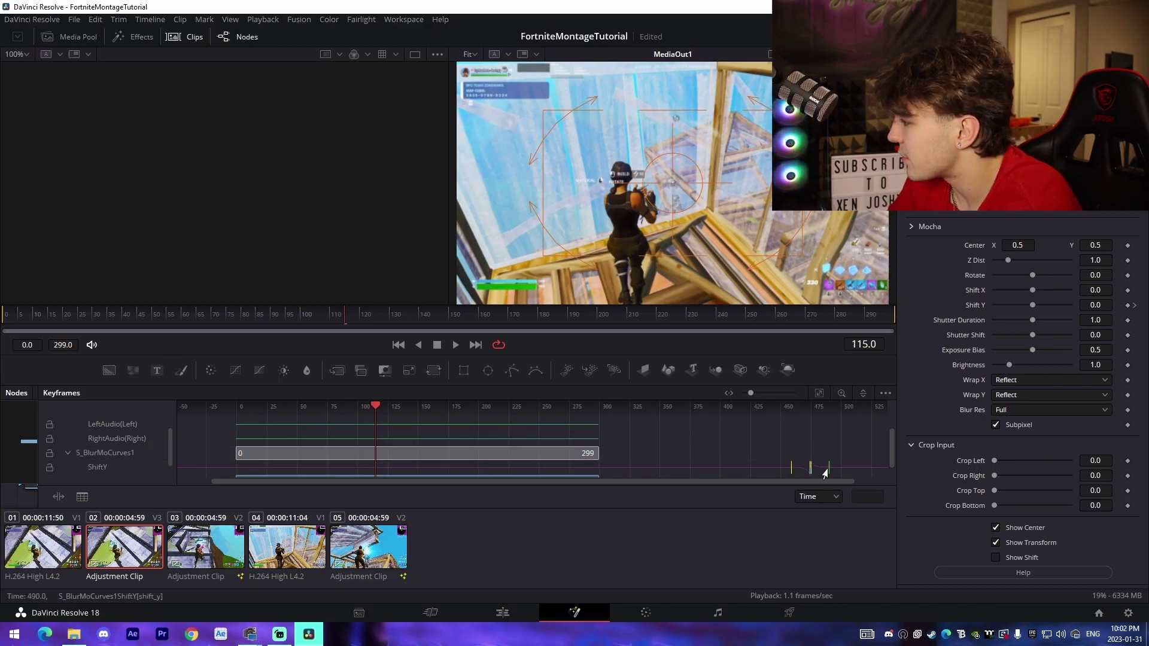
{"action": "left_click_drag", "start_coordinate": [439, 481], "coordinate": [394, 485]}
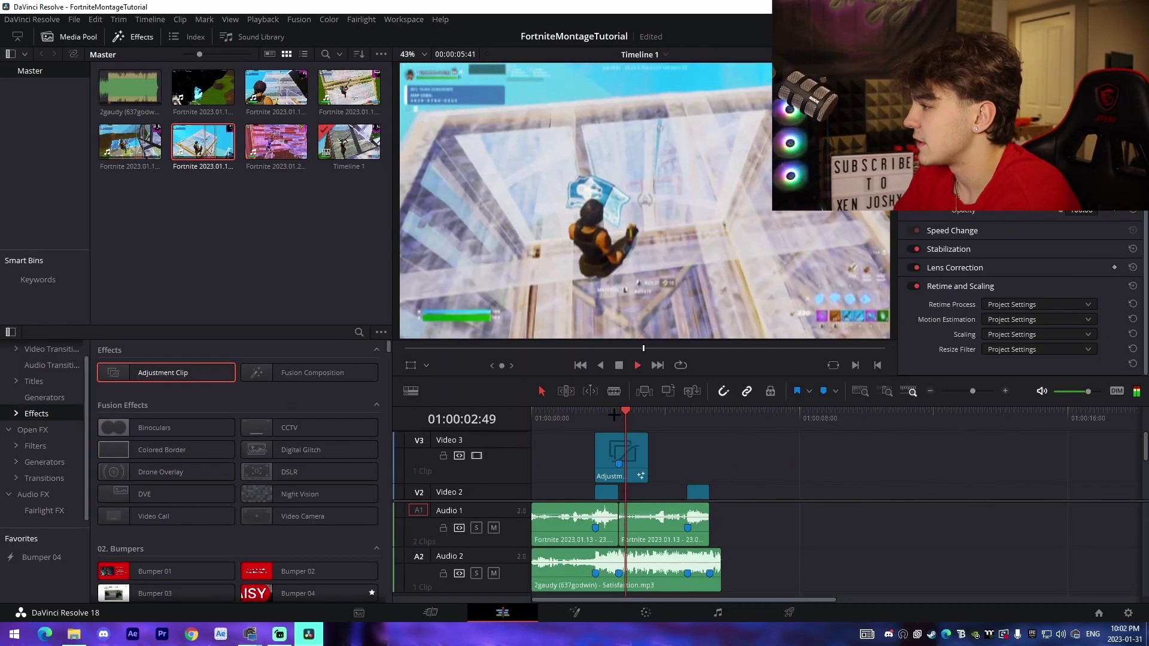
- Play the transition on the edit timeline from just before the cut between the two gameplay clips
{"action": "left_click", "coordinate": [610, 414]}
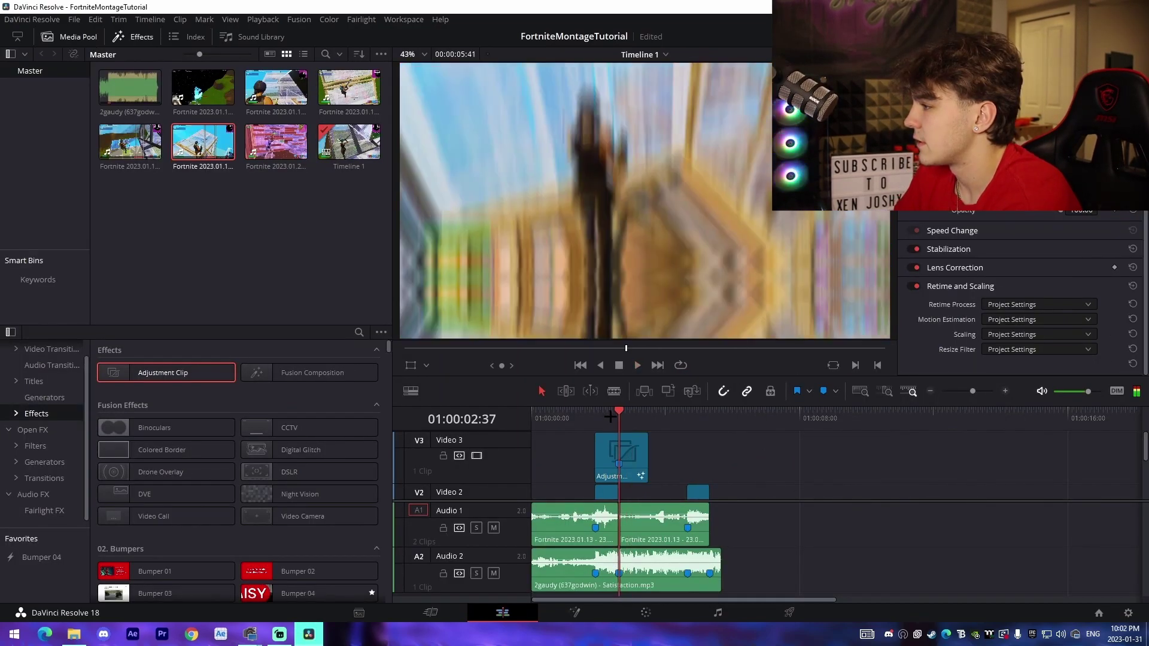
{"action": "left_click", "coordinate": [606, 415]}
{"action": "key", "text": "space"}
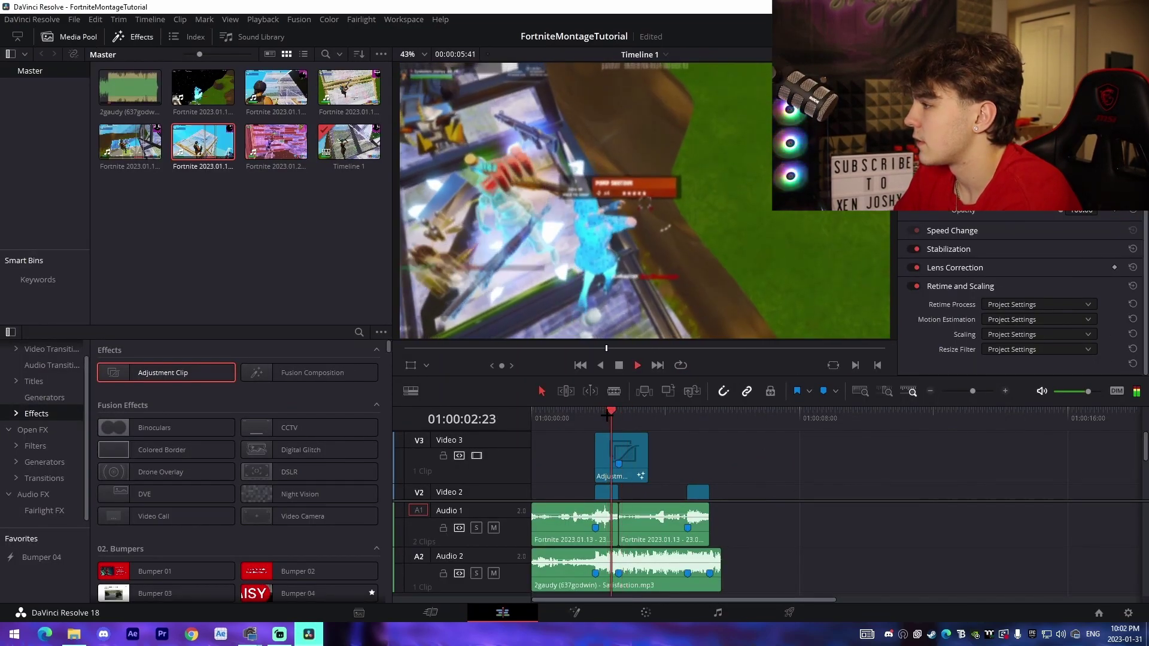